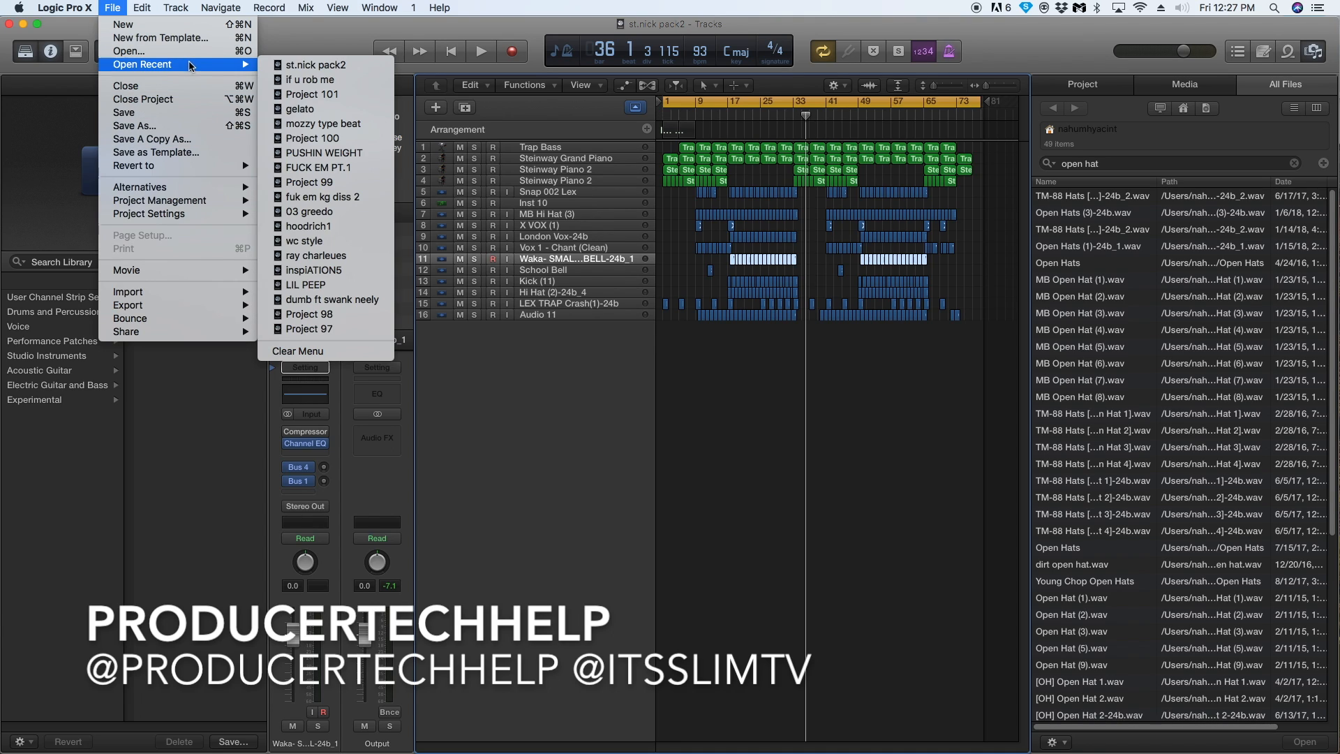
# Open the recent project gelato and close the current project.
pyautogui.click(307, 109)
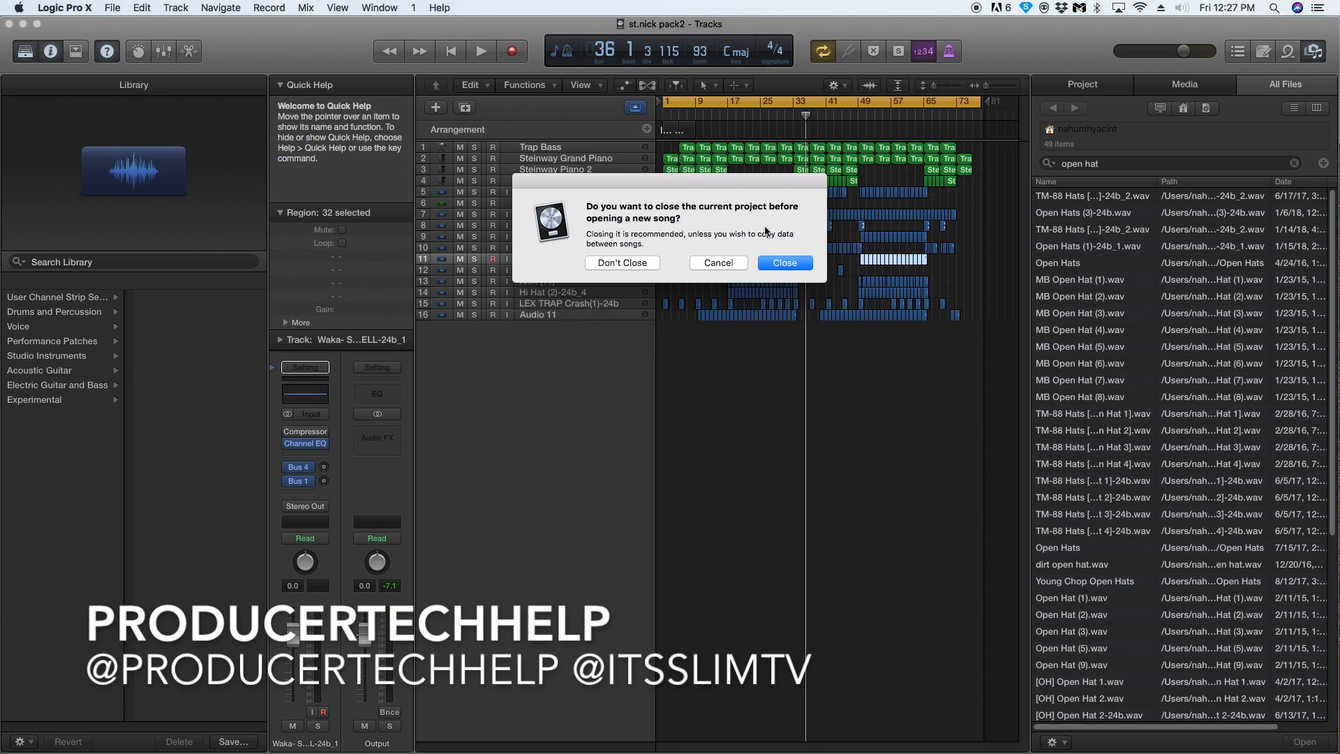
pyautogui.click(789, 262)
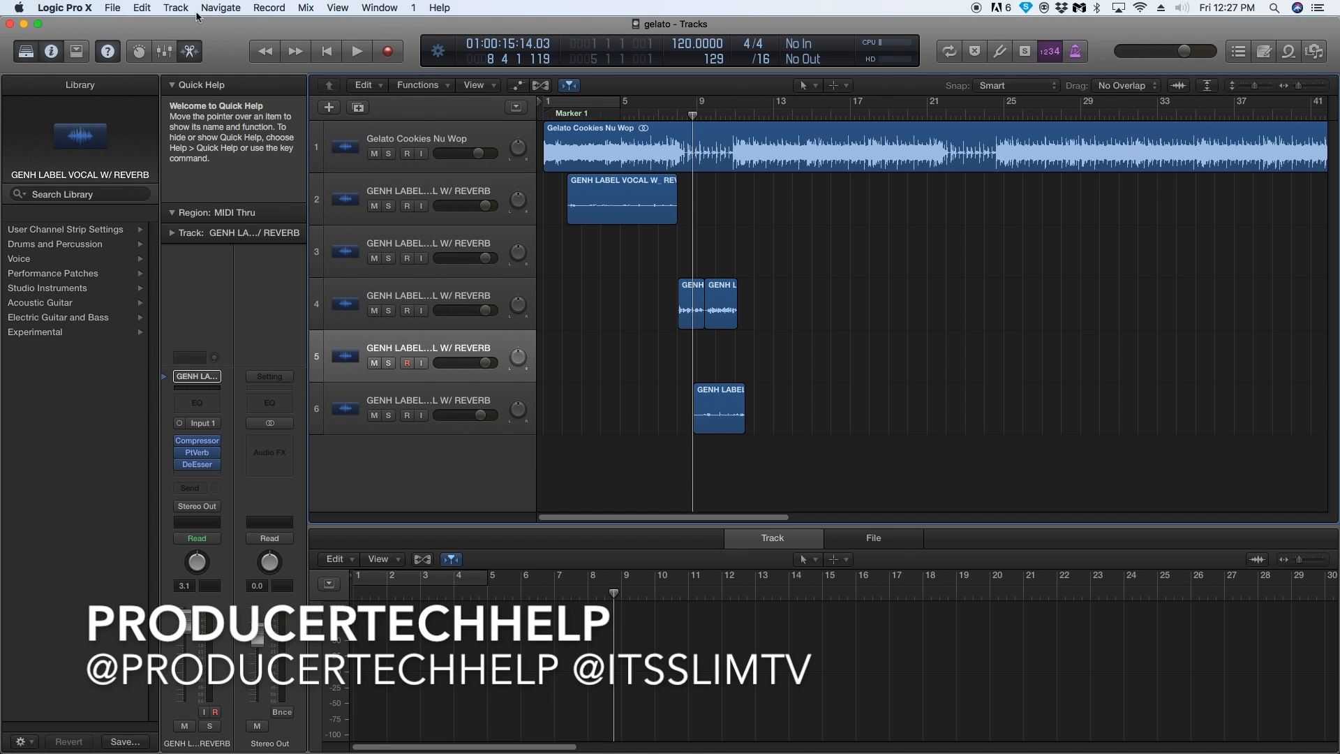
# Open the recent project "if u rob me" and close the current project.
pyautogui.click(112, 8)
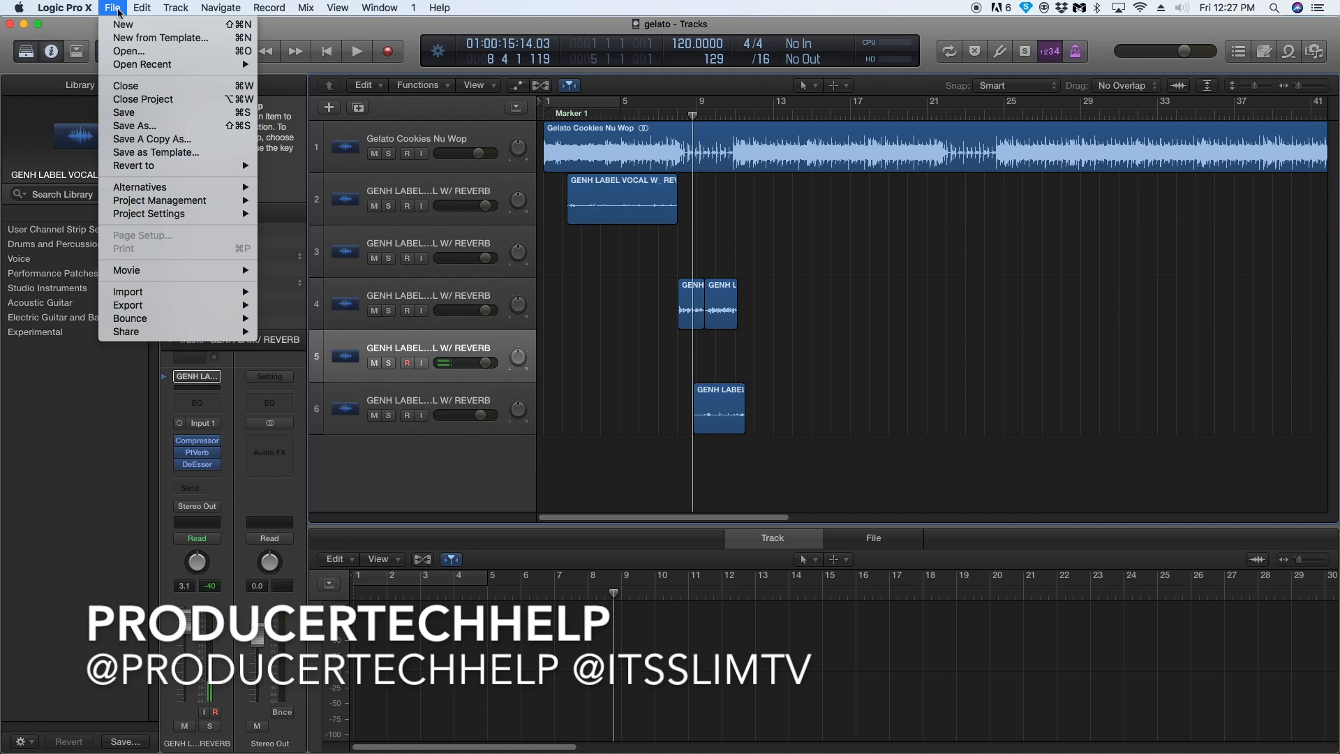
pyautogui.moveTo(179, 67)
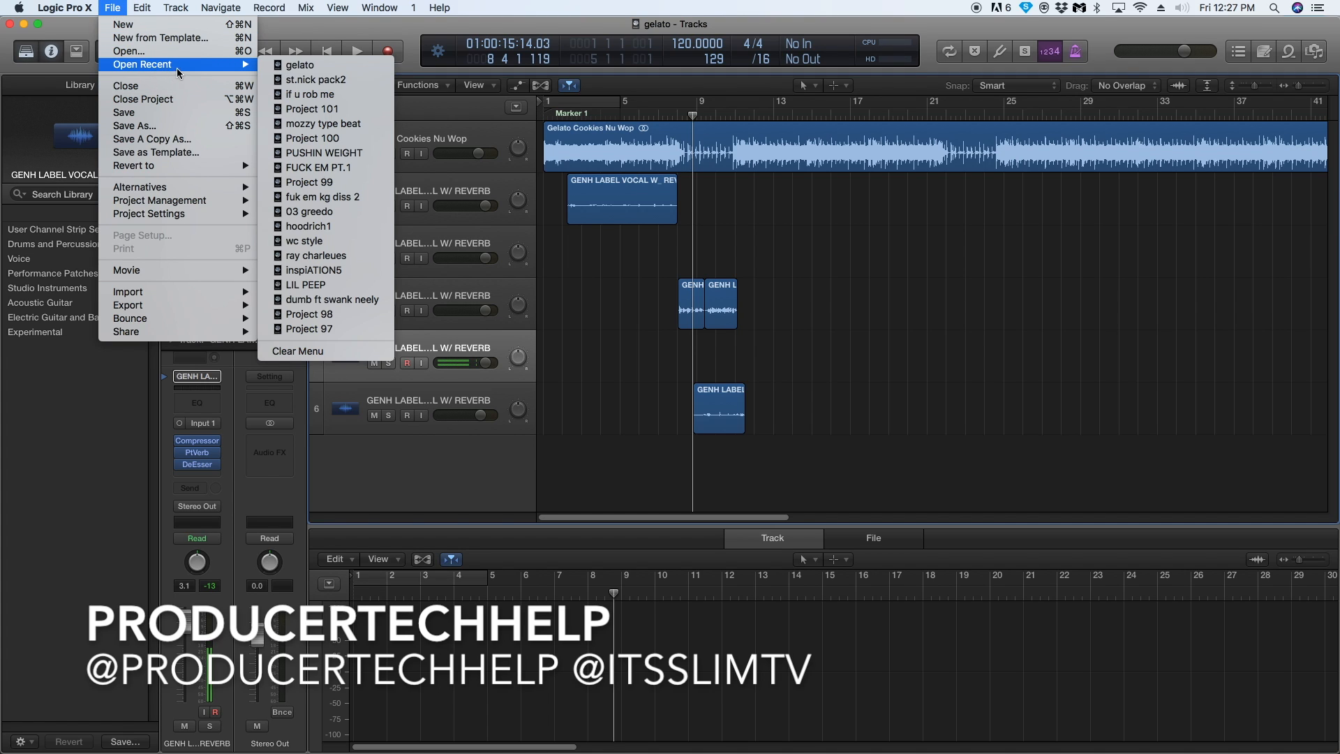
pyautogui.click(349, 98)
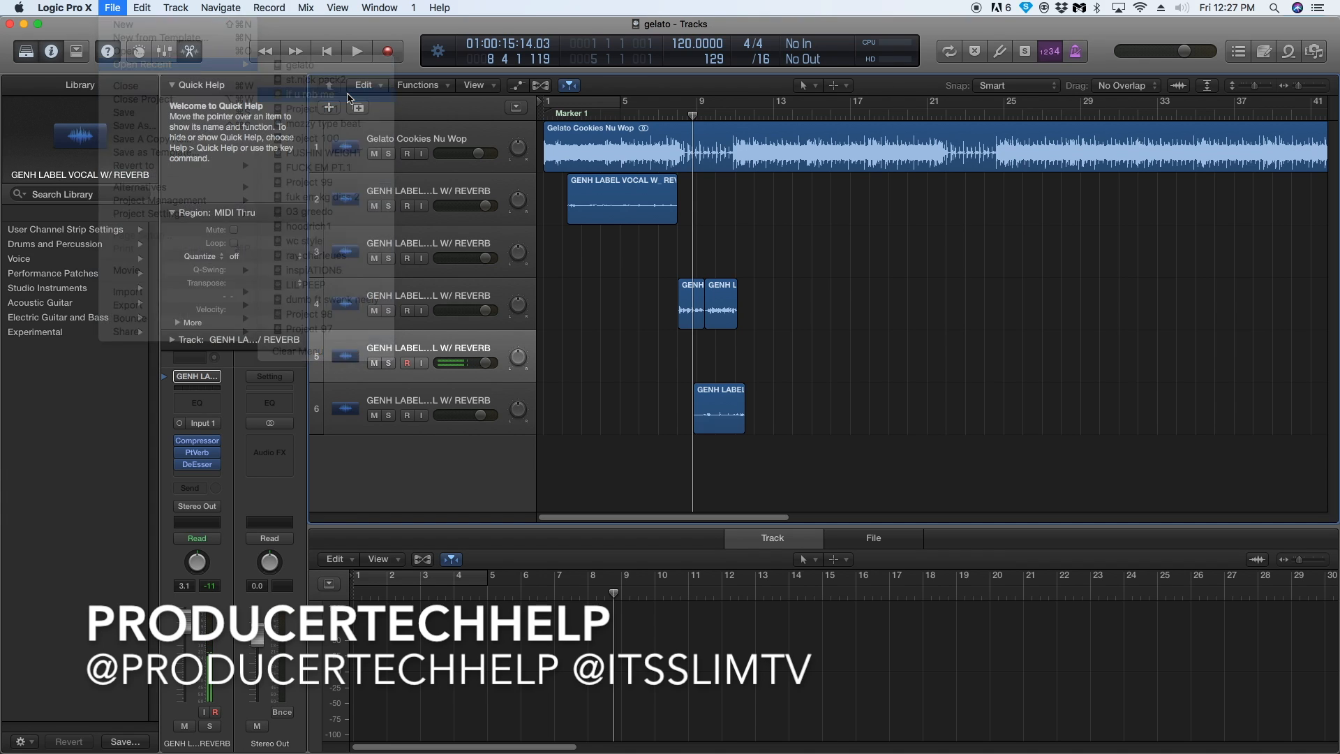
pyautogui.click(799, 267)
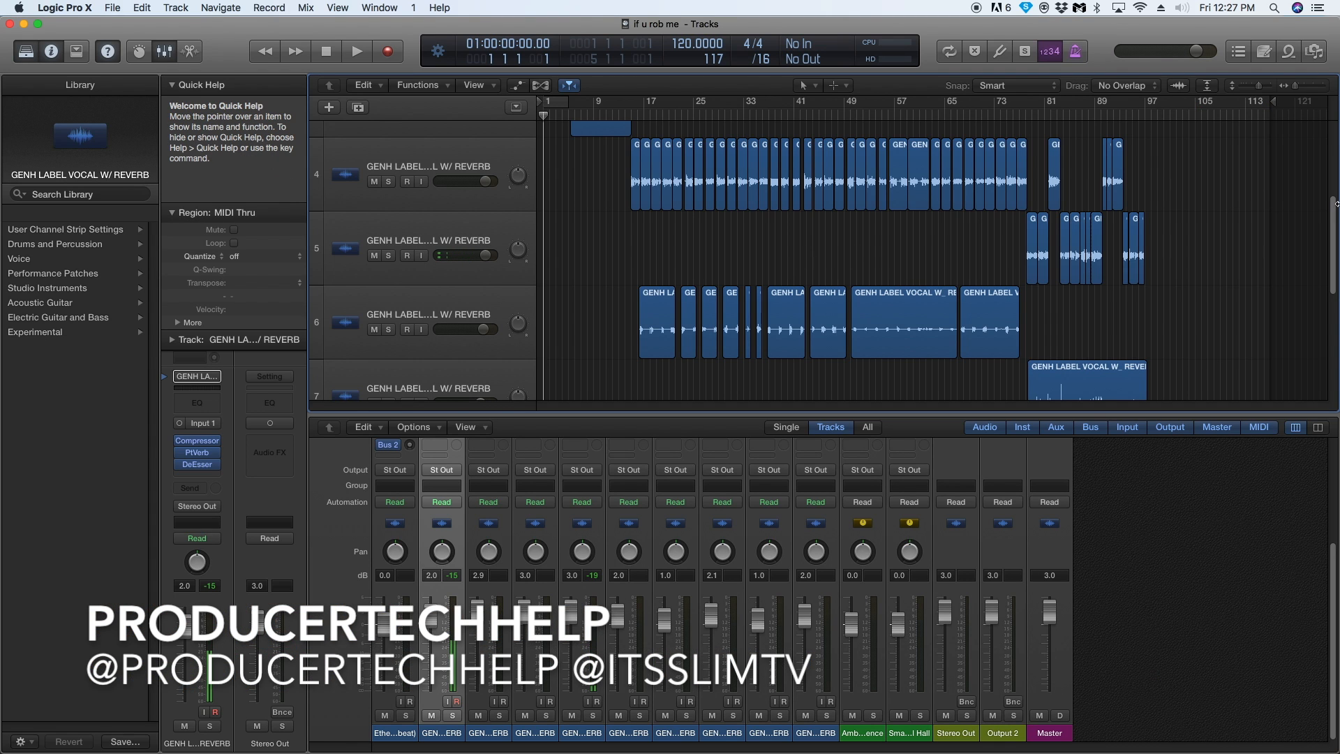
# Select the beat on track 1 and mute the vocal tracks 2 to 10.
pyautogui.scroll(5, 1333, 216)
pyautogui.click(965, 246)
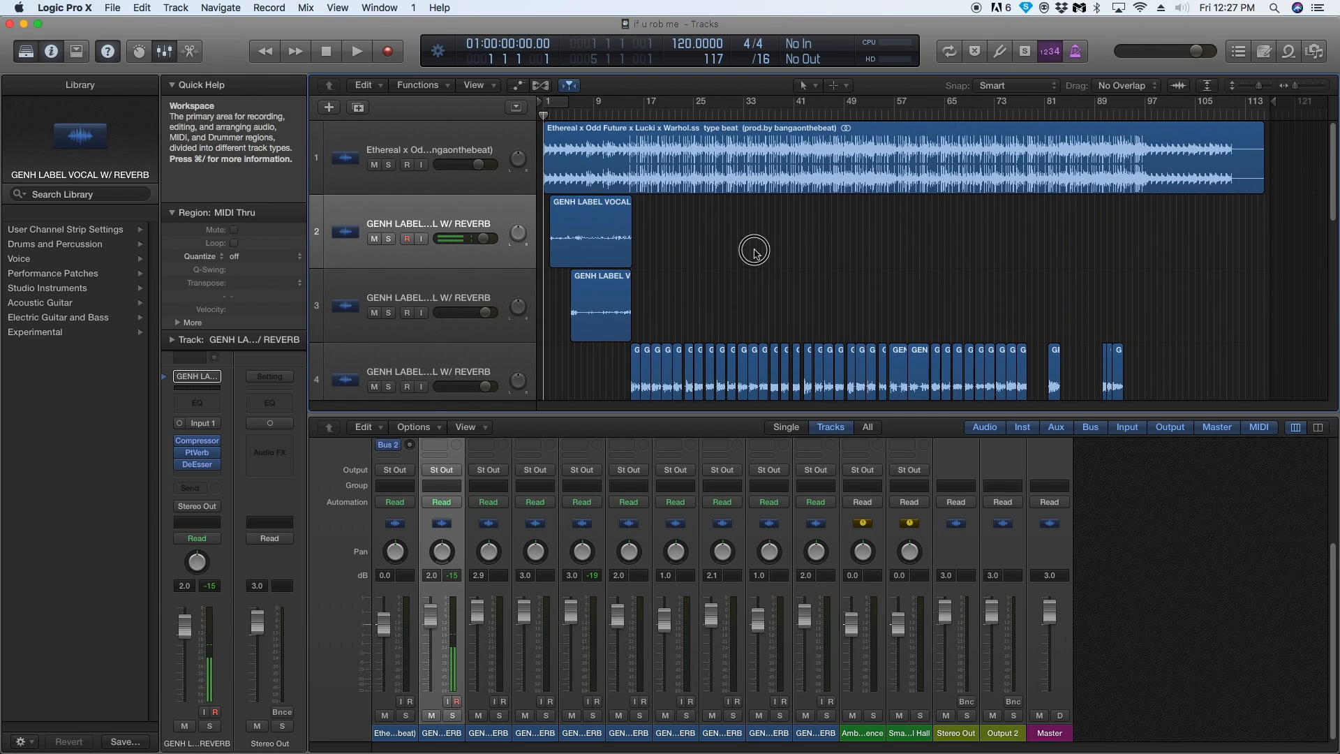
pyautogui.click(381, 131)
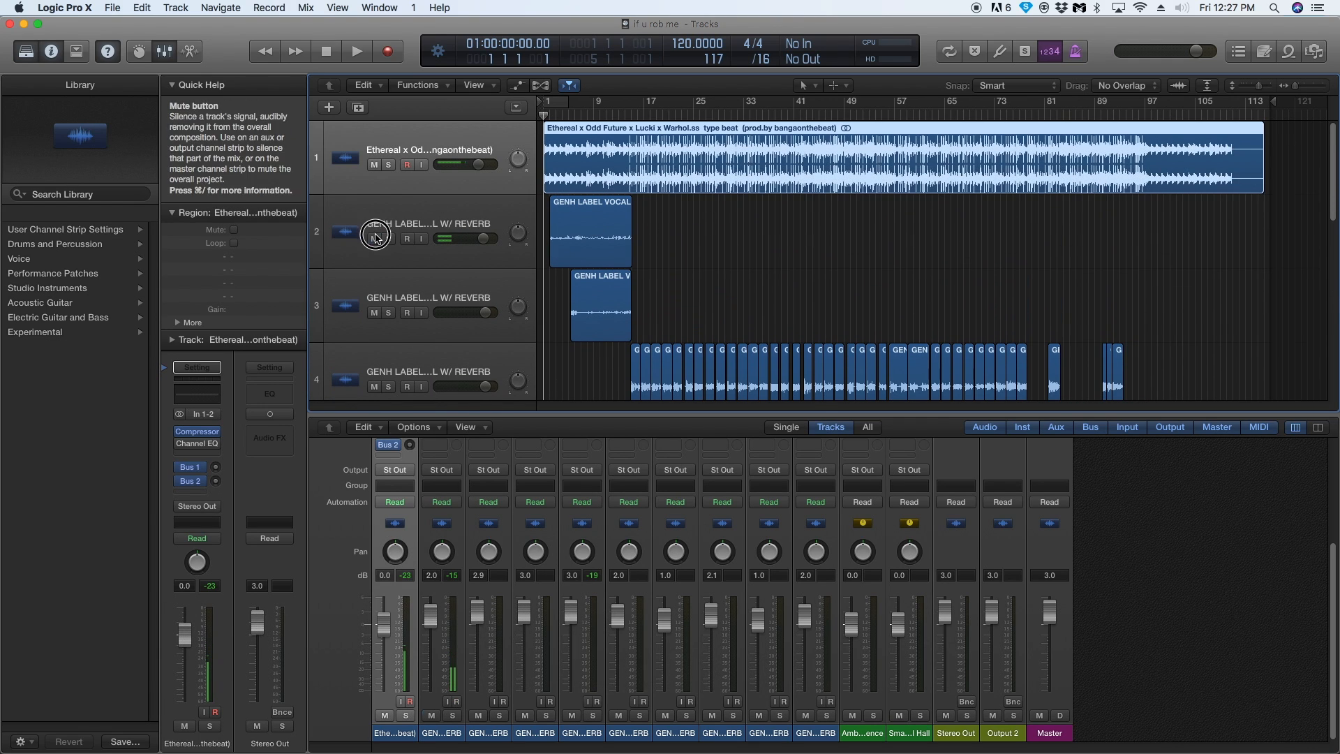
pyautogui.moveTo(374, 239); pyautogui.dragTo(368, 422)
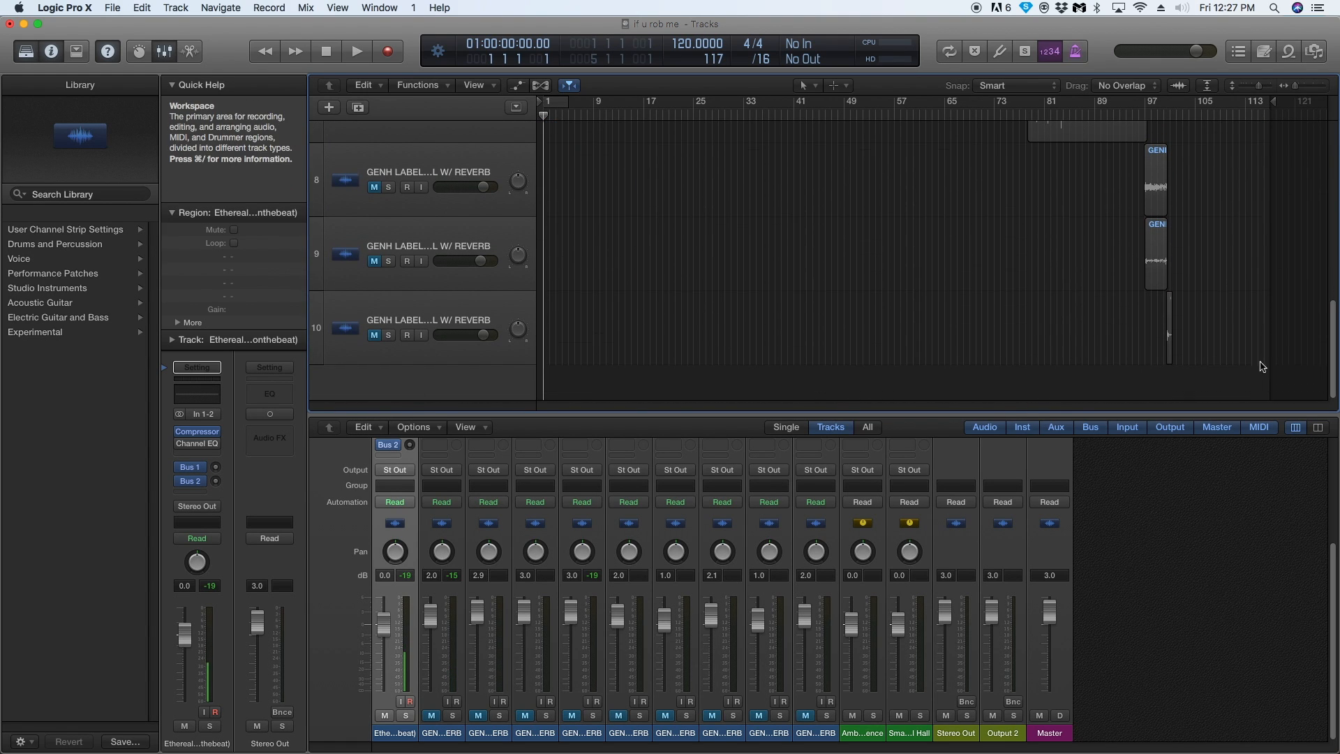
pyautogui.scroll(10, 1336, 359)
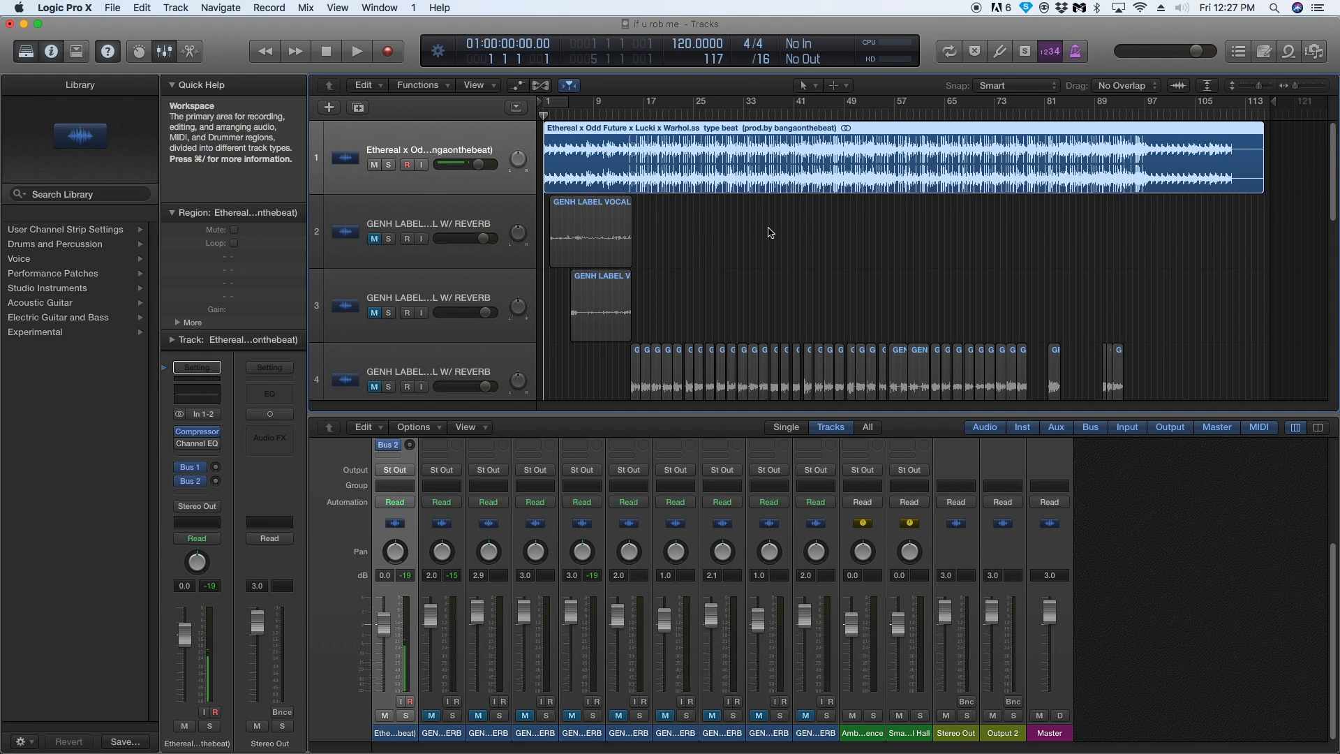
# Play the opening bars of the beat alone and check the volume level of track 1.
pyautogui.press('space')
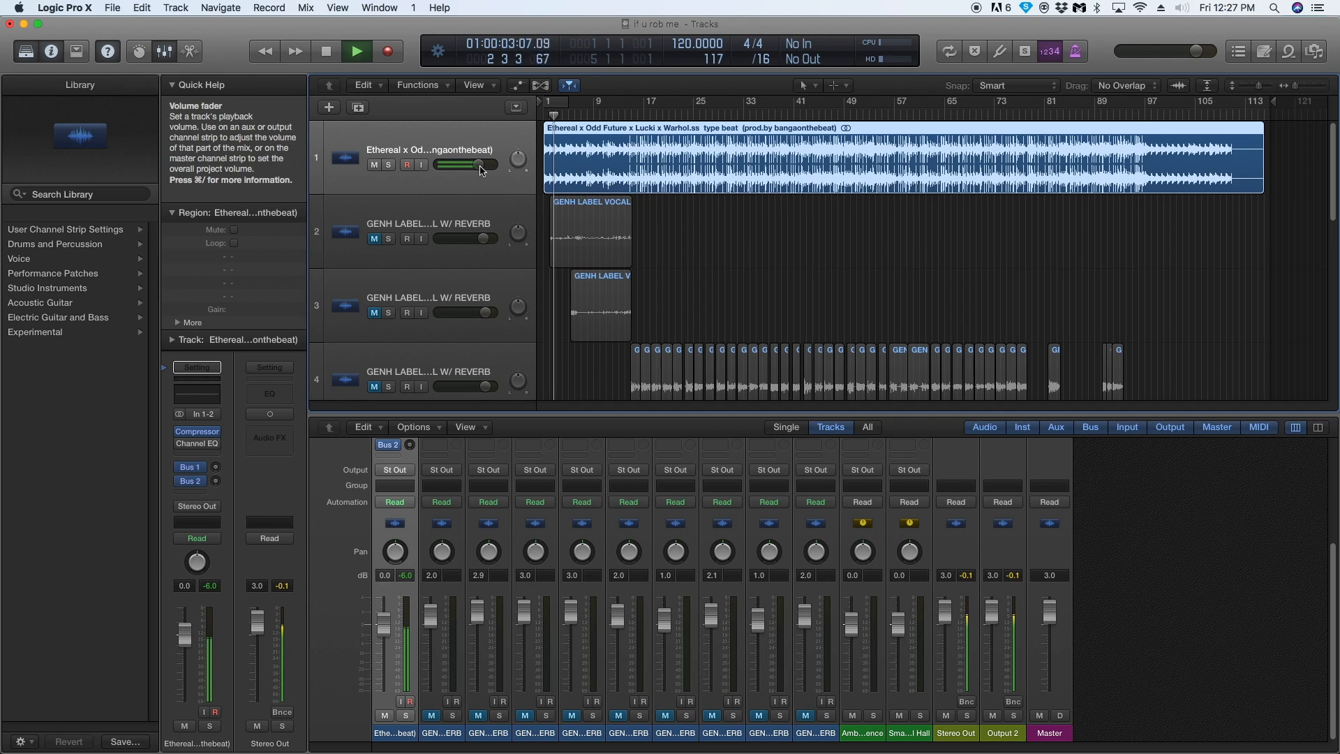
pyautogui.moveTo(481, 168)
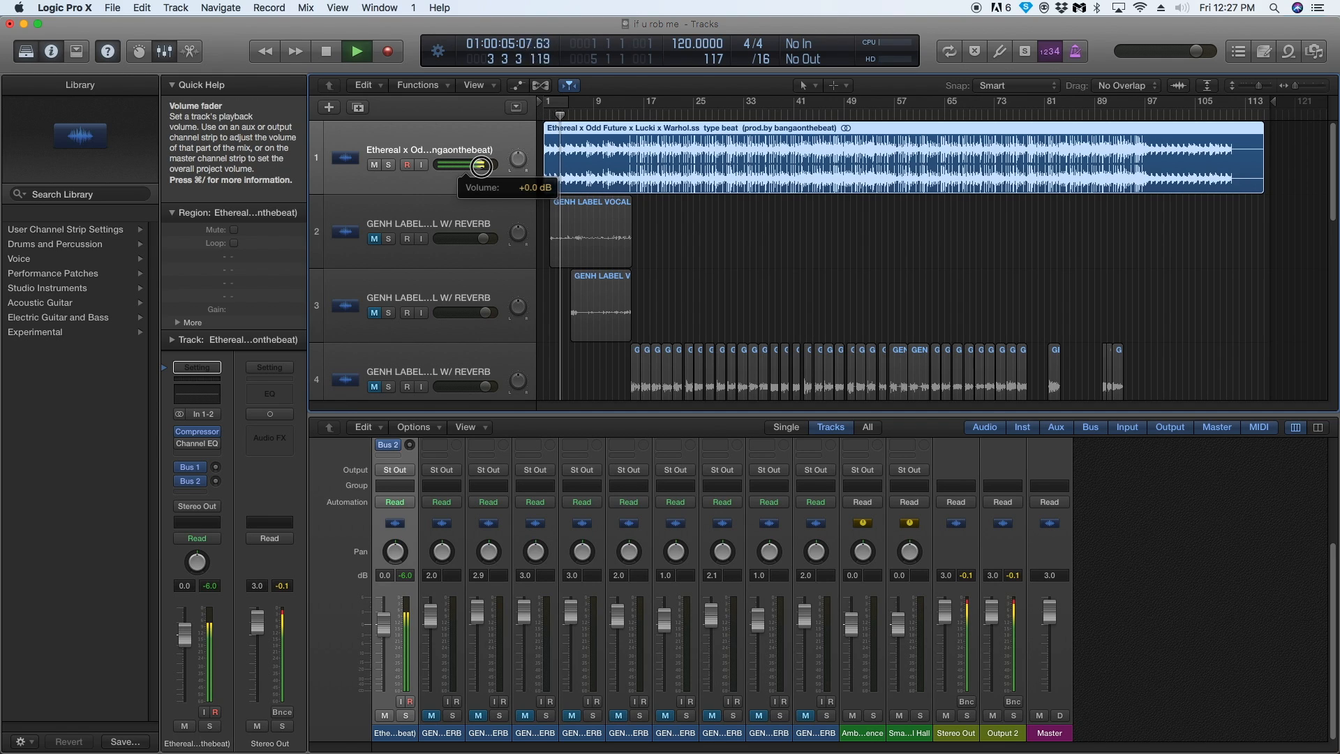
pyautogui.press('space')
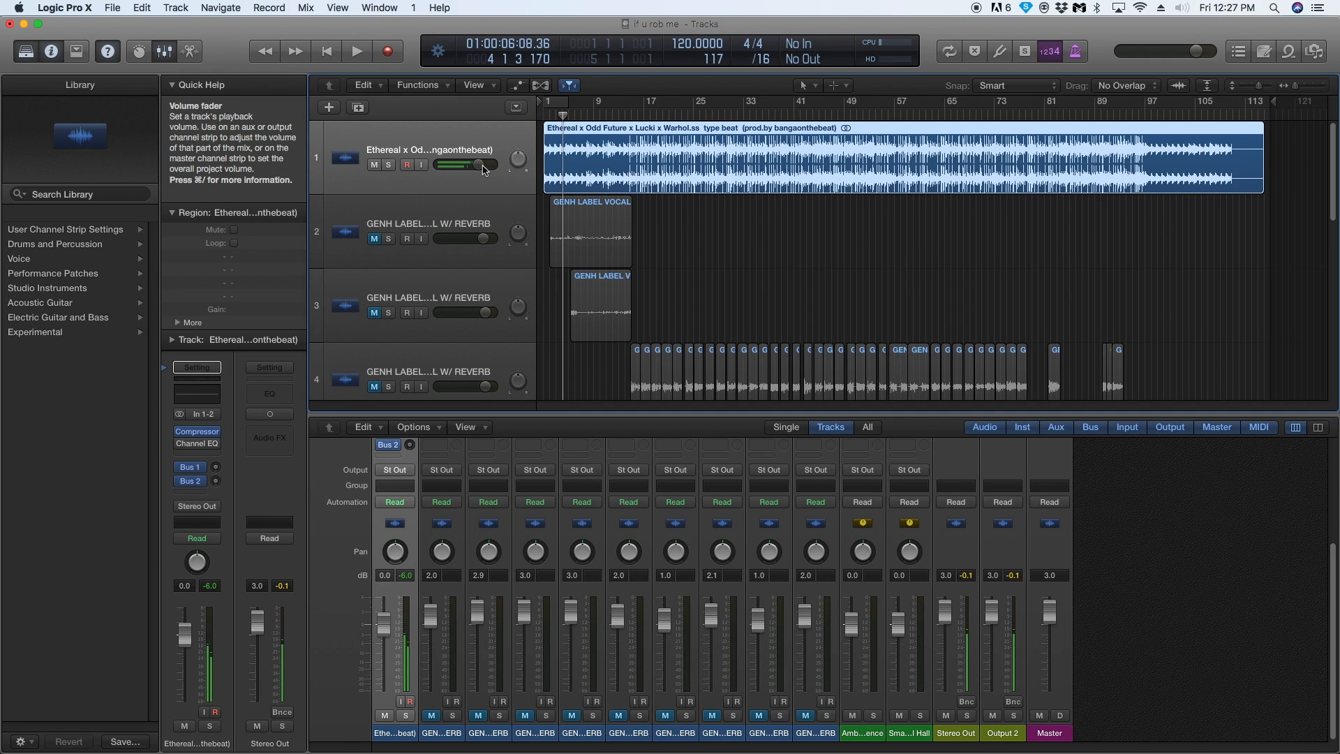
pyautogui.click(479, 167)
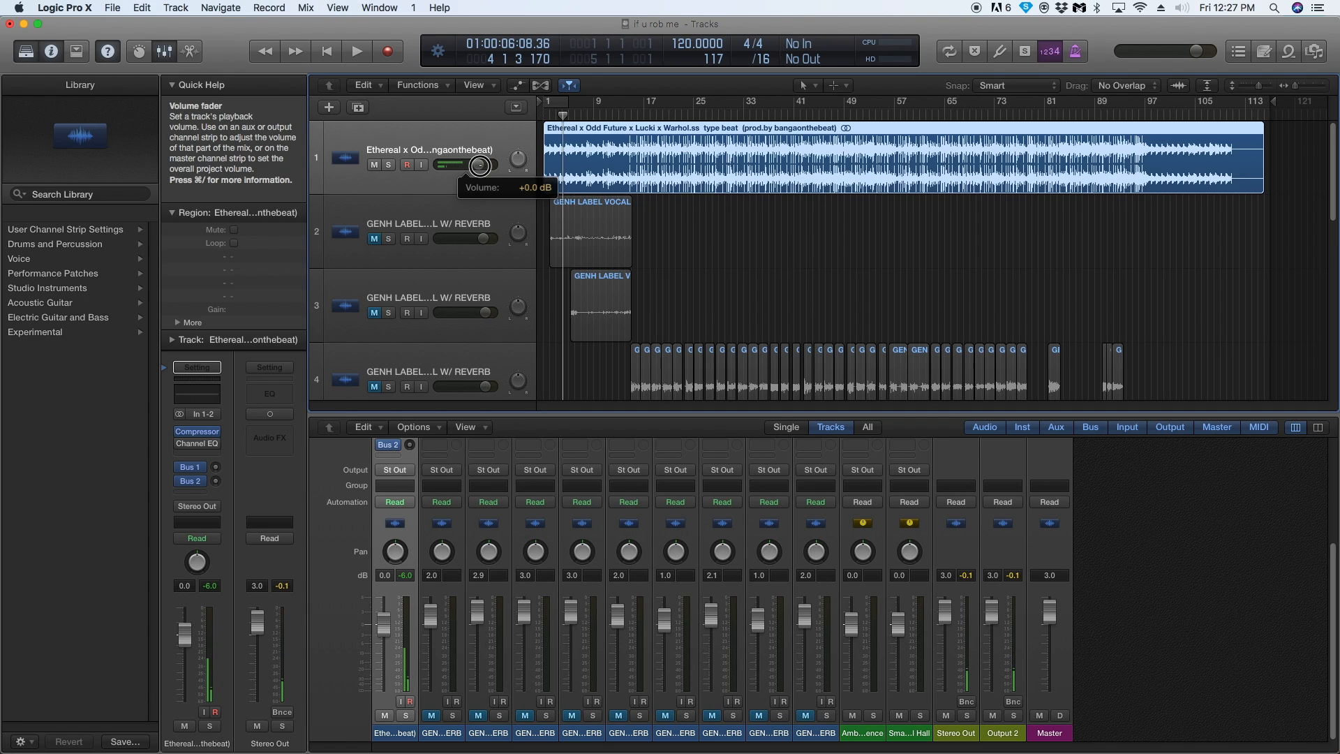
# Switch the Channel EQ of the beat track on and back off.
pyautogui.moveTo(179, 446)
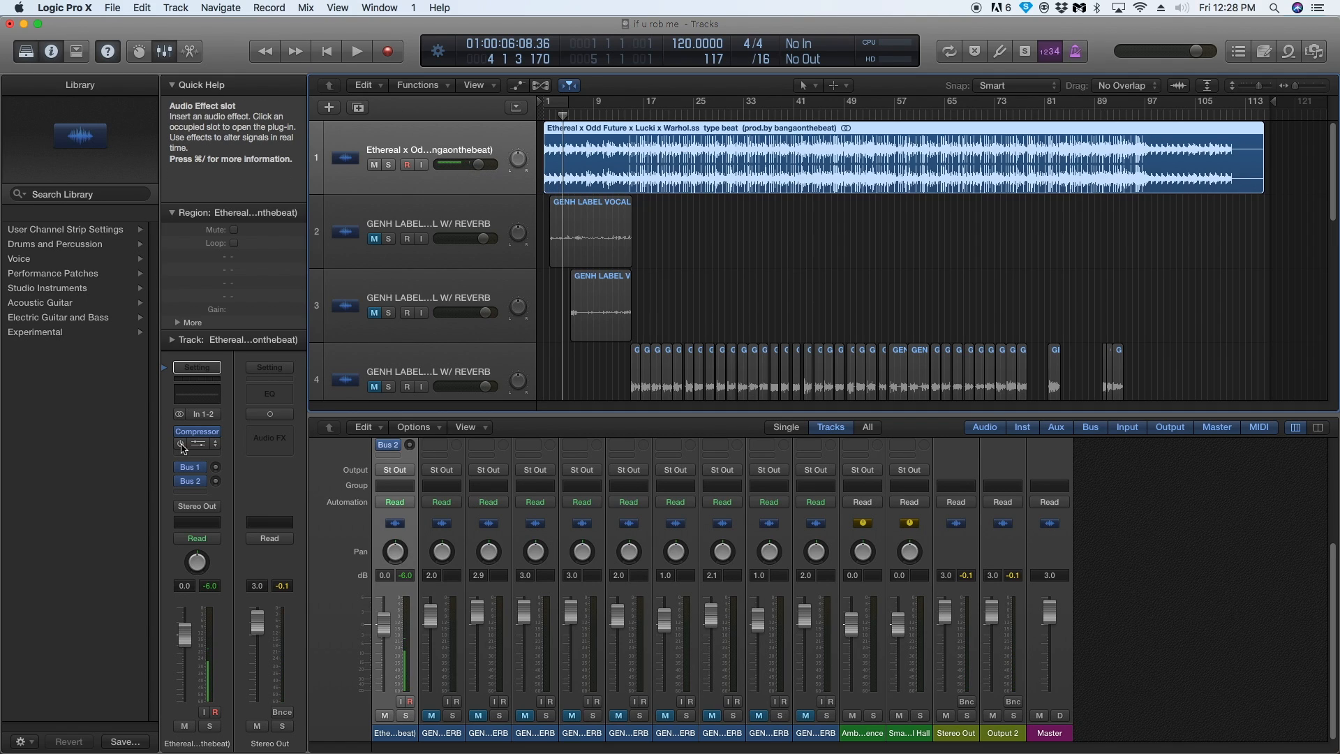
pyautogui.click(182, 445)
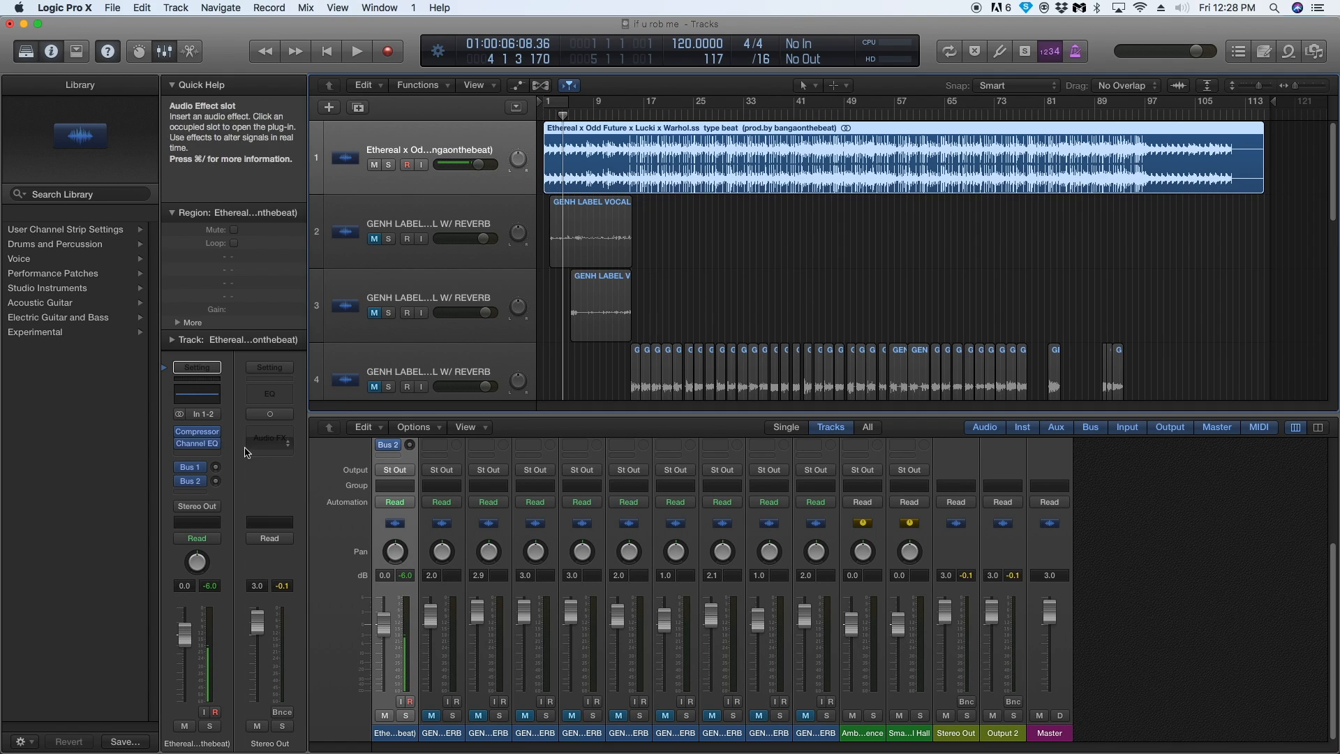
pyautogui.click(181, 444)
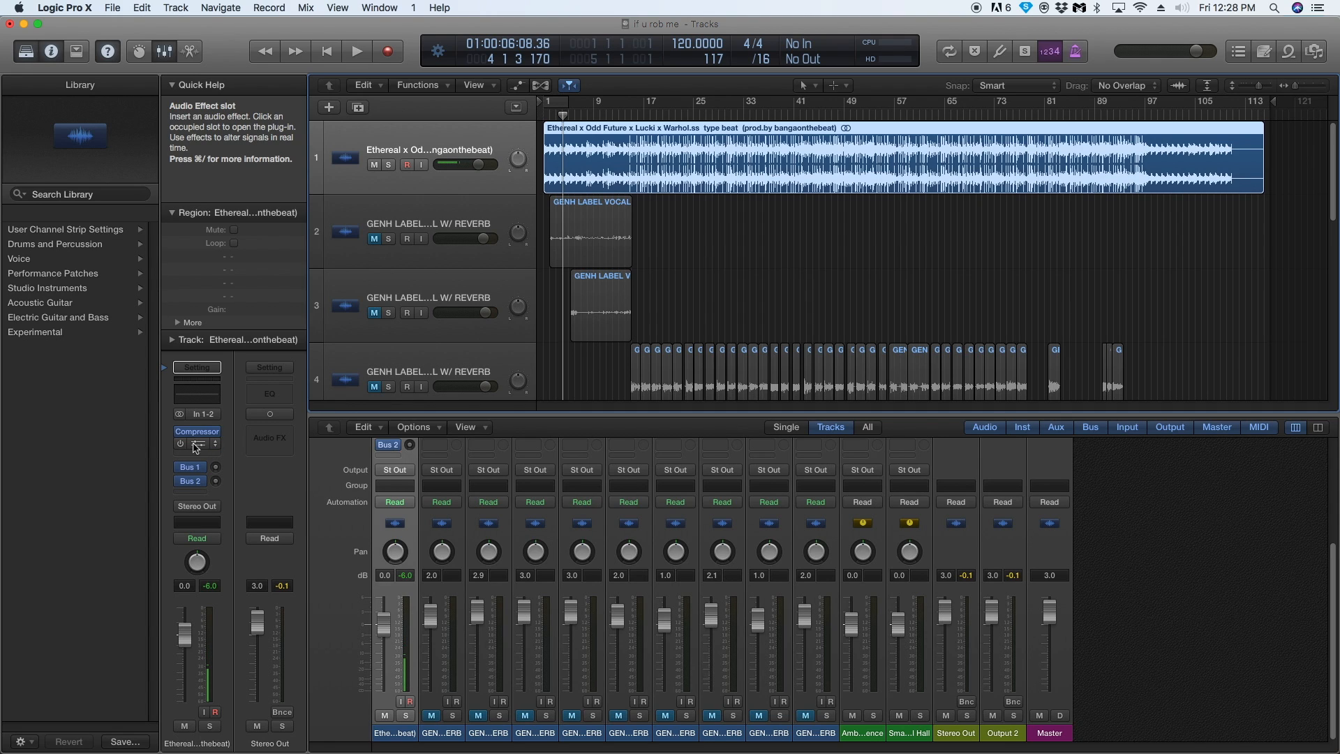
# Inspect the beat track's Compressor and find that plug-in among the Dynamics effects, keeping the current effect.
pyautogui.click(199, 433)
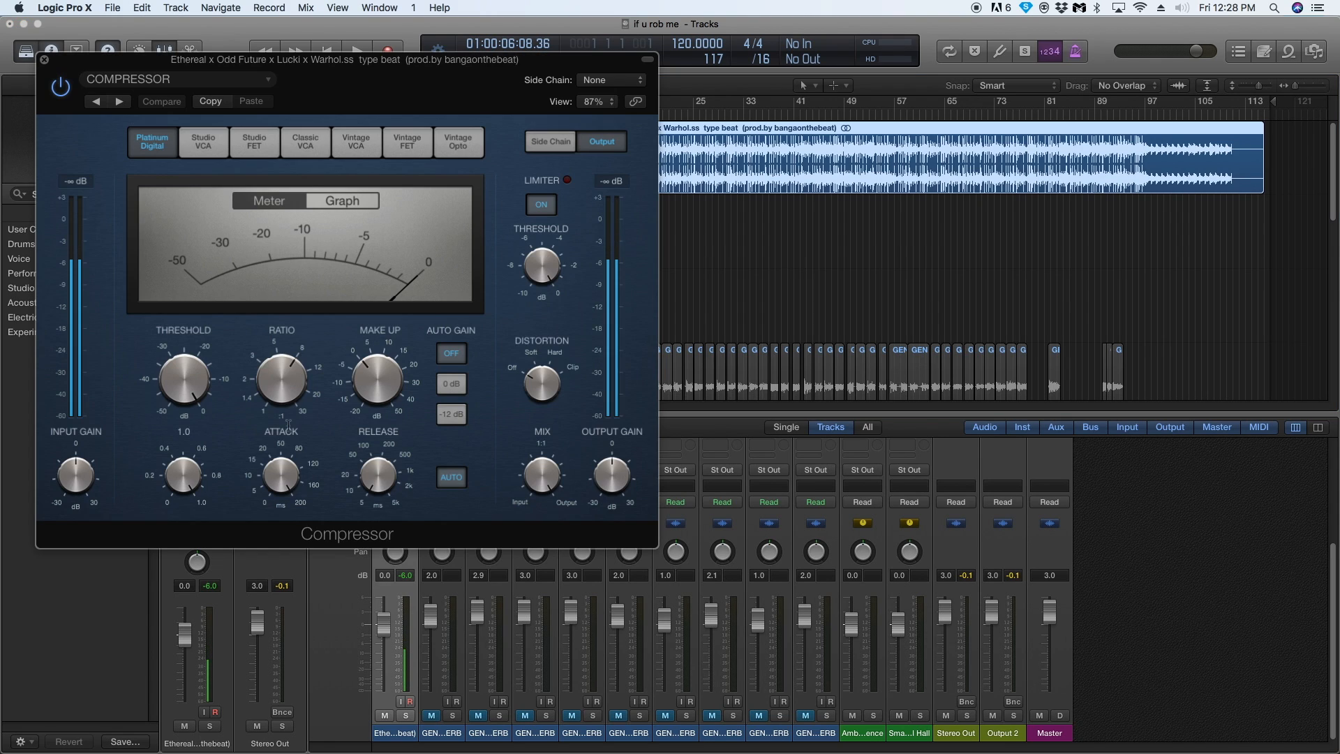
pyautogui.click(44, 59)
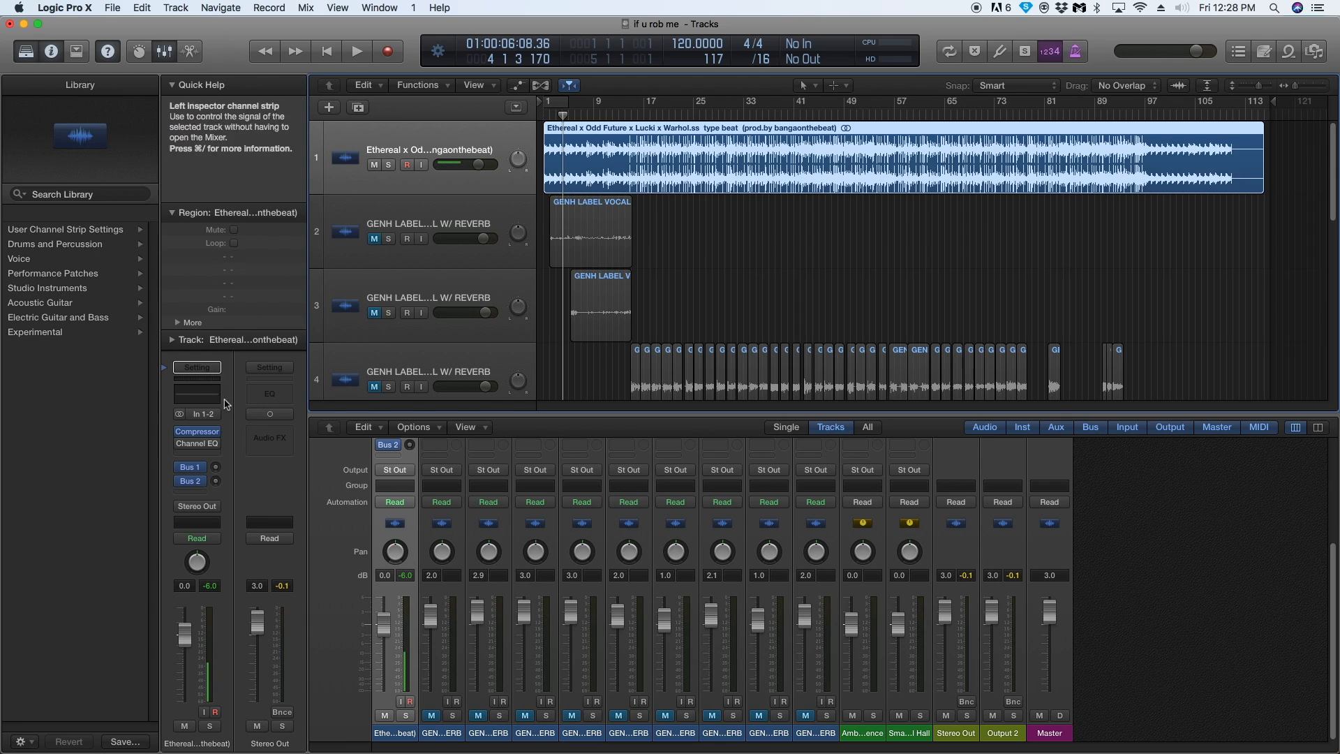
pyautogui.click(221, 435)
pyautogui.moveTo(232, 511)
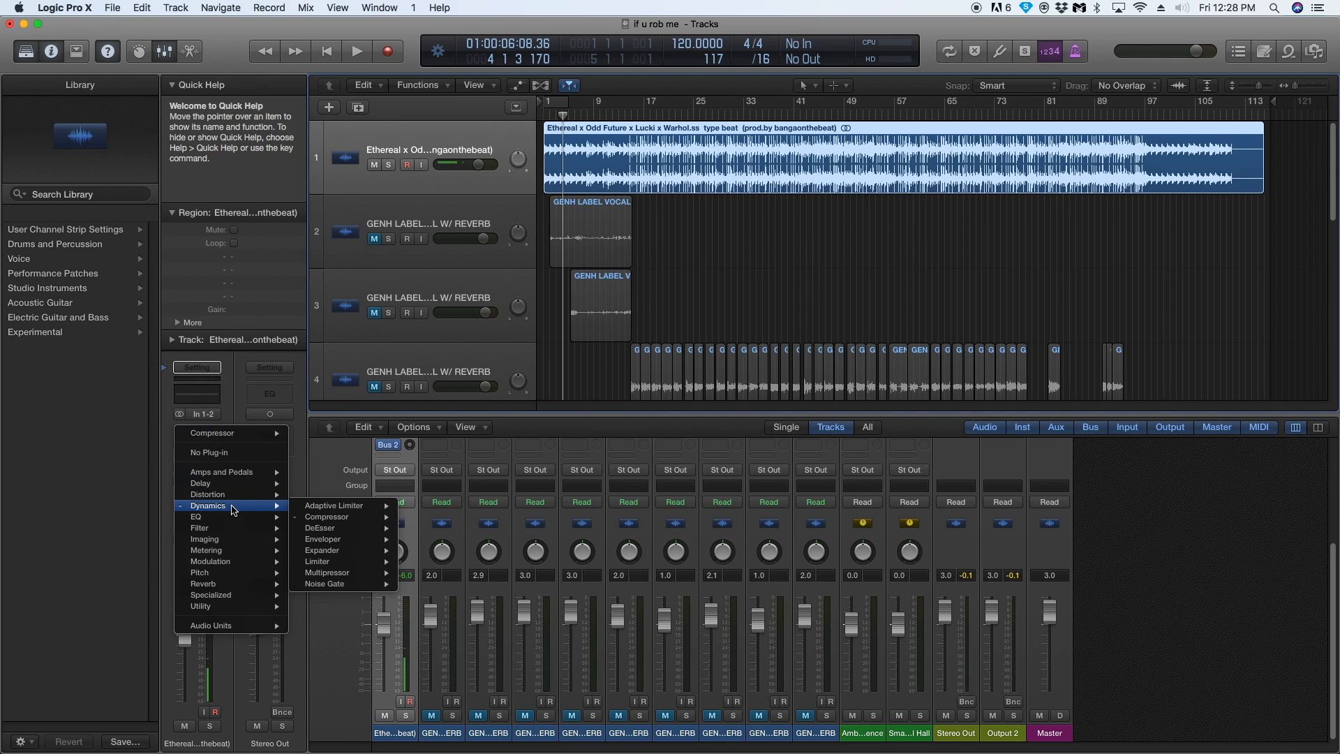
pyautogui.moveTo(376, 517)
pyautogui.click(319, 449)
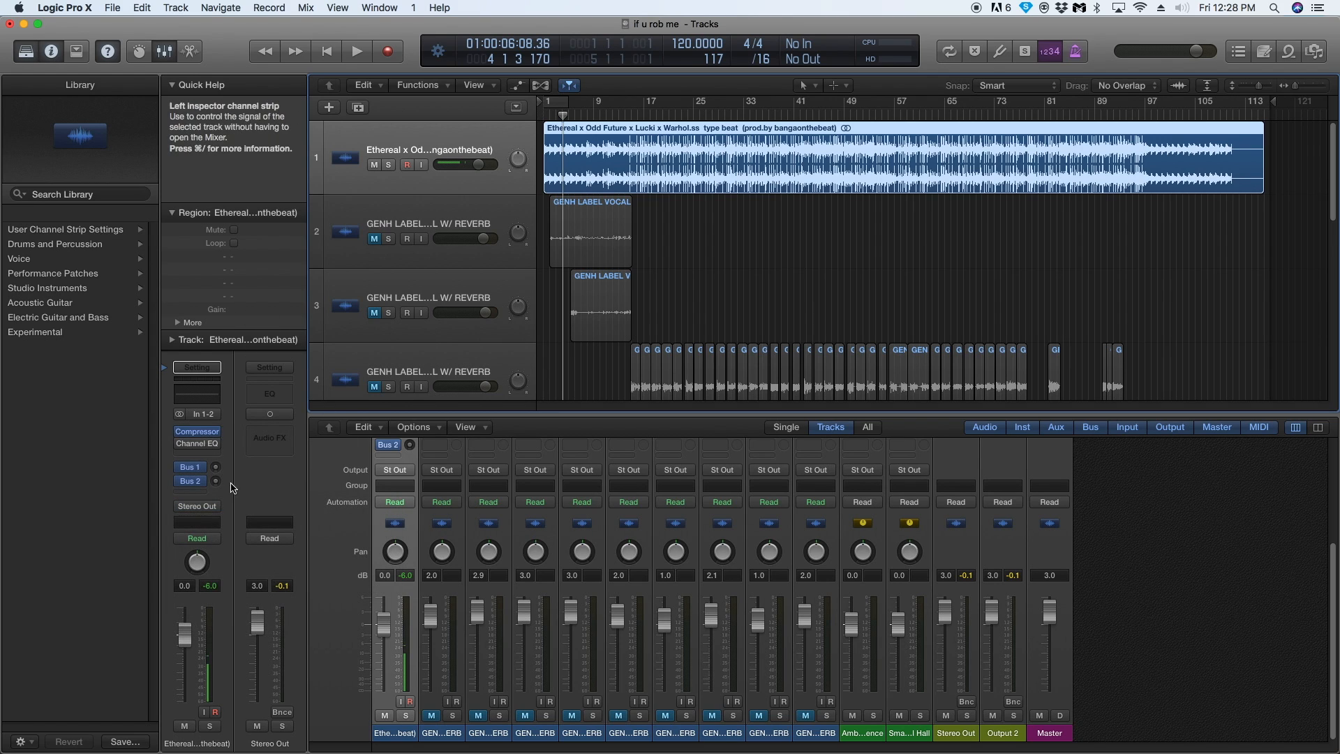
# Review the Compressor's presets, including the Compressor By Type list, without changing the preset.
pyautogui.click(199, 433)
pyautogui.click(241, 82)
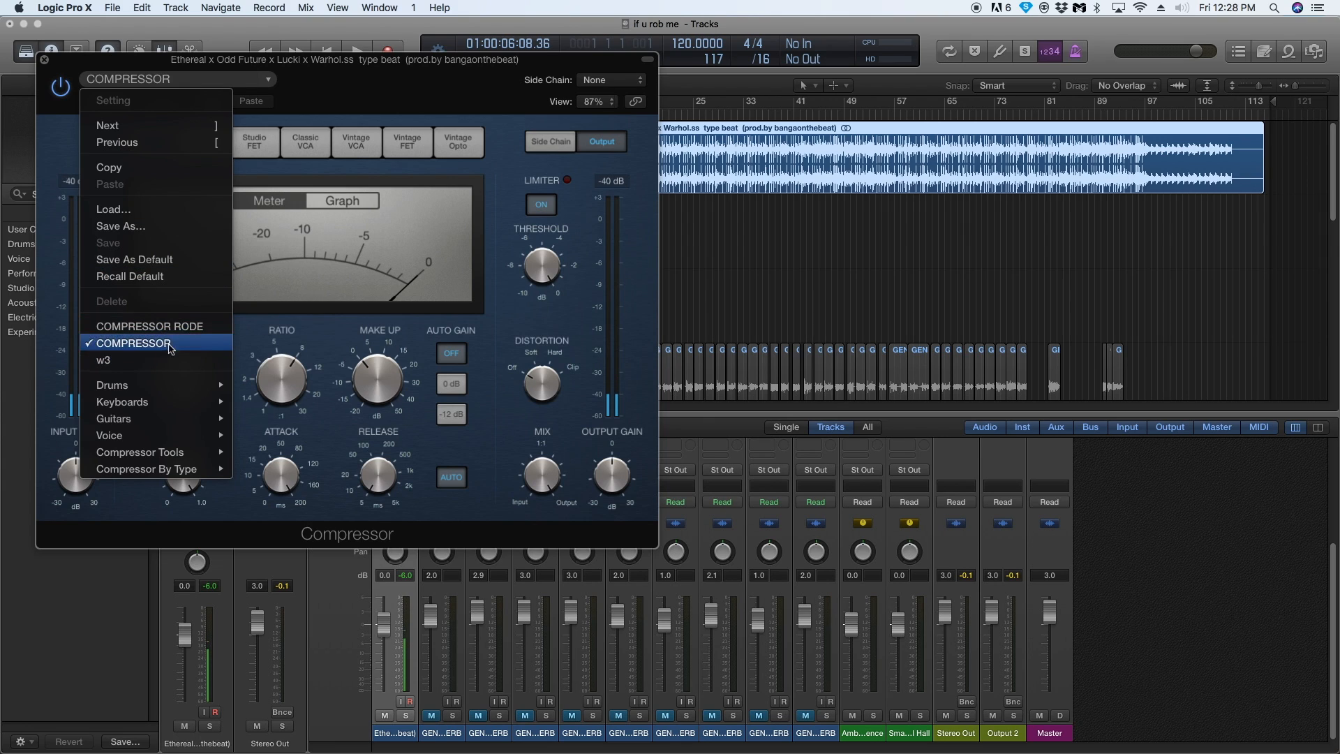
pyautogui.moveTo(191, 472)
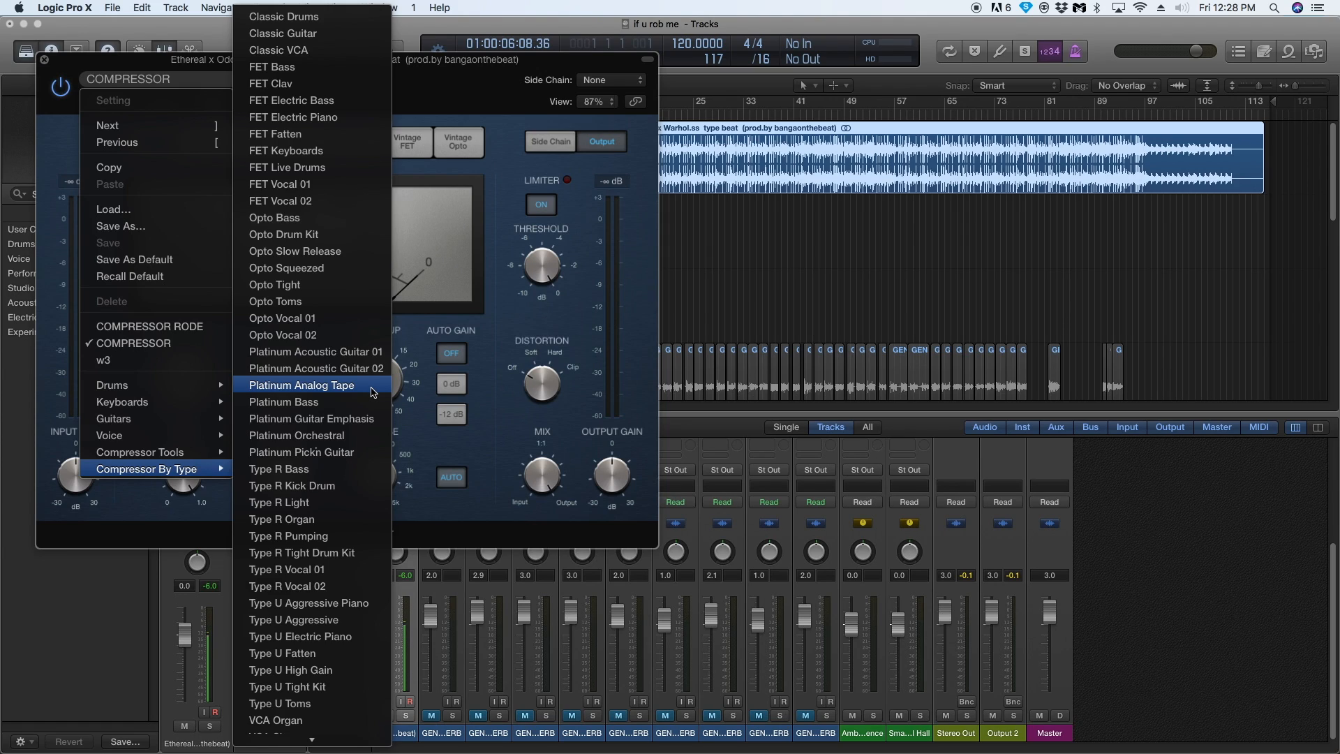
pyautogui.click(511, 107)
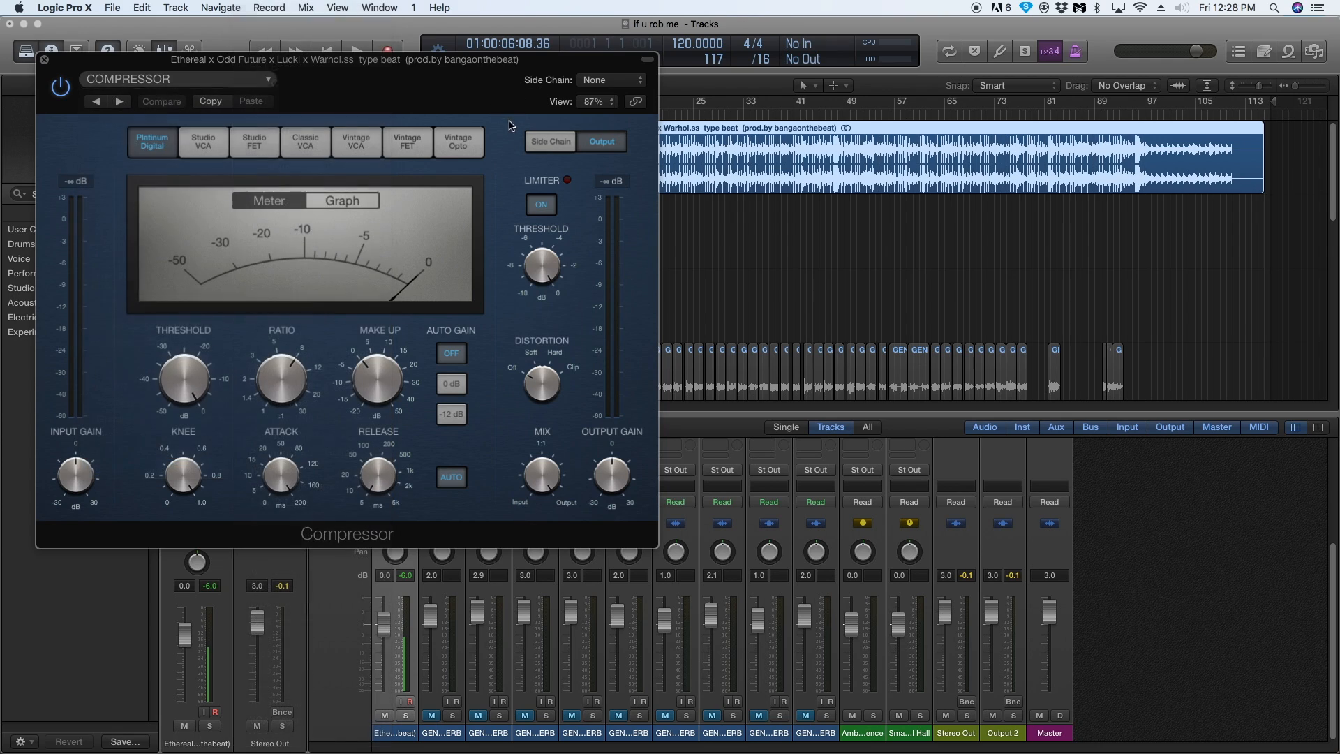
# Toggle the Compressor's limiter off and back on, check its Make Up control, and close the plug-in.
pyautogui.click(541, 210)
pyautogui.click(540, 210)
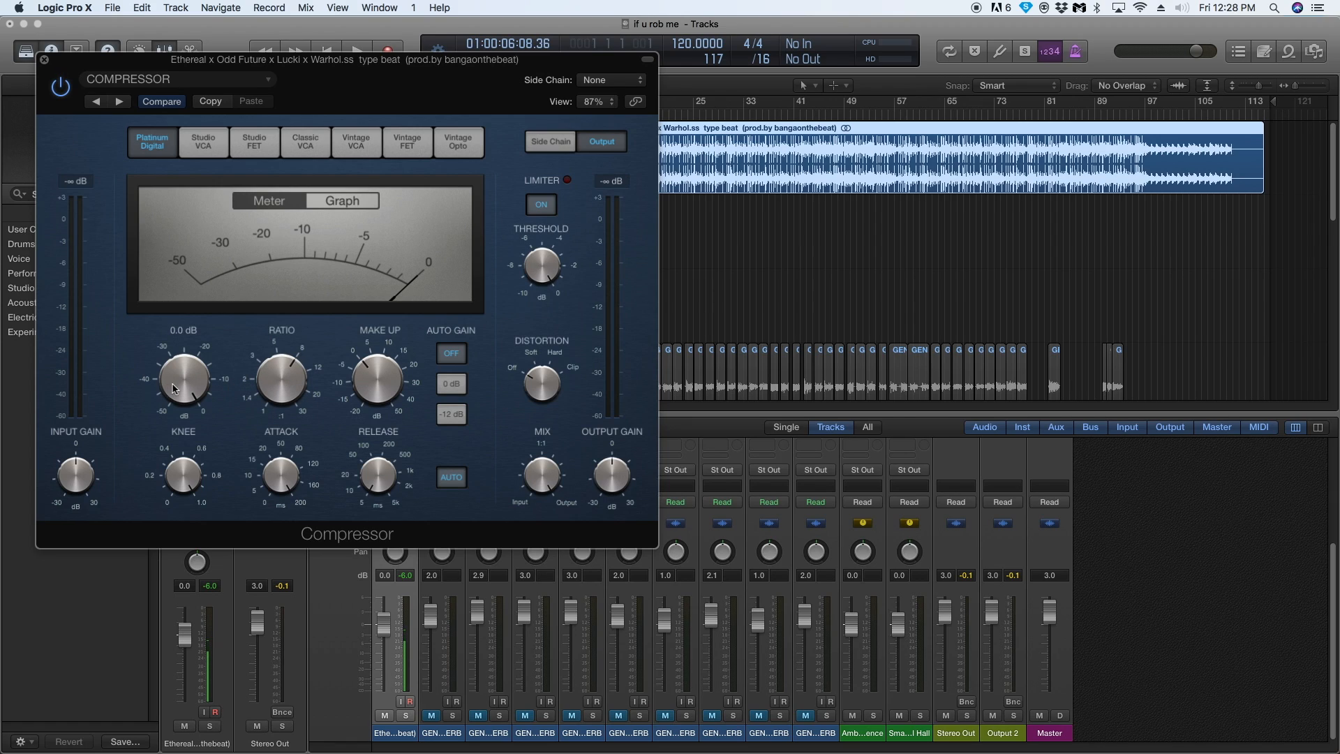
pyautogui.click(373, 383)
pyautogui.click(44, 61)
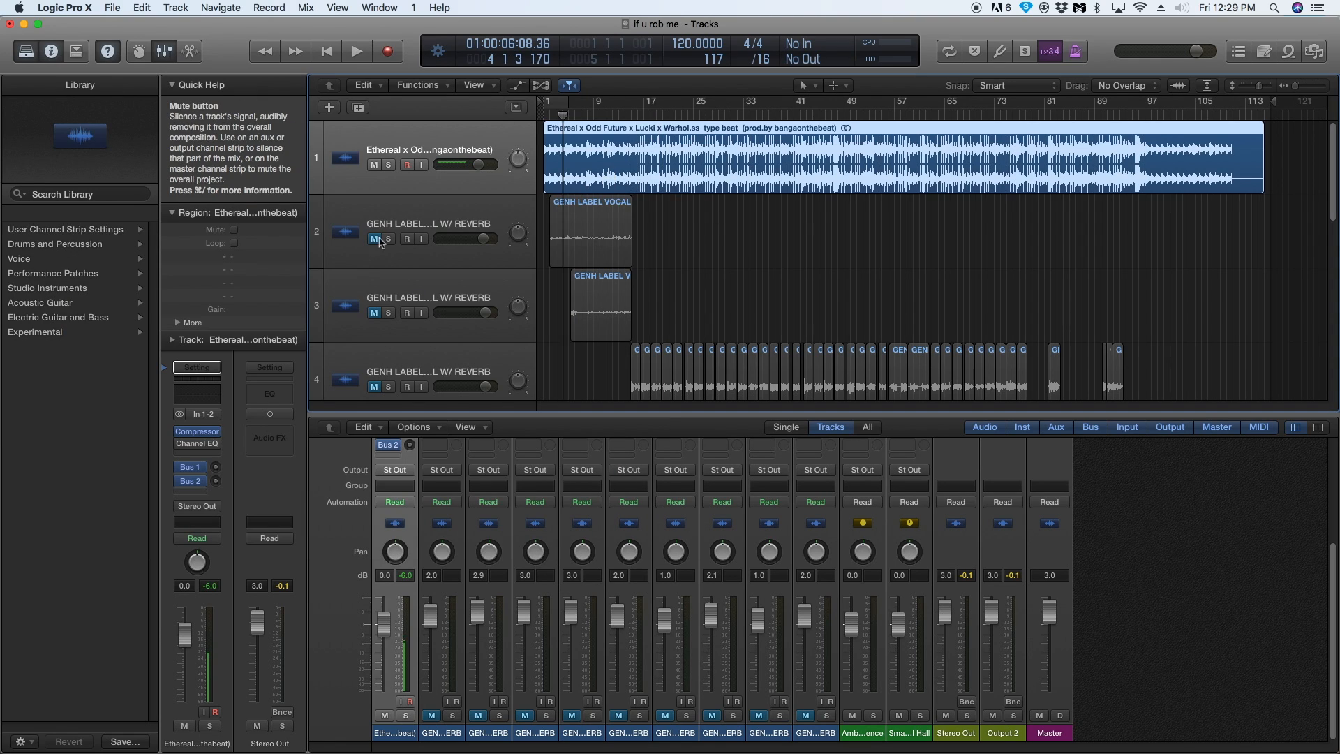
# Unmute the vocal tracks 2 and 3 and select track 2.
pyautogui.moveTo(374, 238); pyautogui.dragTo(365, 290)
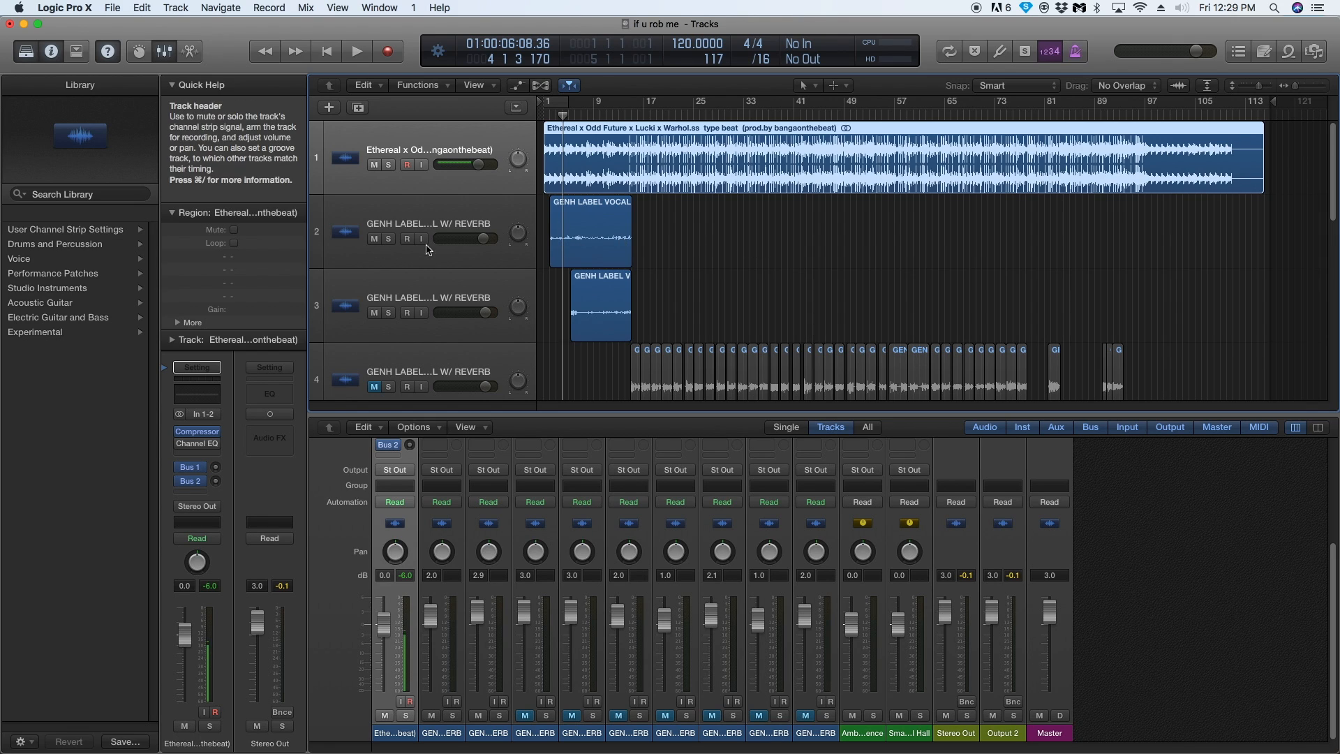
pyautogui.click(401, 227)
pyautogui.doubleClick(400, 225)
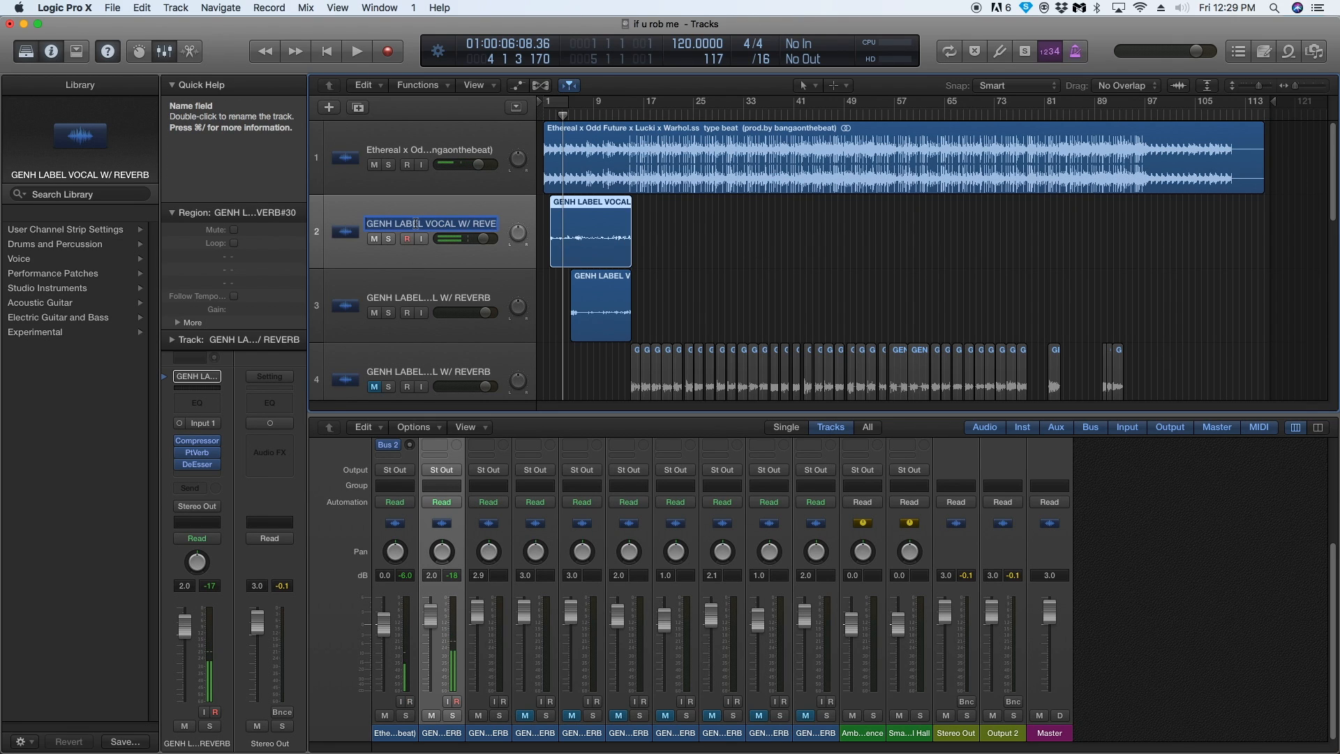
# Rename track 1 as "beat".
pyautogui.click(403, 149)
pyautogui.doubleClick(403, 149)
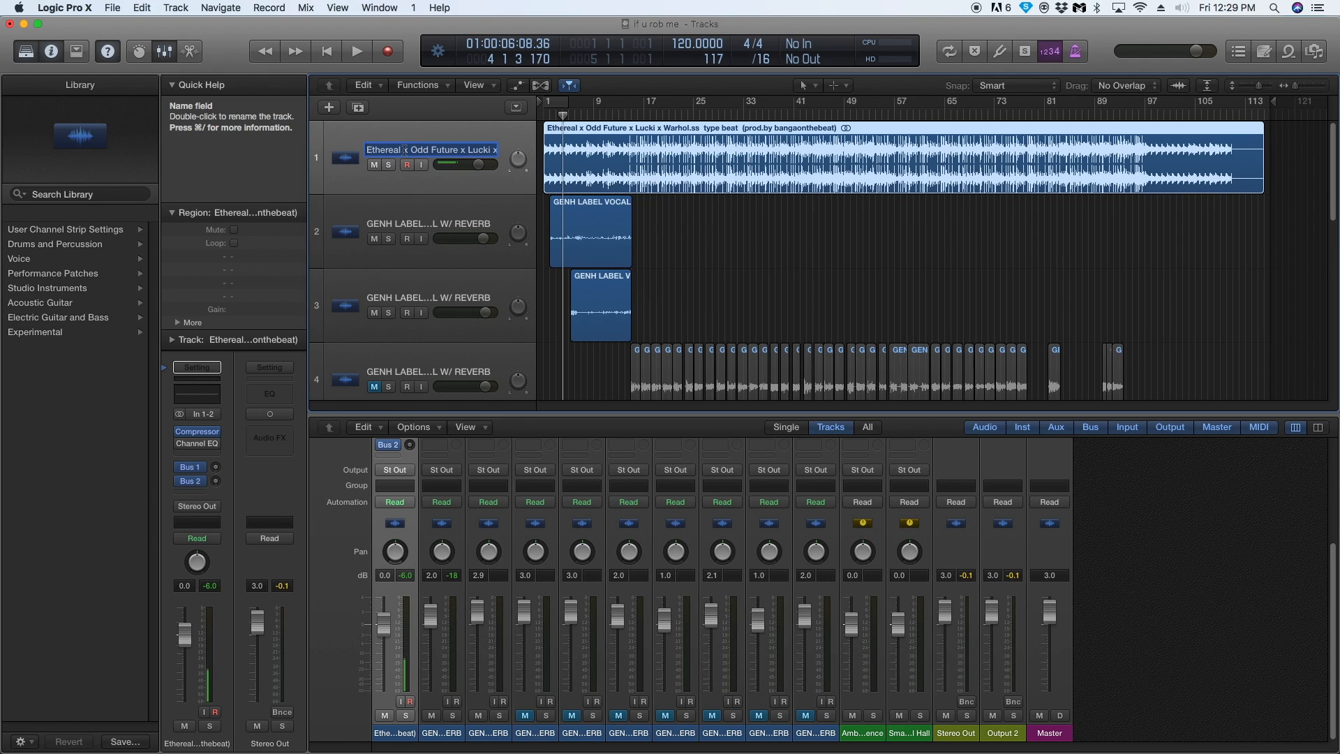
pyautogui.write('beat')
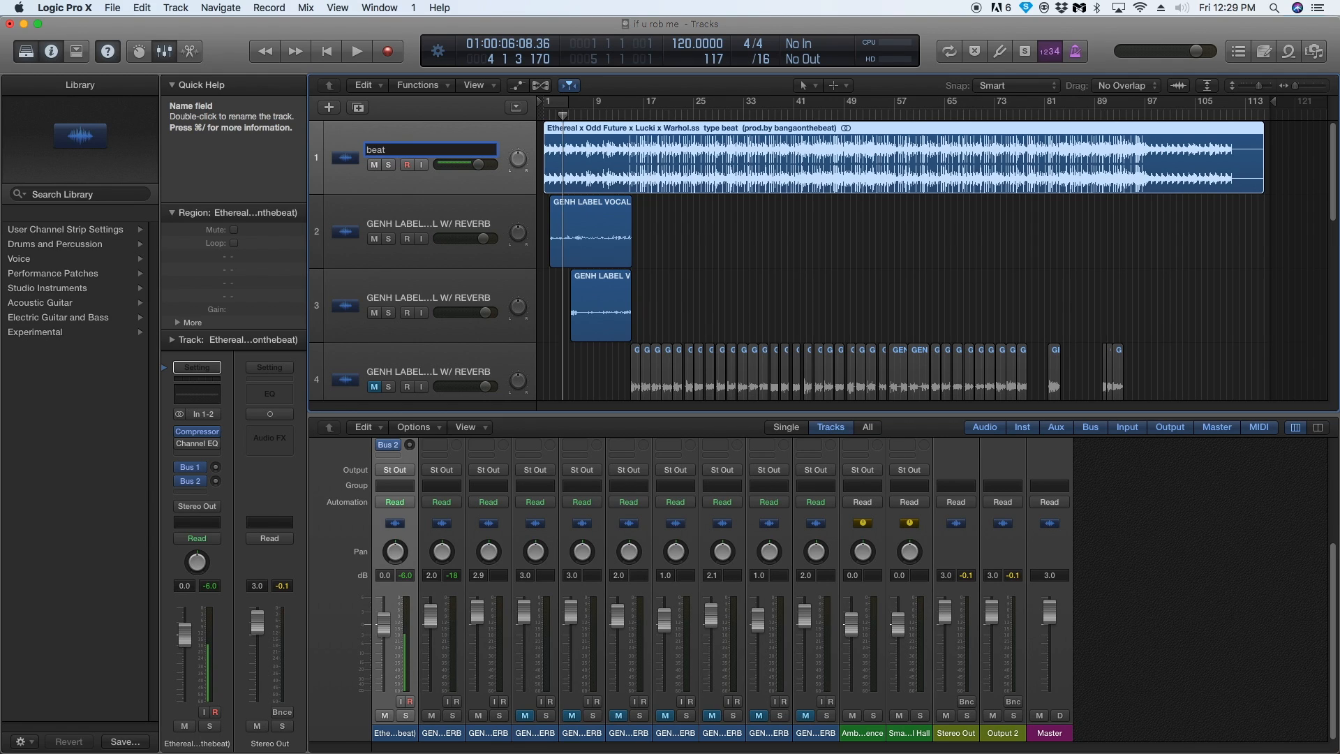
pyautogui.press('Return')
# Rename track 2 as "intro1".
pyautogui.click(402, 222)
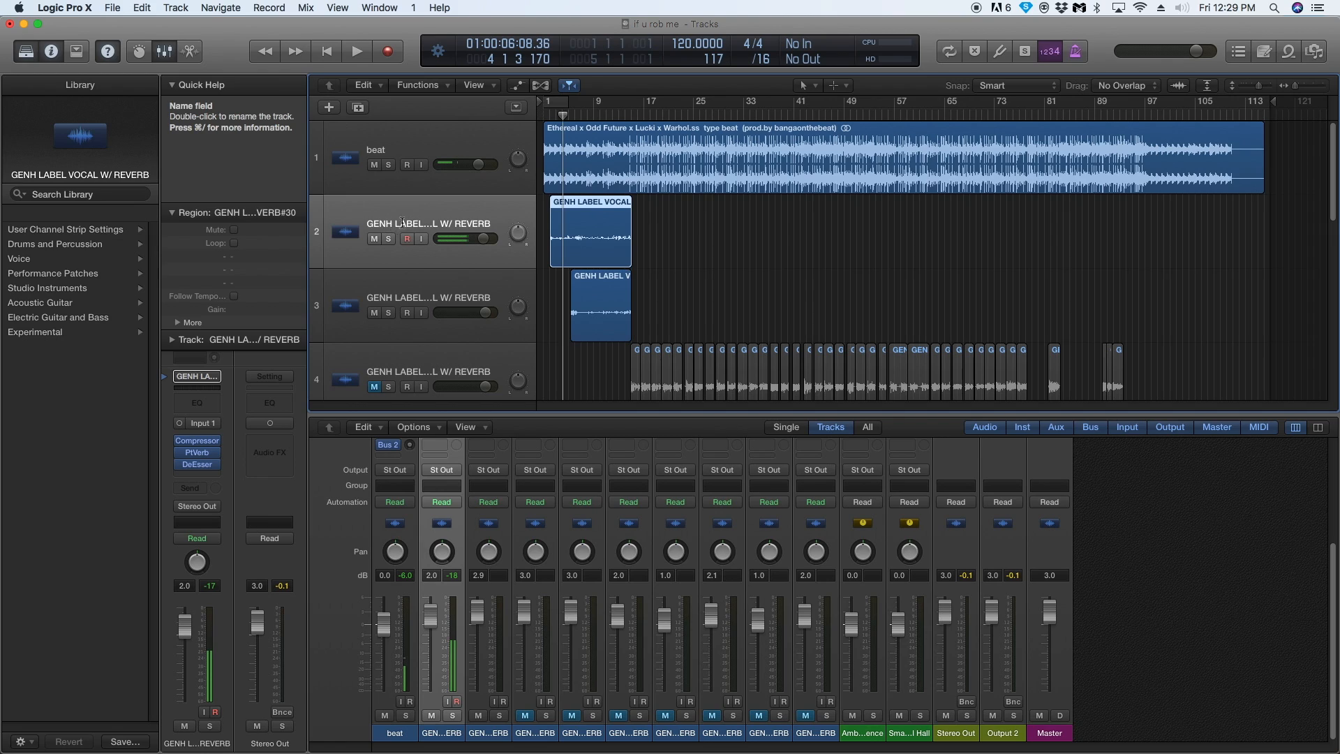
pyautogui.doubleClick(401, 222)
pyautogui.press('BackSpace')
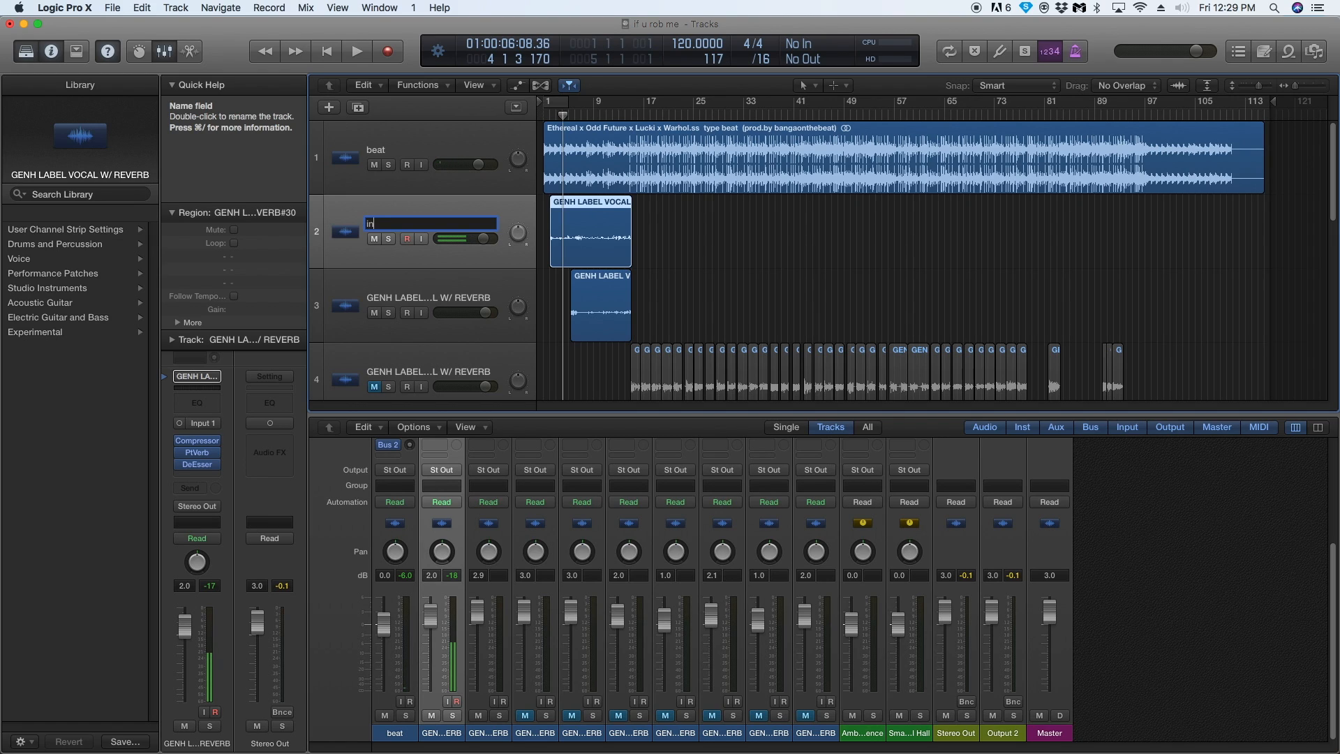
pyautogui.write('intro1')
pyautogui.press('Return')
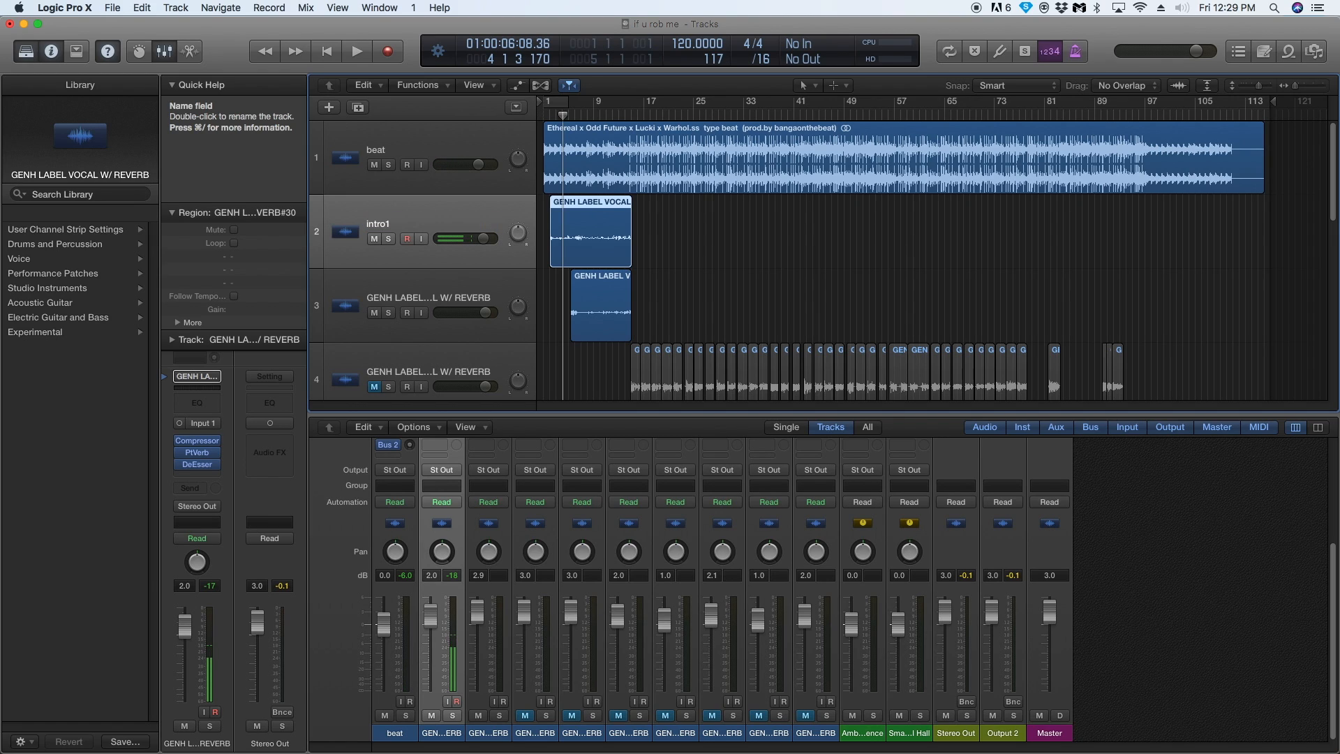
# Rename track 3 as "intro2" and clear the region selection.
pyautogui.click(410, 299)
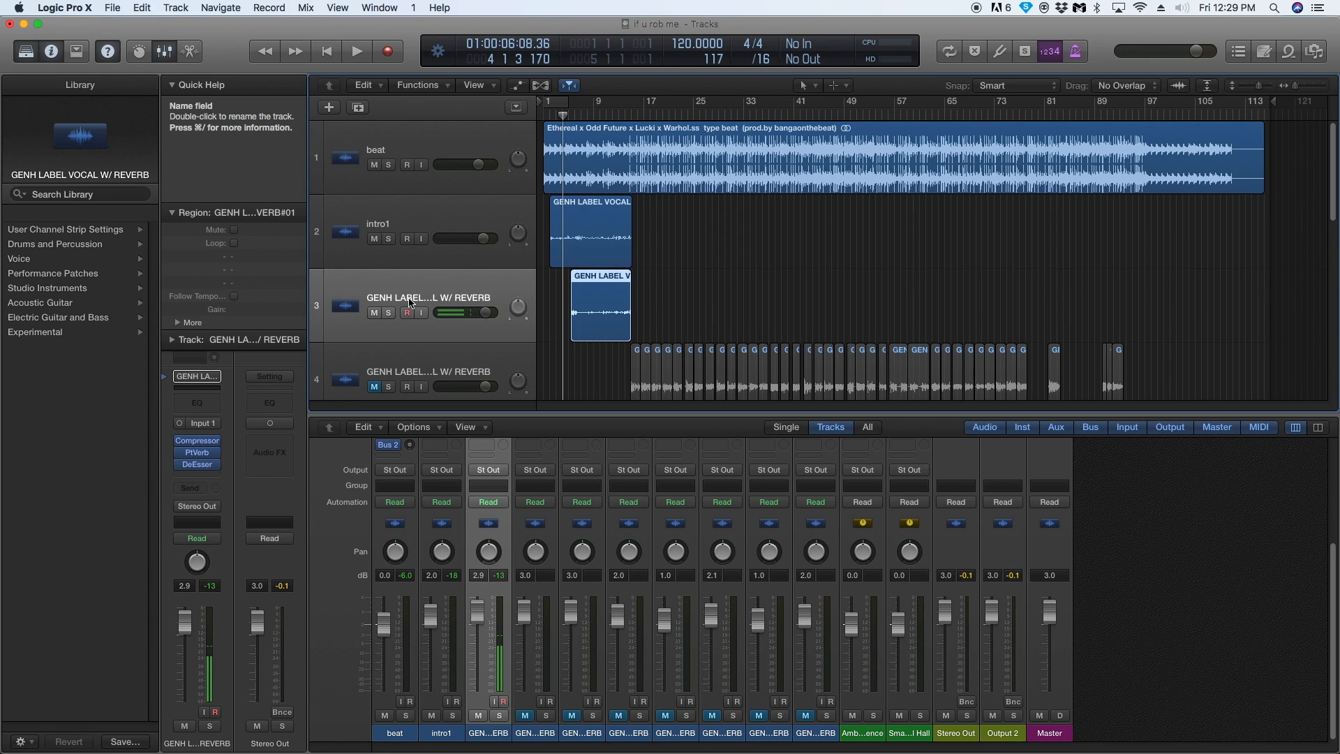
pyautogui.doubleClick(409, 301)
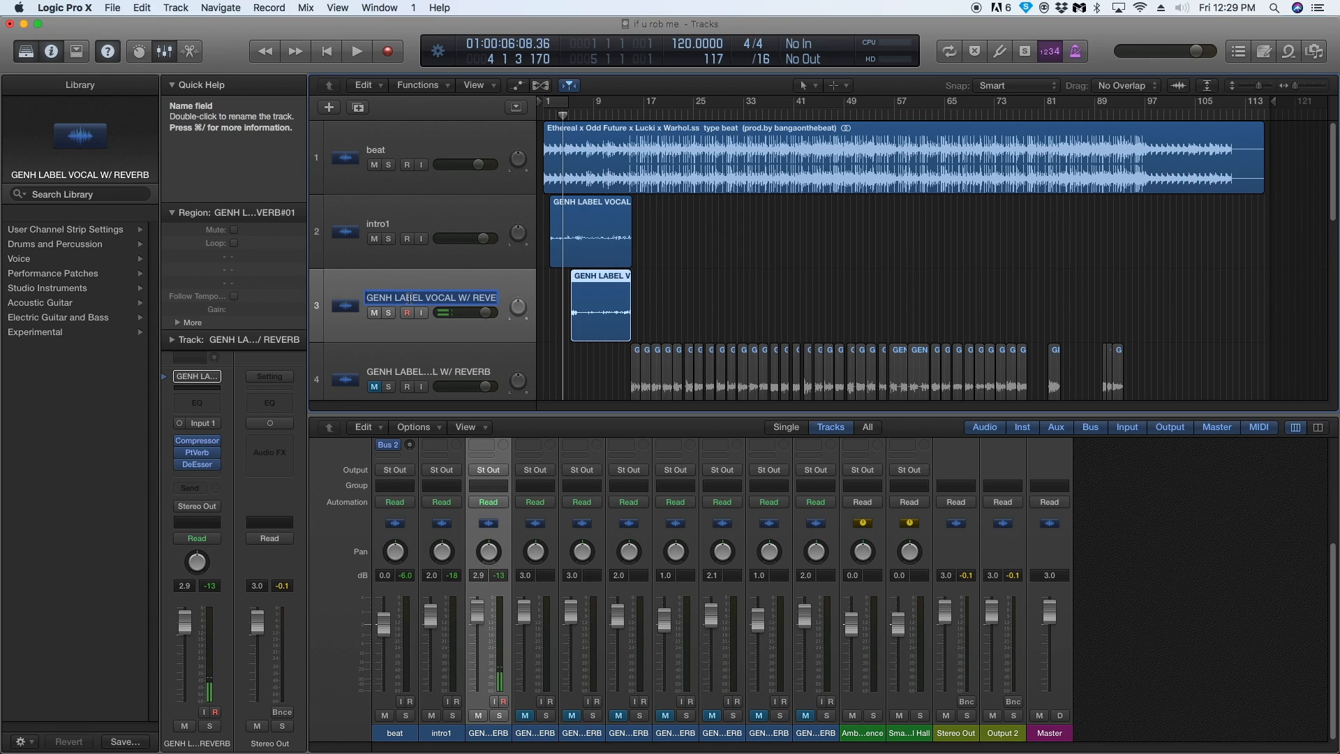
pyautogui.press('BackSpace')
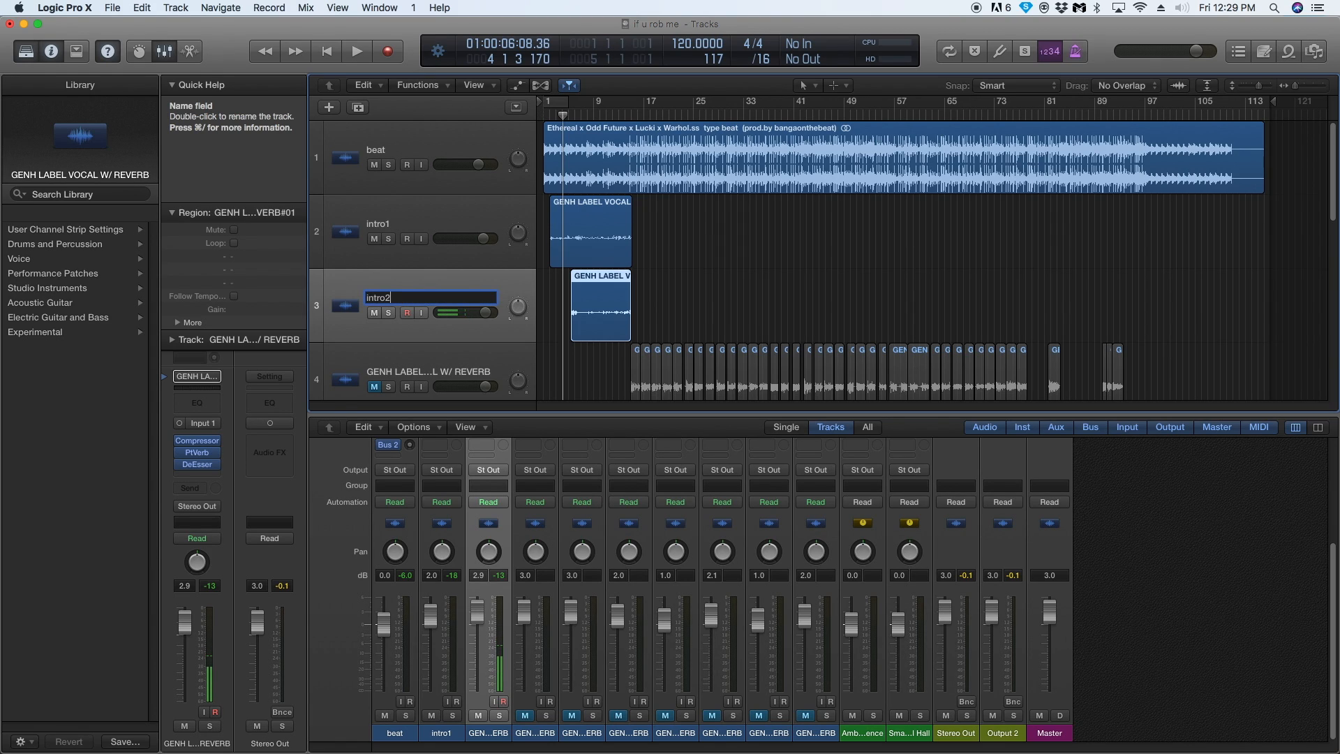
pyautogui.write('intro2')
pyautogui.press('Return')
pyautogui.click(573, 359)
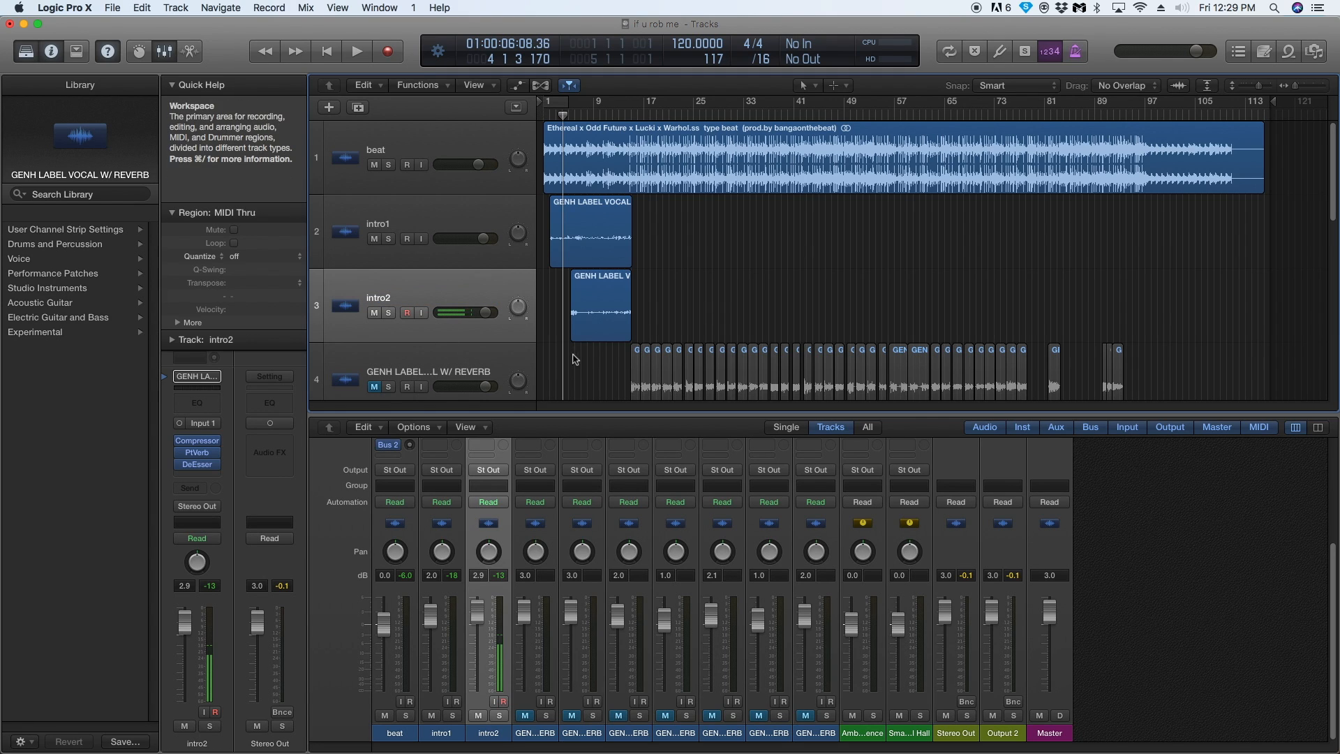
# Play the song through the intro while examining the regions on the vocal tracks, and stop playback.
pyautogui.press('Return')
pyautogui.press('space')
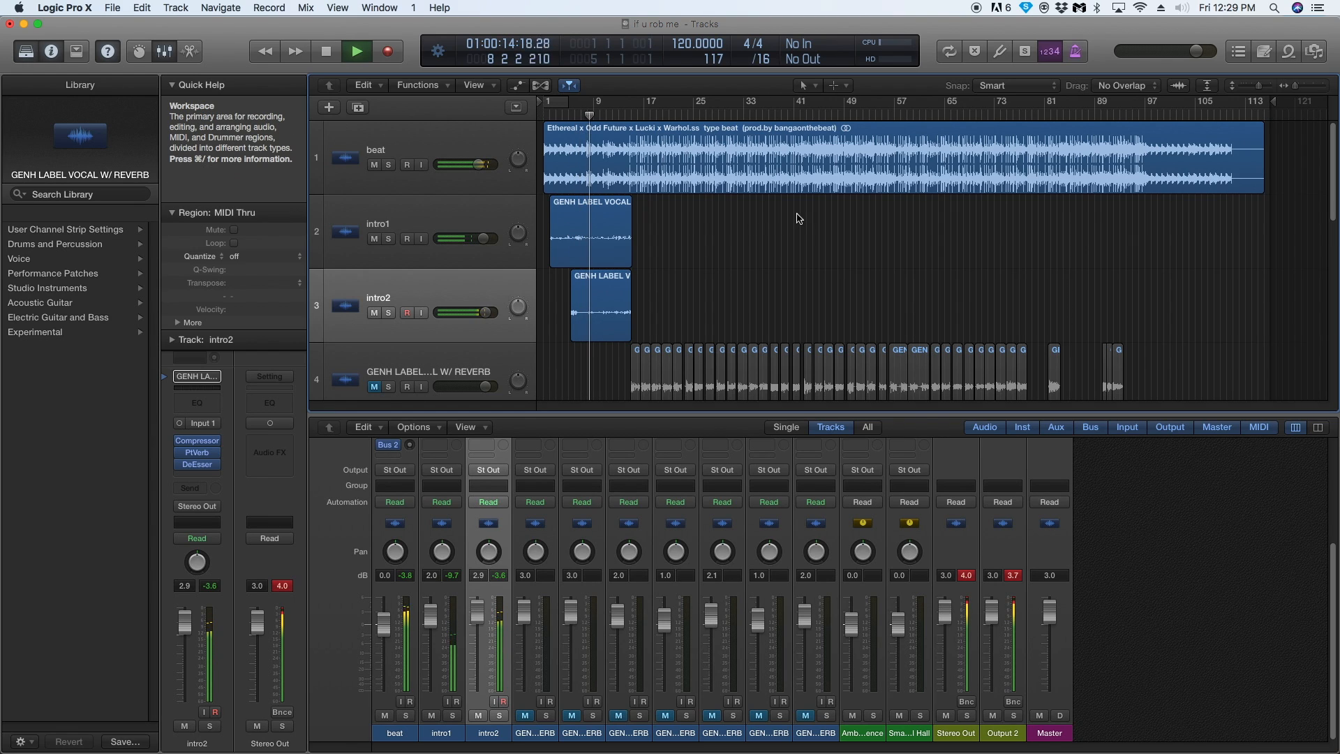
pyautogui.moveTo(1260, 86); pyautogui.dragTo(1307, 86)
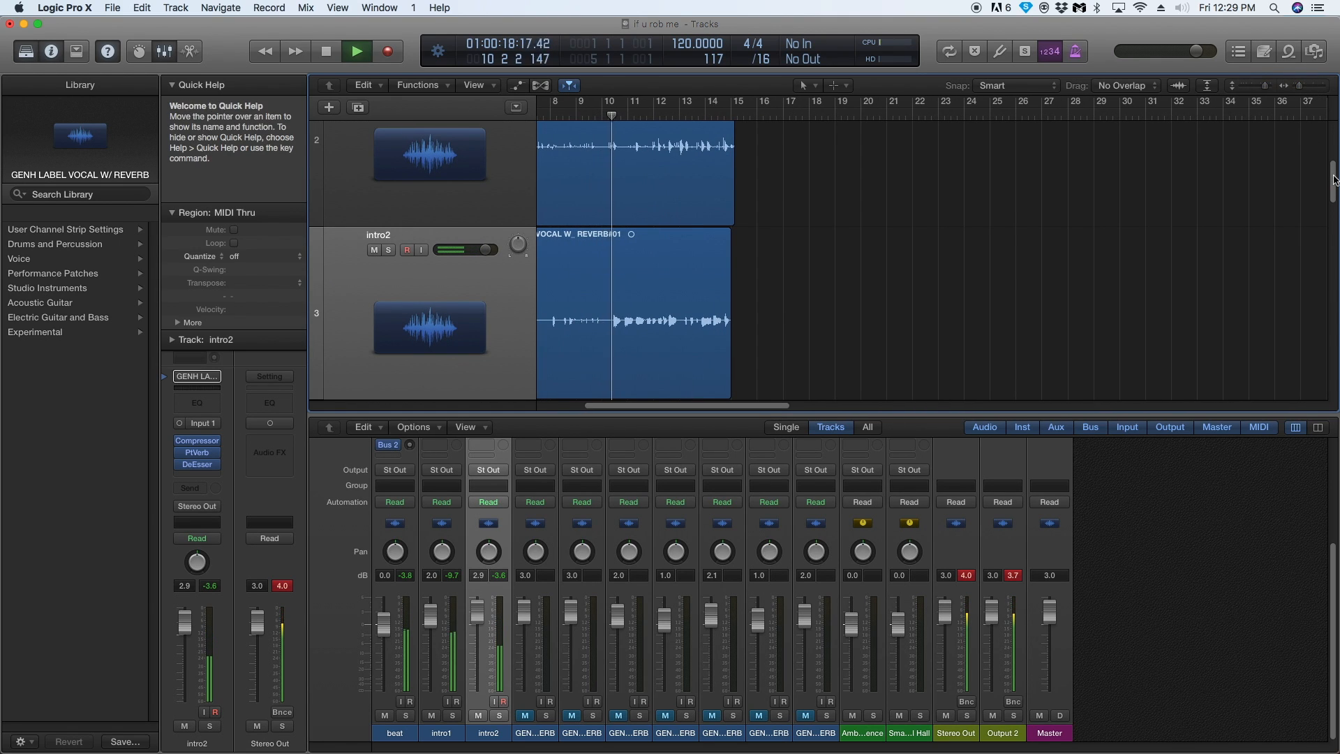
pyautogui.scroll(-8, 1311, 268)
pyautogui.scroll(10, 1310, 268)
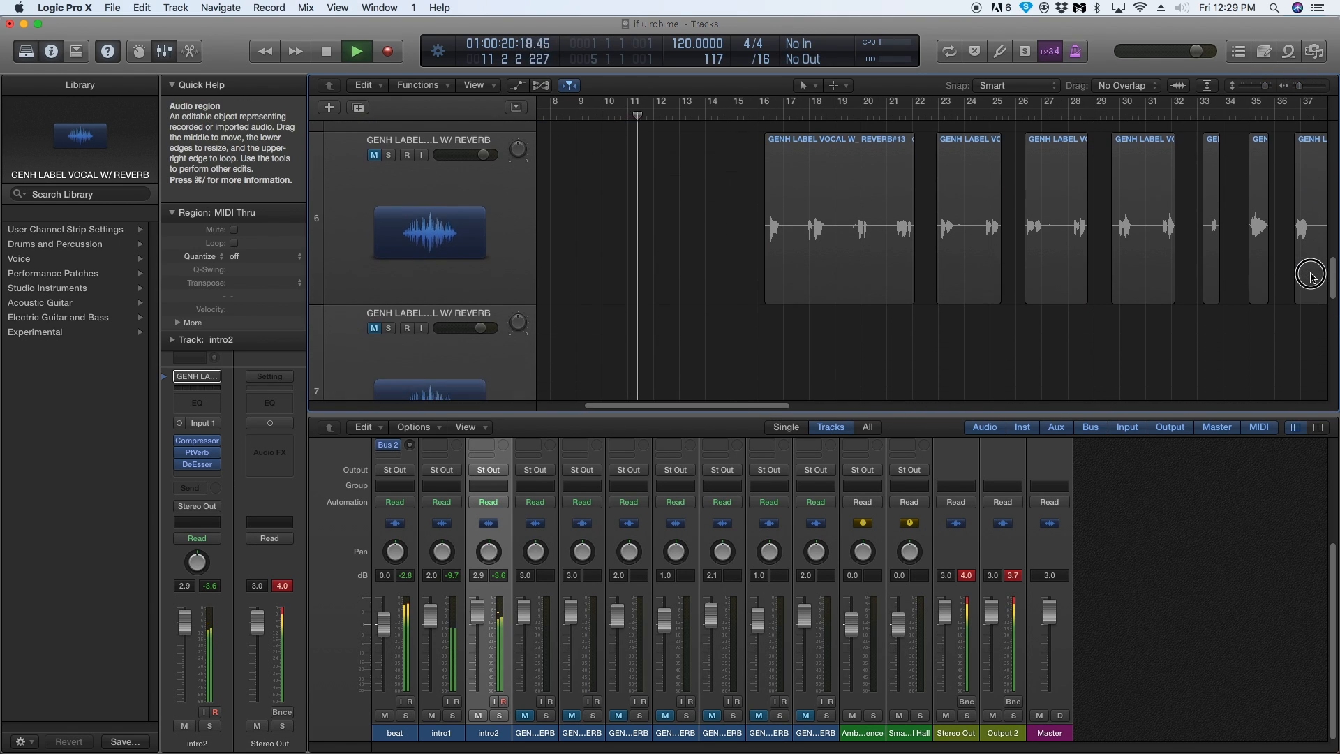
pyautogui.scroll(-2, 1296, 152)
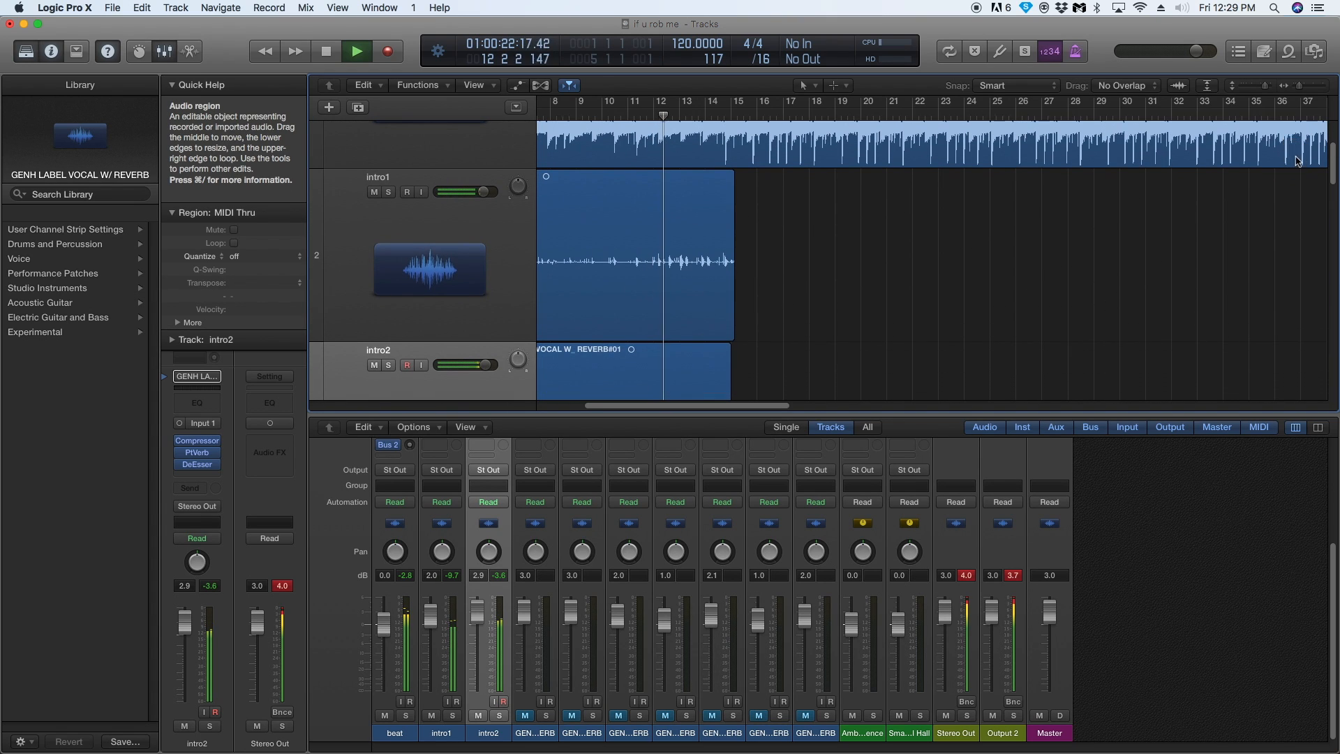
pyautogui.moveTo(1298, 86); pyautogui.dragTo(1260, 89)
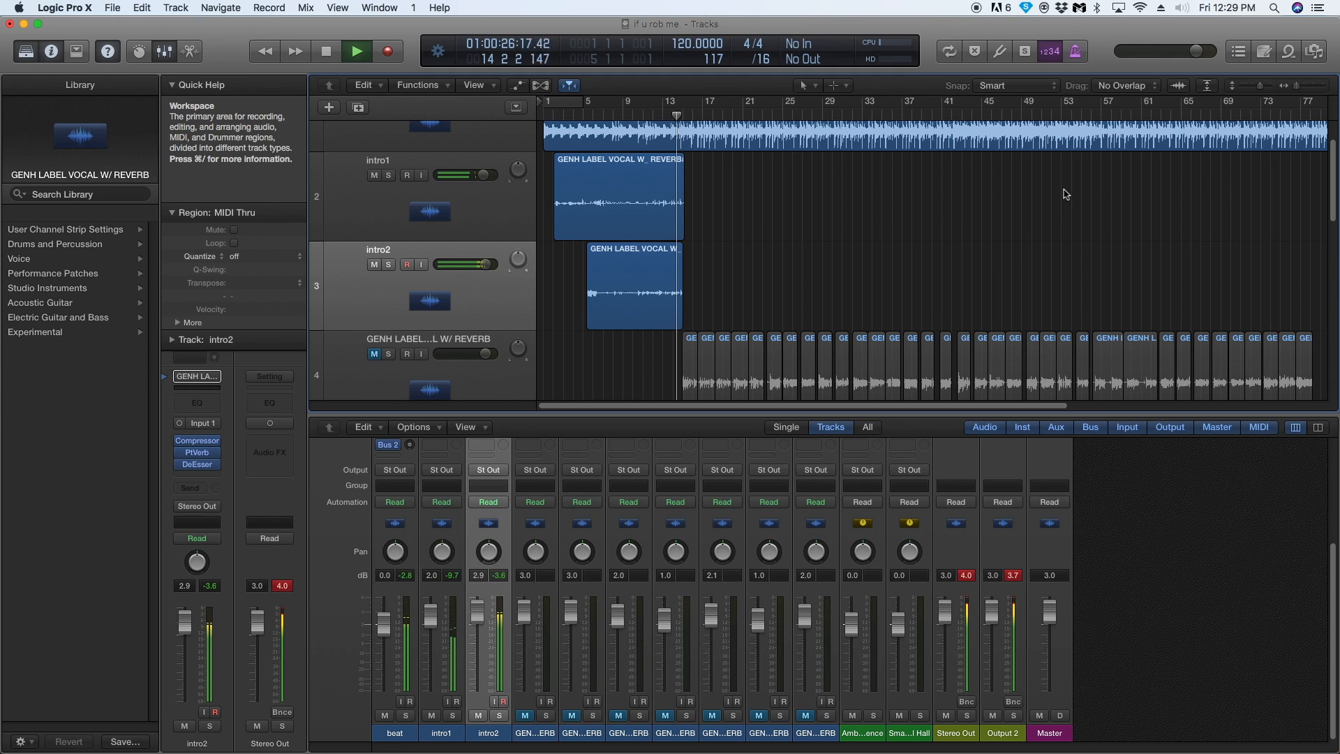
pyautogui.scroll(1, 1330, 187)
pyautogui.scroll(3, 1330, 187)
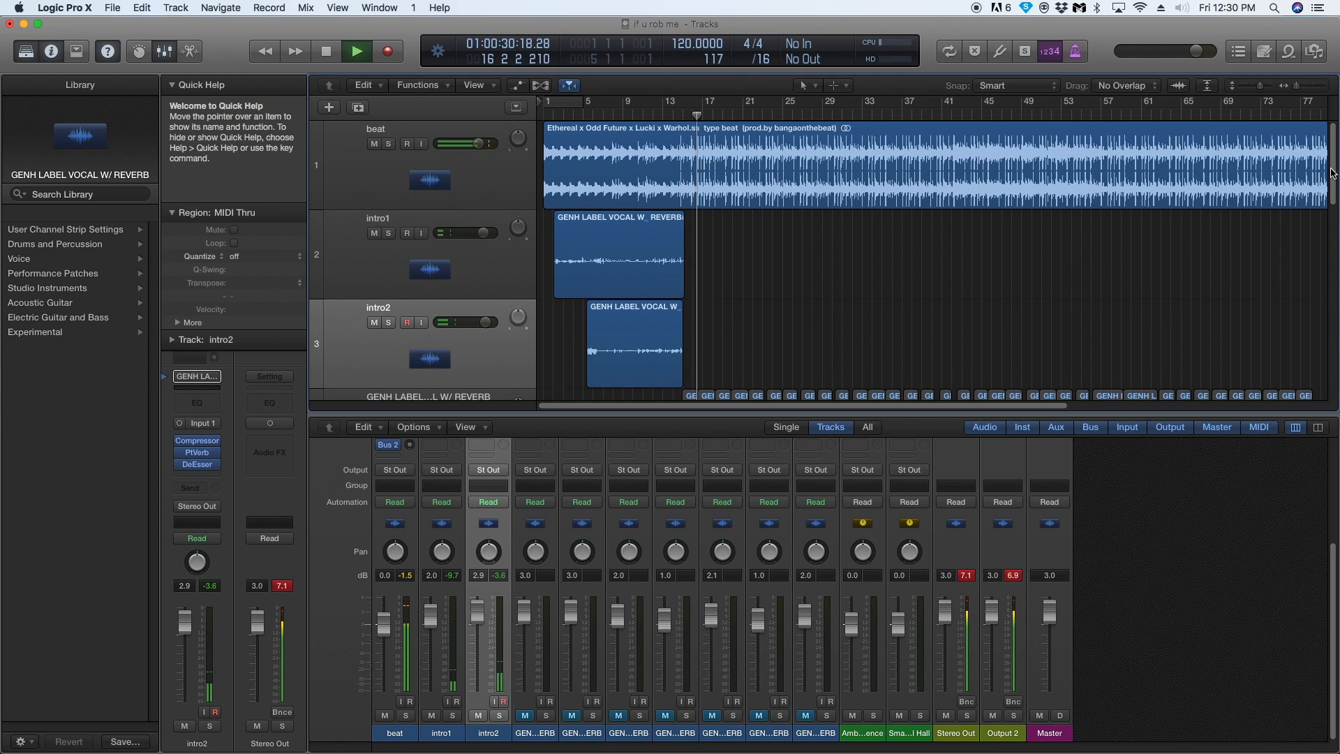
pyautogui.moveTo(1332, 171); pyautogui.dragTo(1332, 244)
pyautogui.press('space')
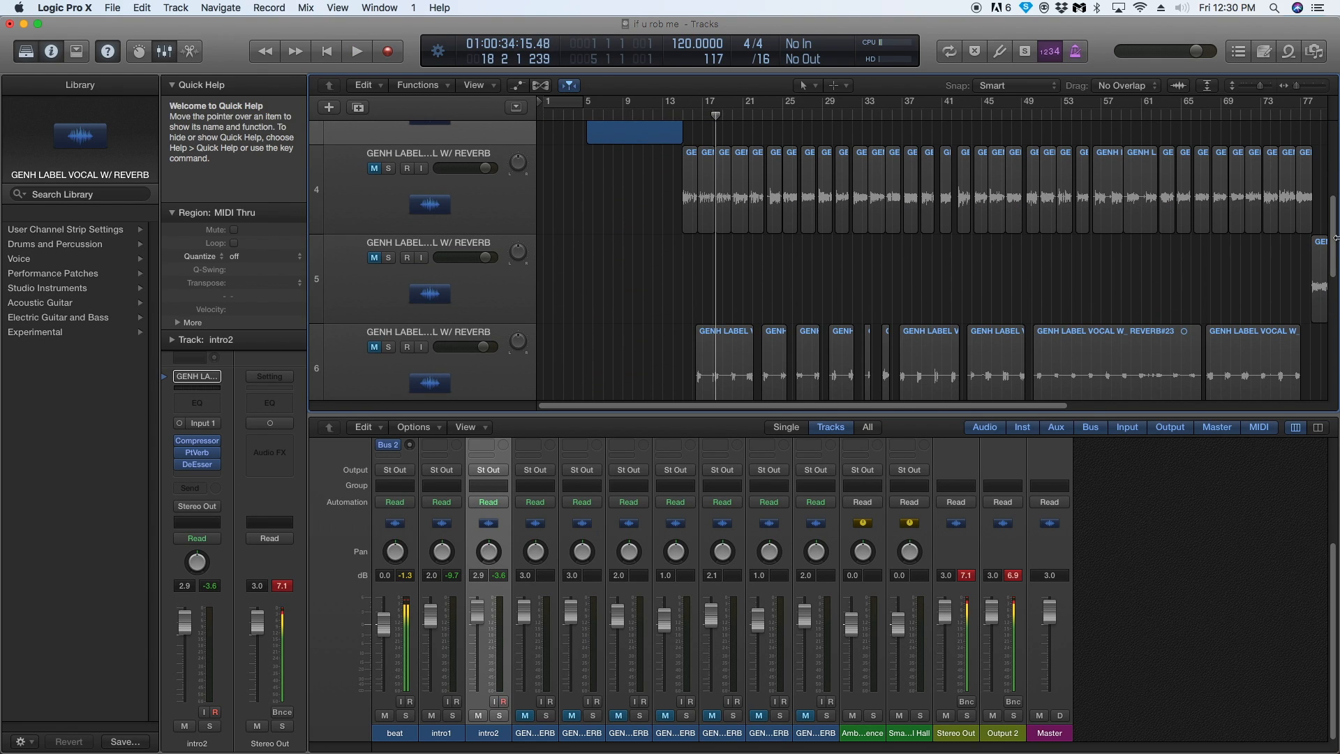
# Rename track 4 as "vocal 1".
pyautogui.click(460, 183)
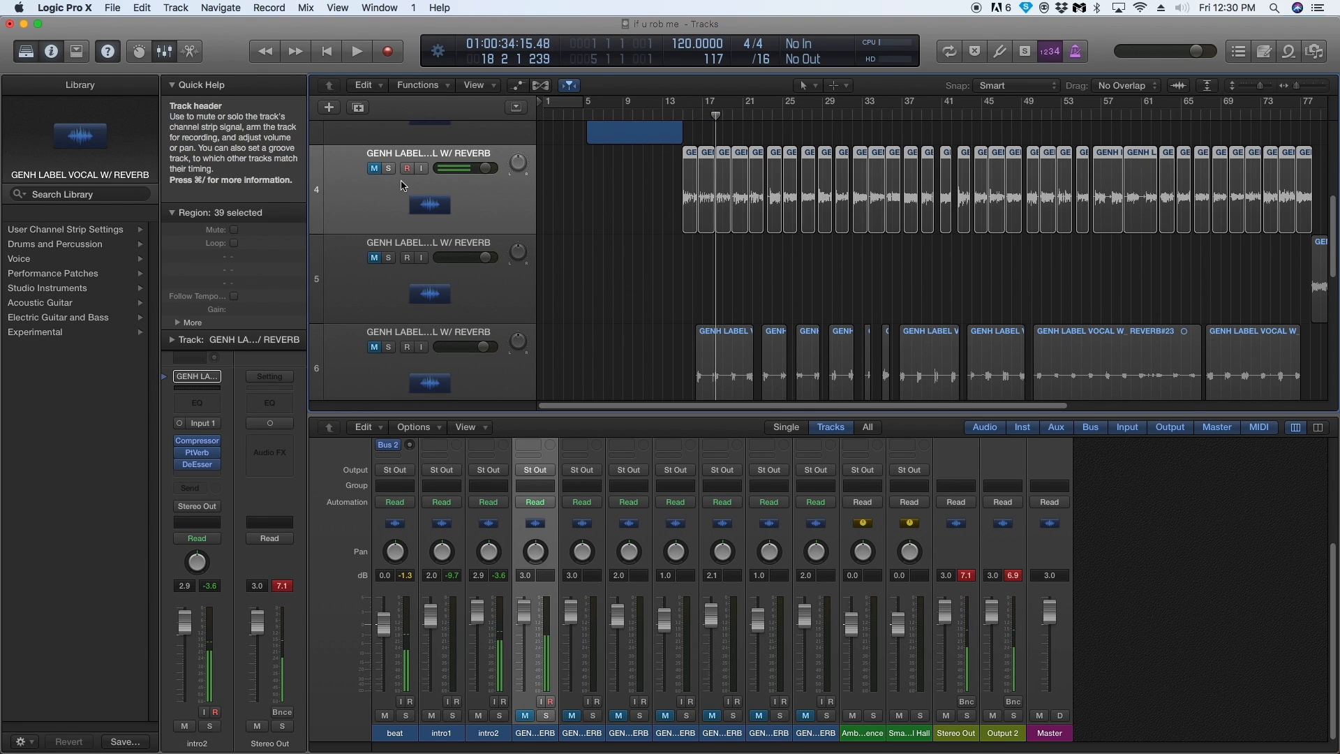
pyautogui.doubleClick(398, 155)
pyautogui.doubleClick(398, 155)
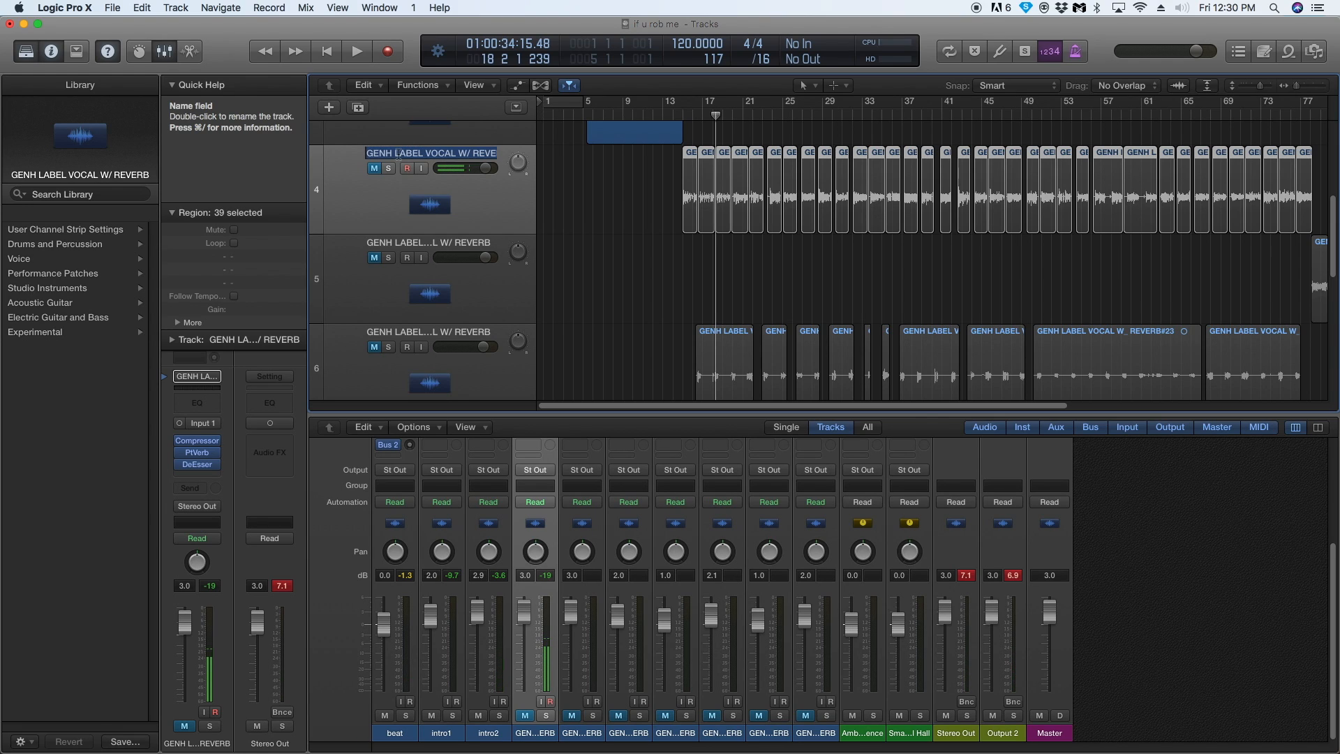
pyautogui.write('vocal 1')
pyautogui.press('Return')
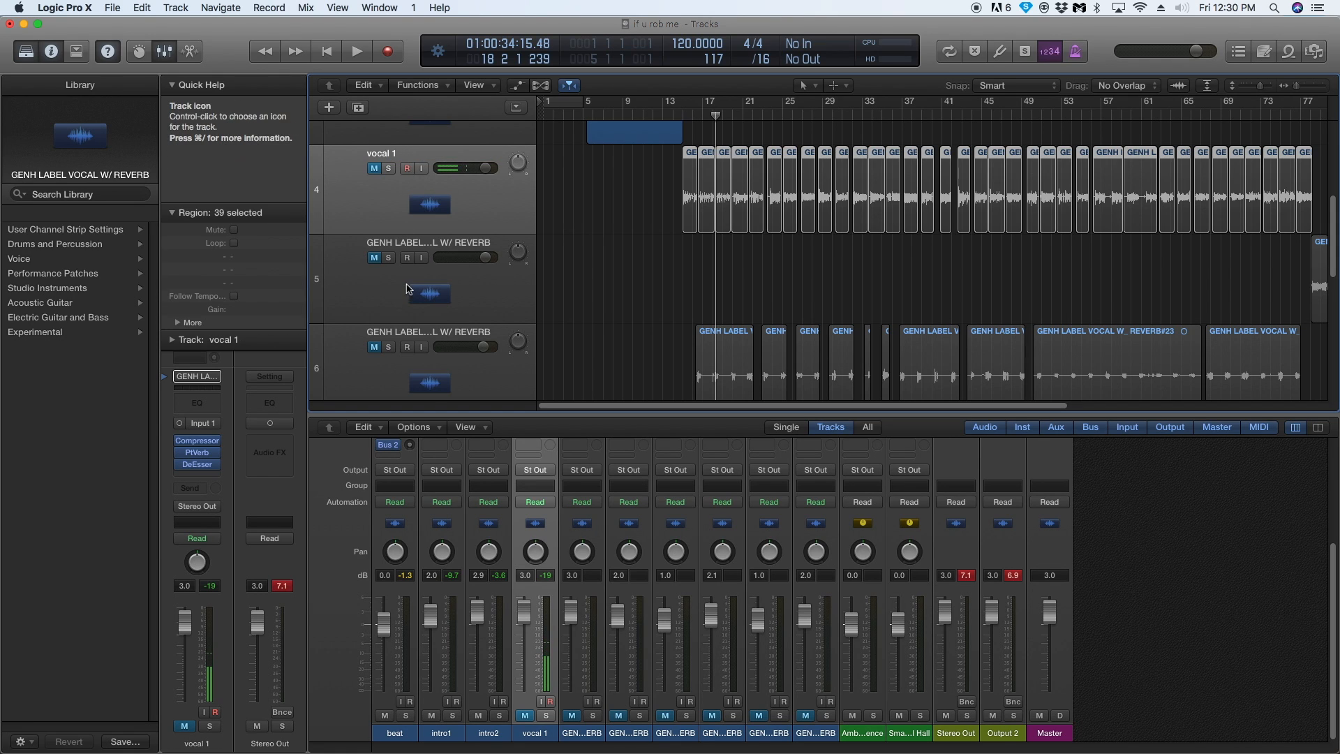
# Rename track 5 as "vocal 2".
pyautogui.click(404, 244)
pyautogui.doubleClick(404, 245)
pyautogui.write('c')
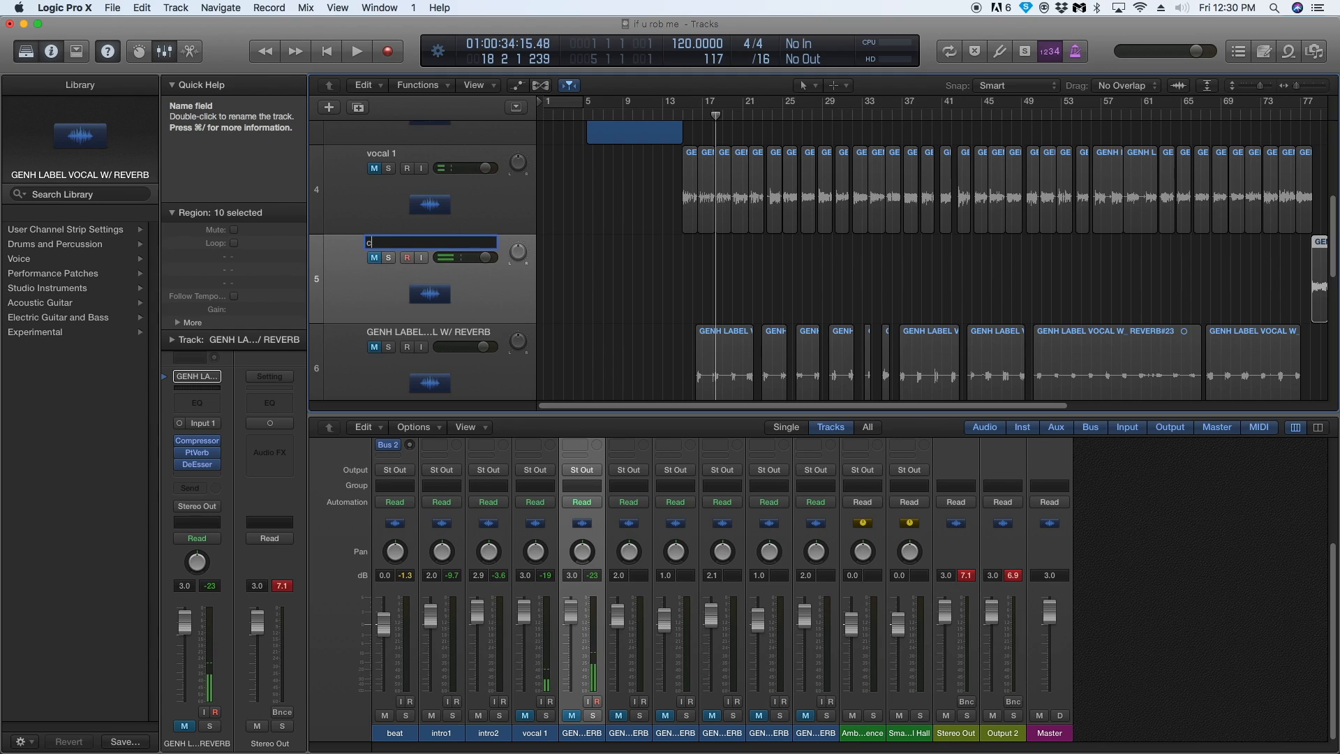
pyautogui.write('ocakl===')
pyautogui.press('Return')
# Rename track 6 as "adlibss".
pyautogui.doubleClick(423, 333)
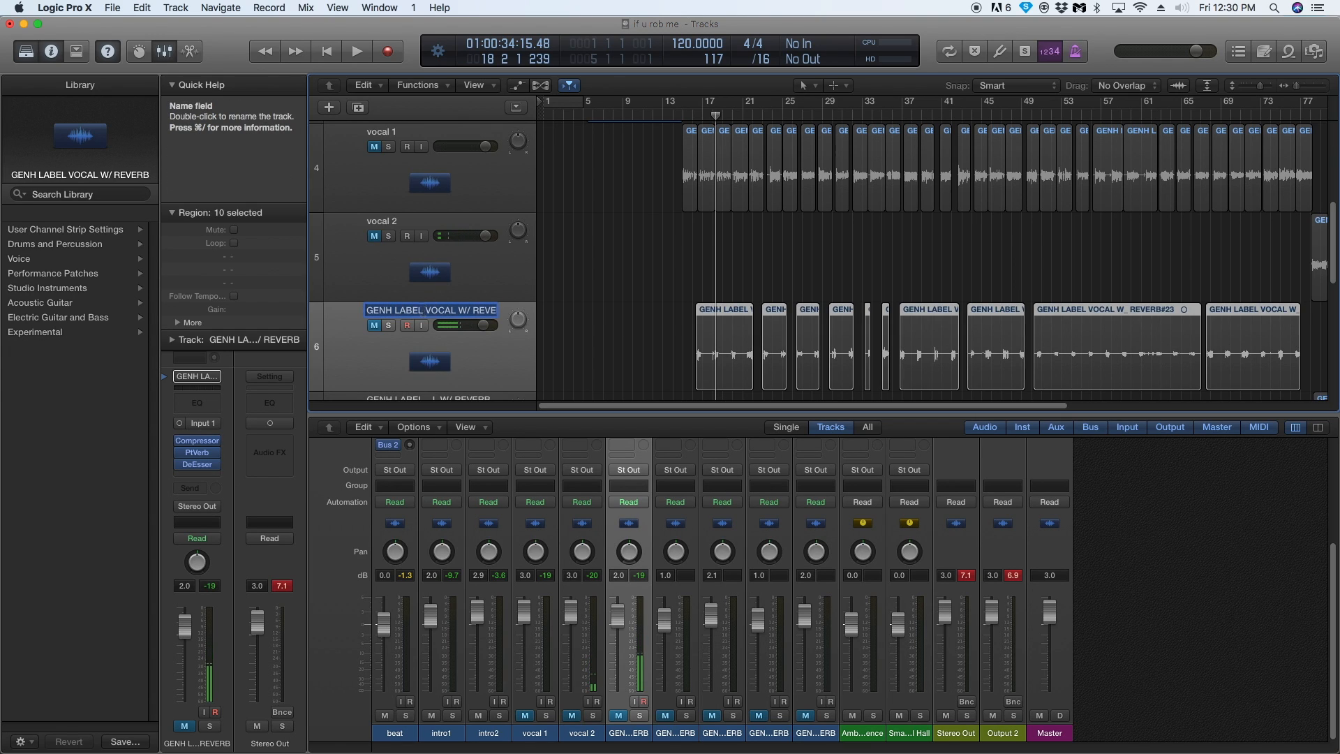
pyautogui.write('adlibss')
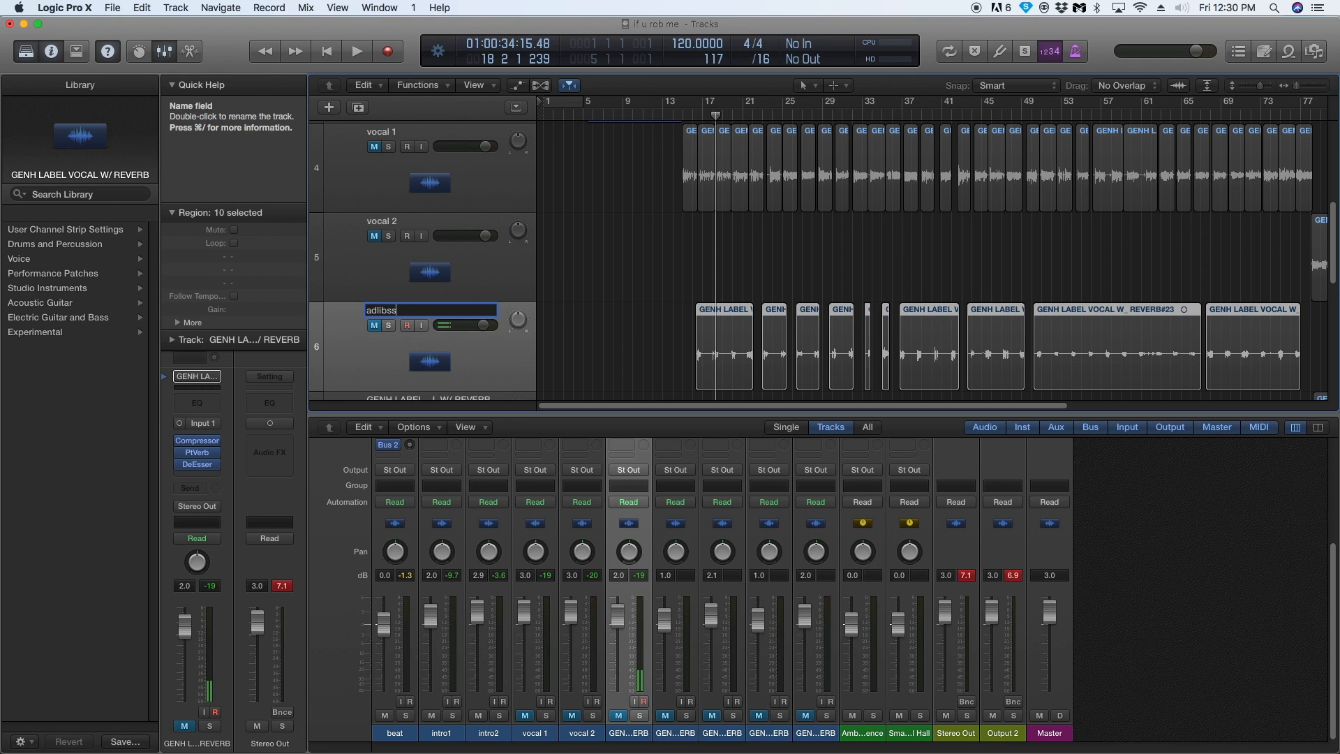
pyautogui.press('Return')
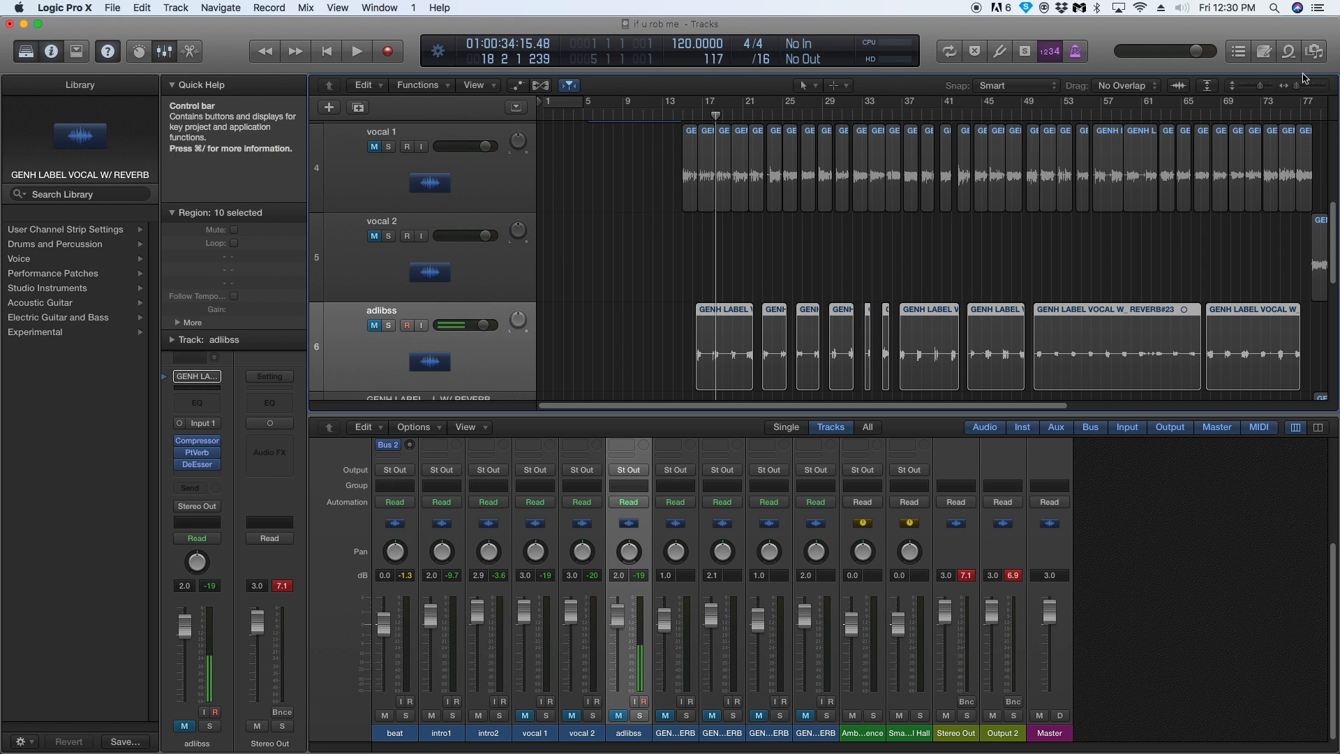
# Rename track 7 as "adlibs 2.0".
pyautogui.moveTo(1297, 89); pyautogui.dragTo(1294, 89)
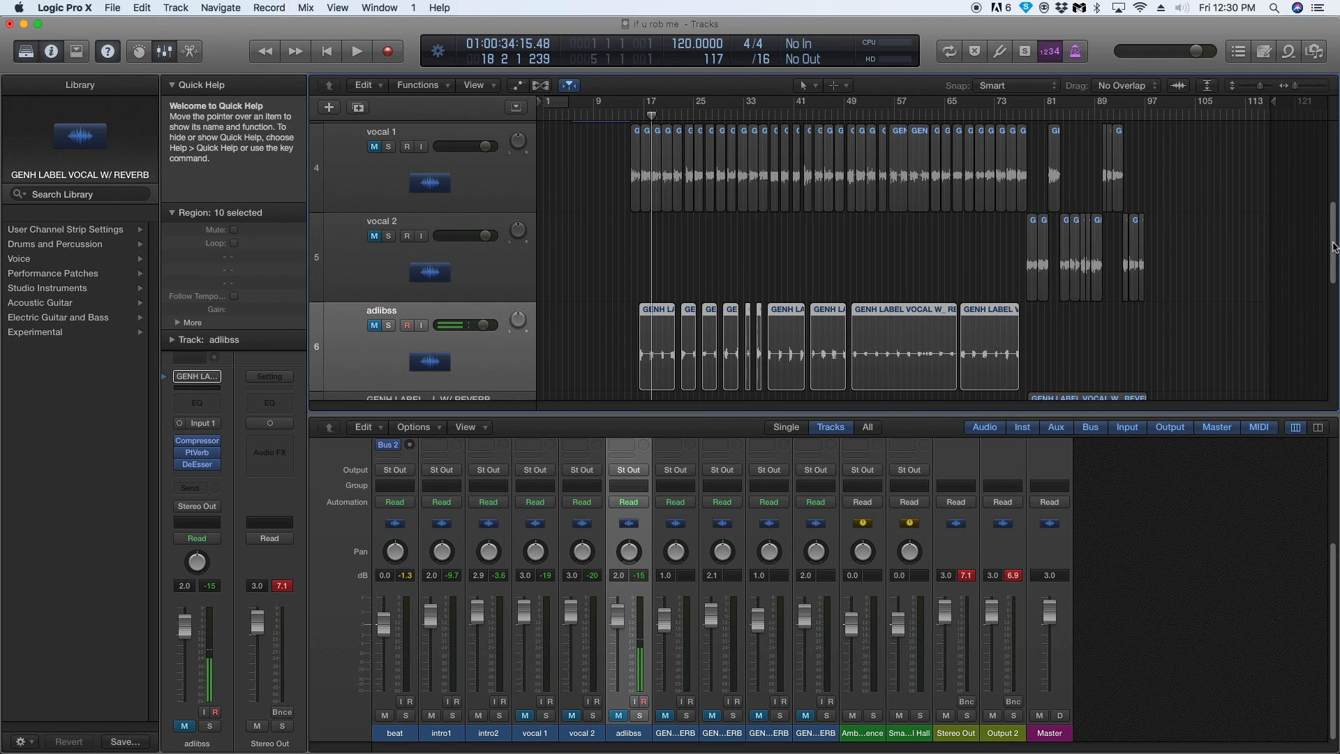
pyautogui.moveTo(1331, 244); pyautogui.dragTo(1330, 296)
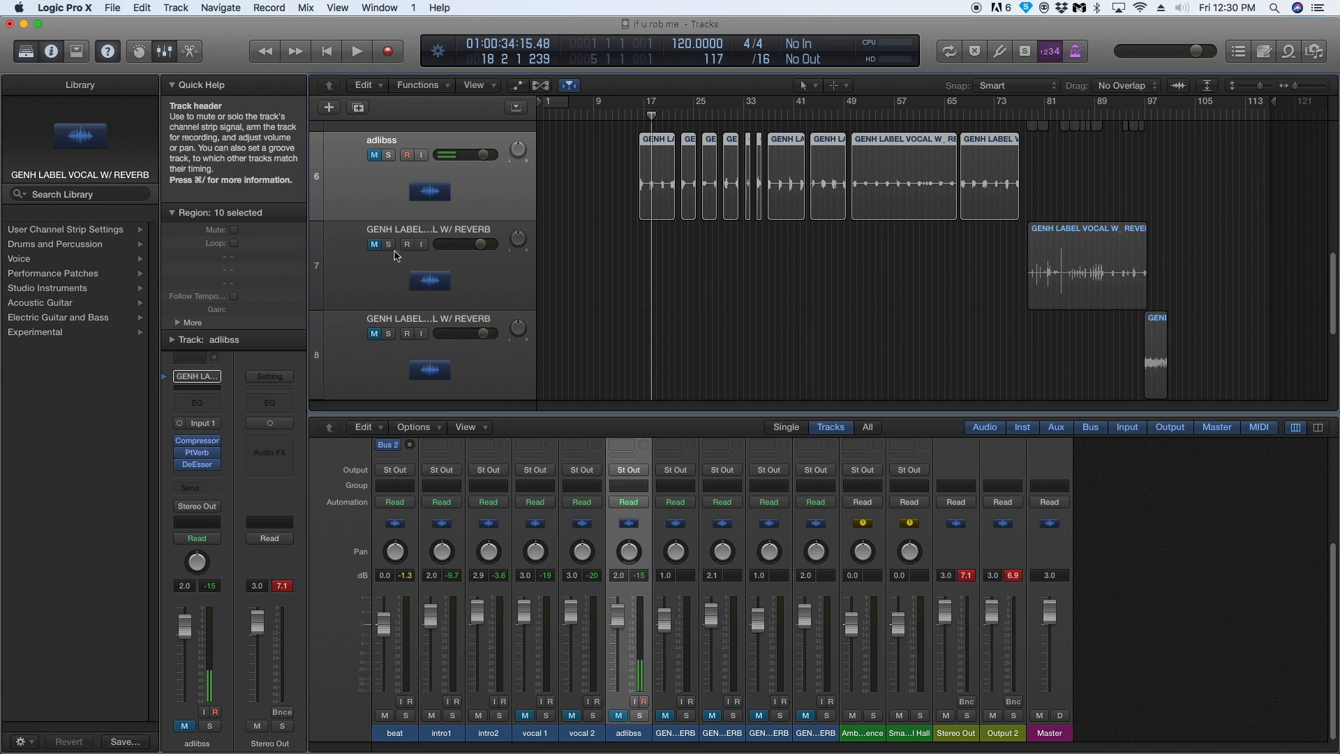
pyautogui.click(458, 244)
pyautogui.click(481, 244)
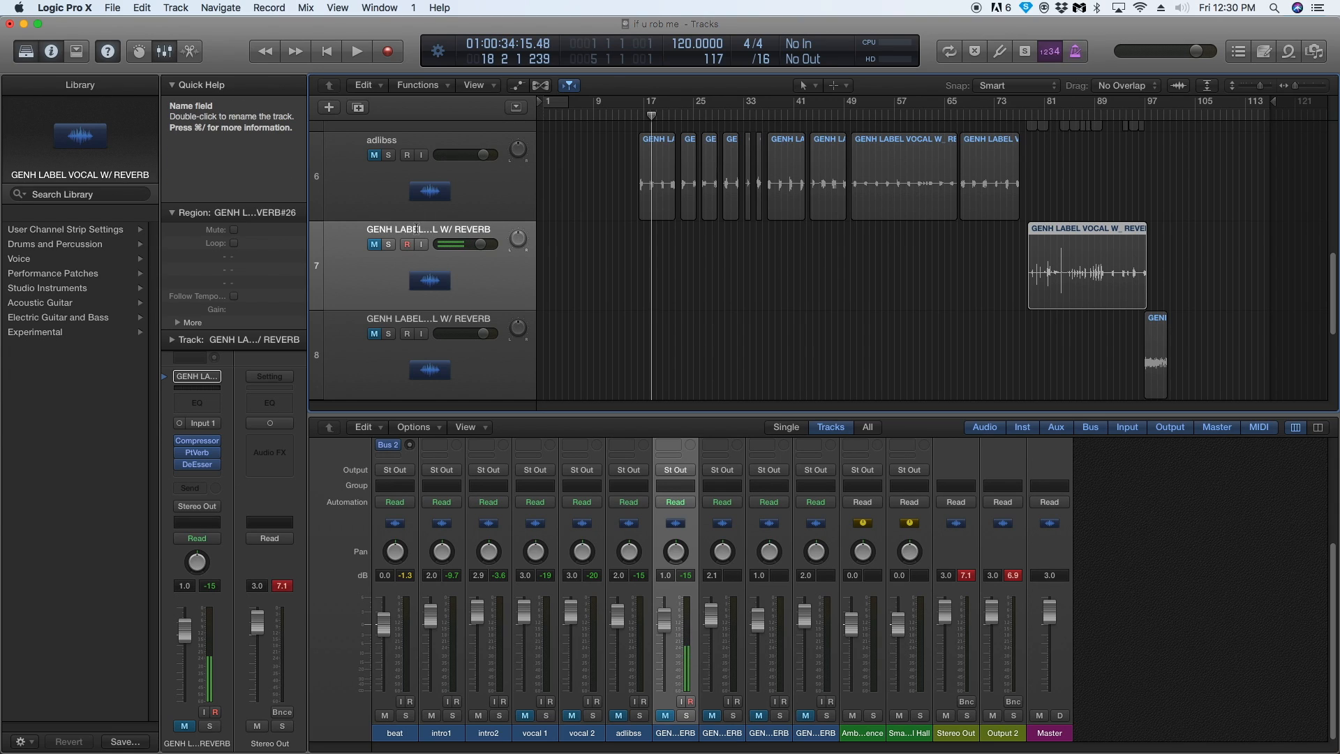
pyautogui.doubleClick(417, 229)
pyautogui.write('adlibs 2.0')
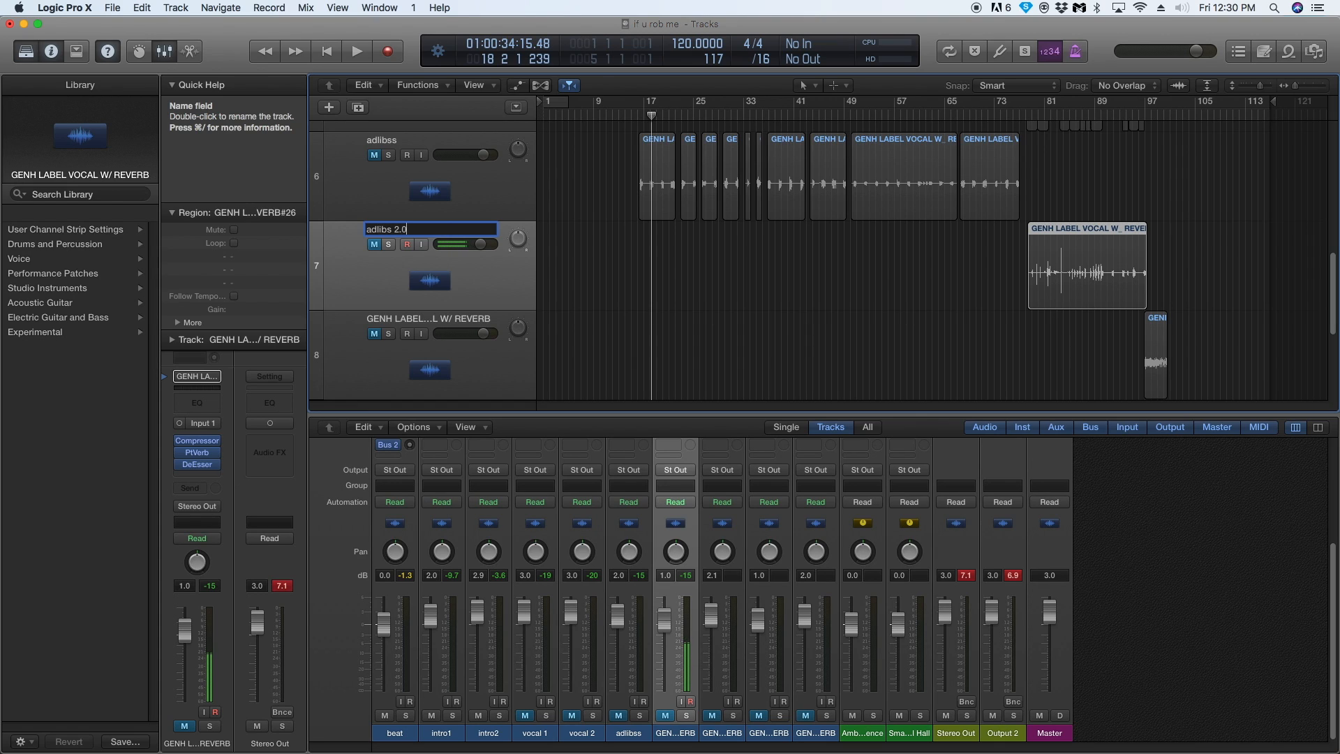
pyautogui.press('Return')
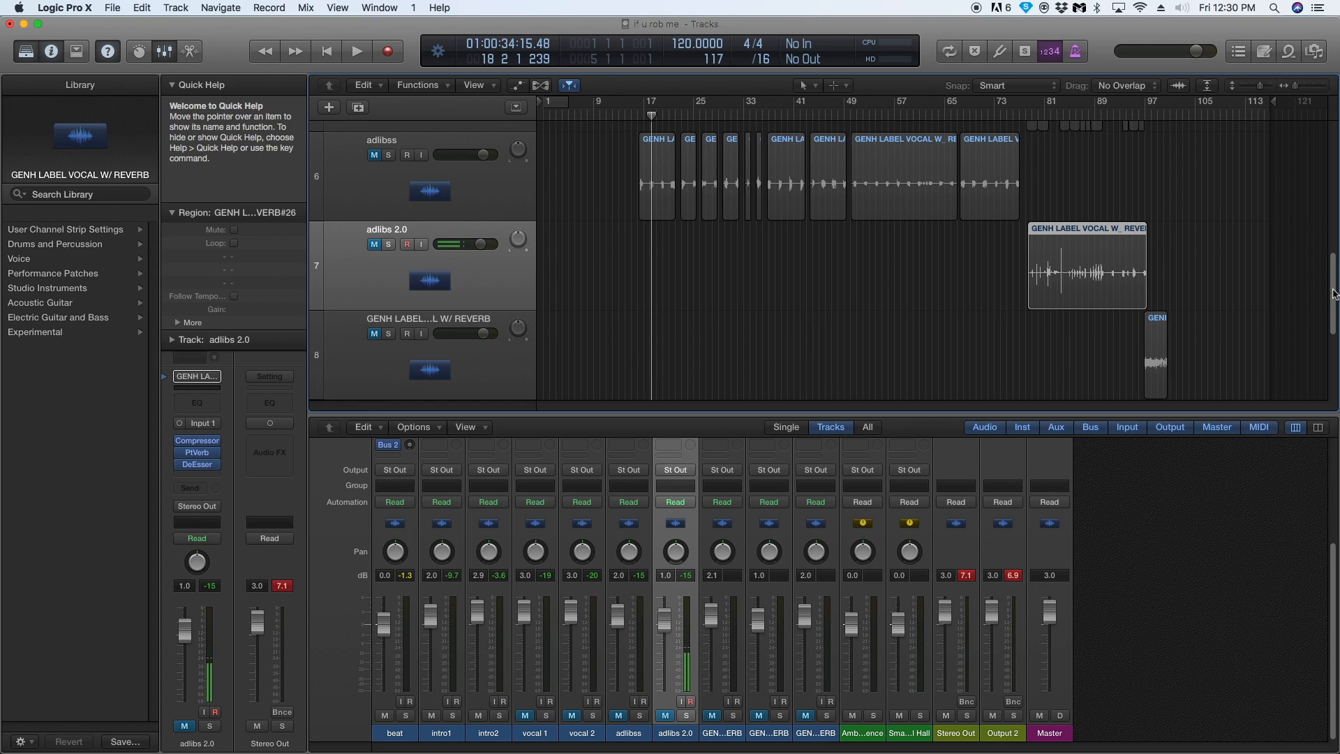
# Select tracks 8, 9 and 10 in turn to review them, and show the Smart Controls in place of the mixer.
pyautogui.scroll(-3, 1333, 293)
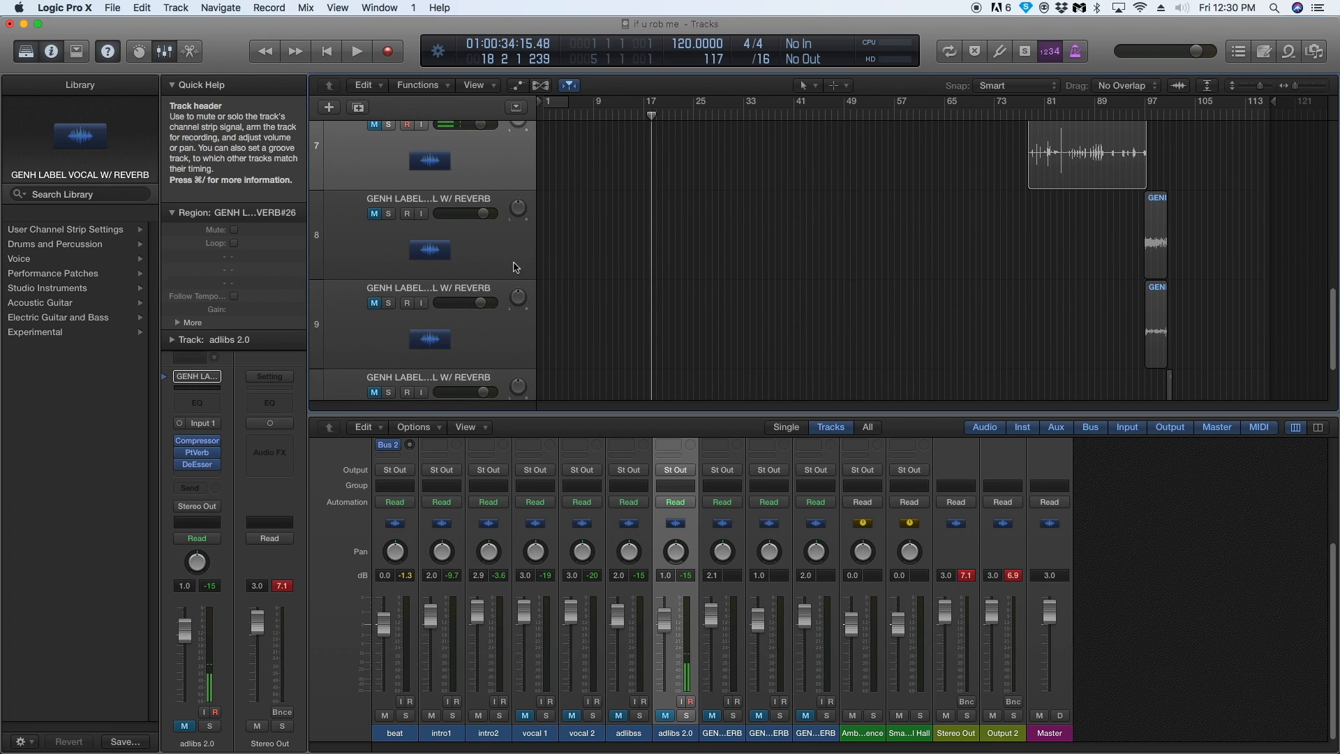
pyautogui.click(480, 245)
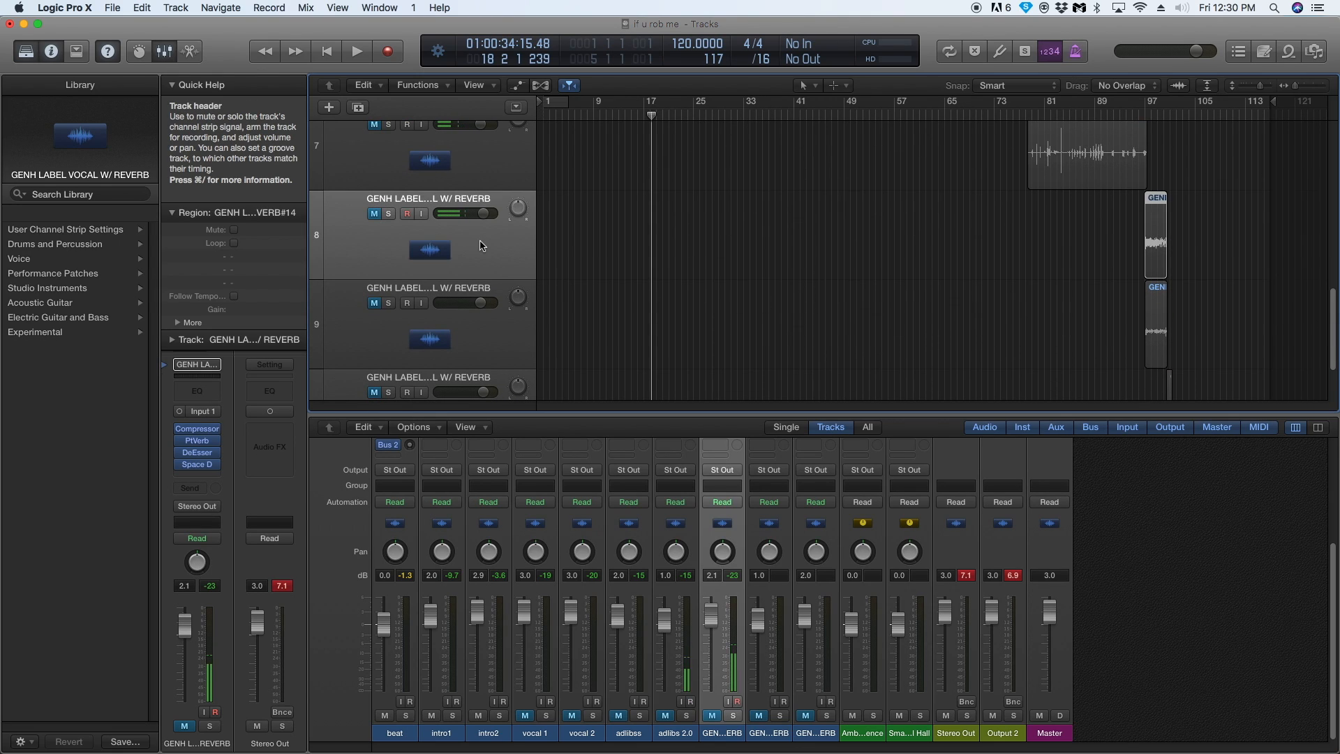
pyautogui.click(479, 329)
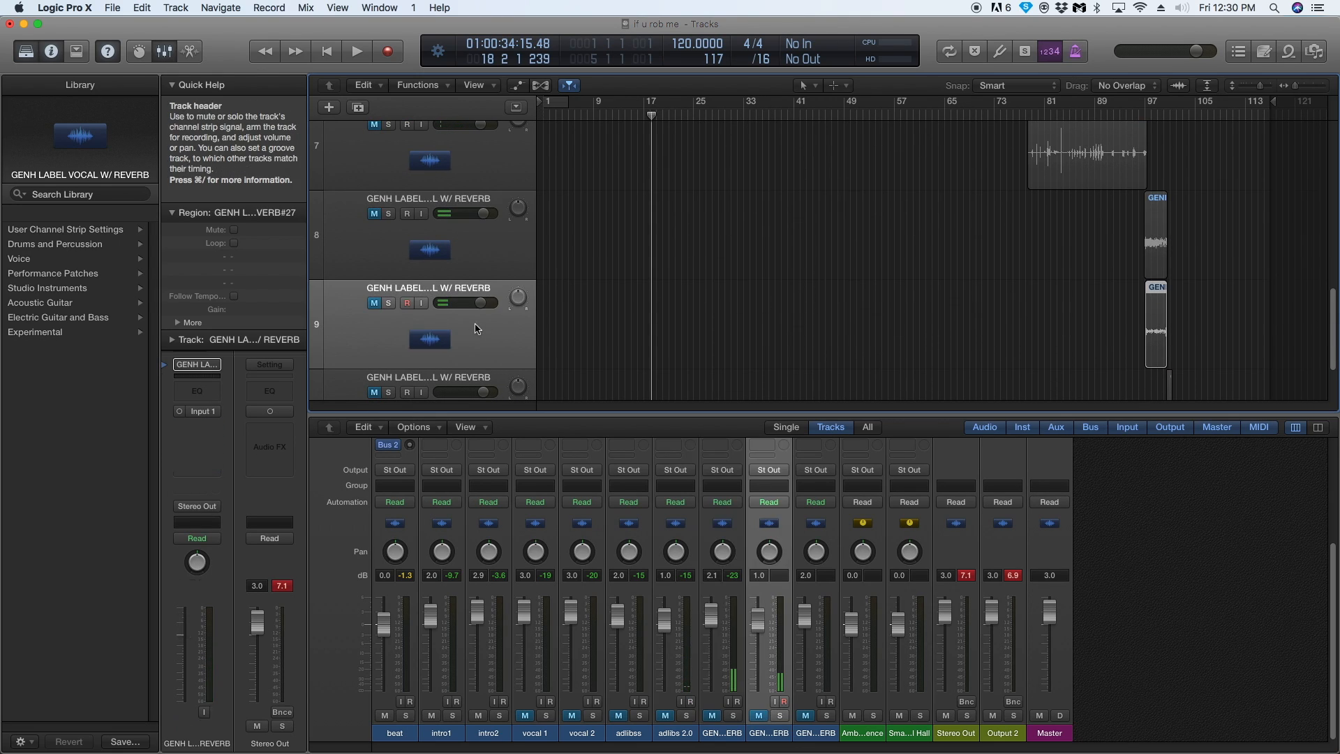
pyautogui.scroll(-1, 1092, 344)
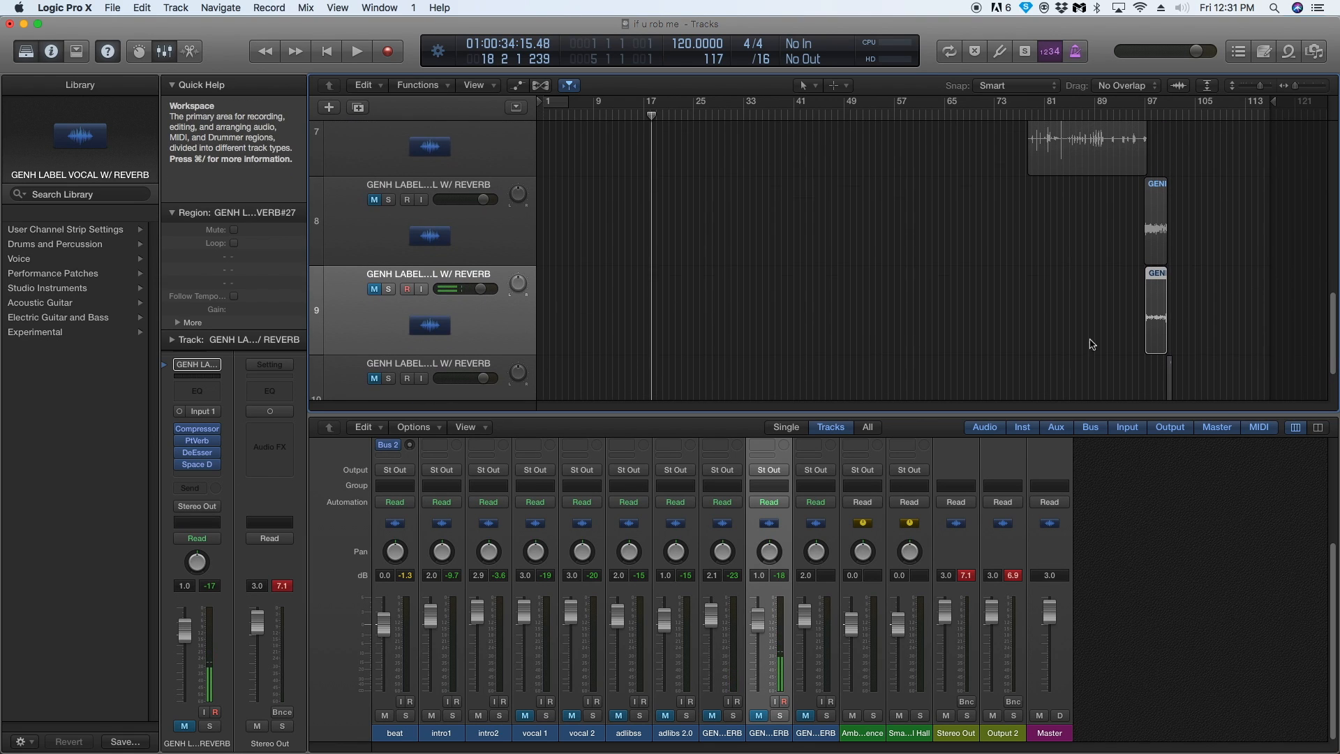
pyautogui.click(424, 366)
pyautogui.press('b')
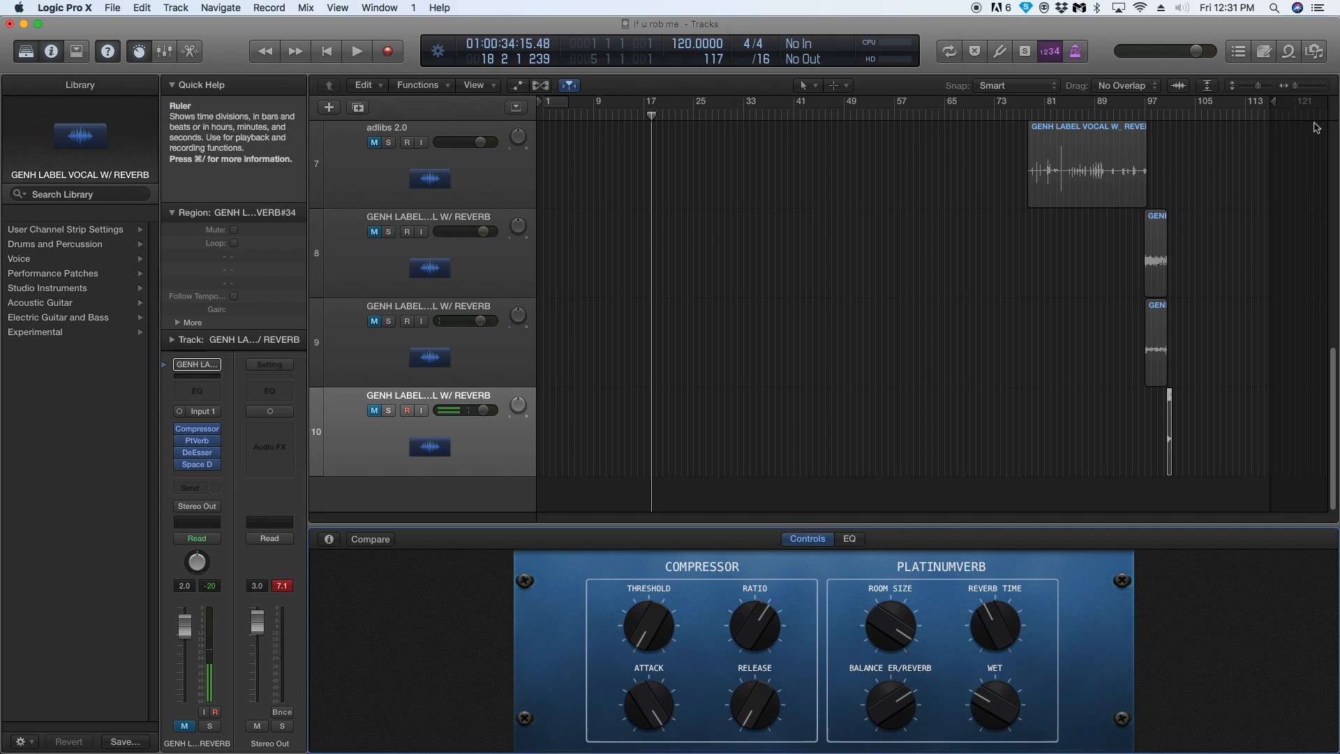
# Unmute tracks 8 and 9 and play the song from bar 97.
pyautogui.click(1145, 114)
pyautogui.click(374, 231)
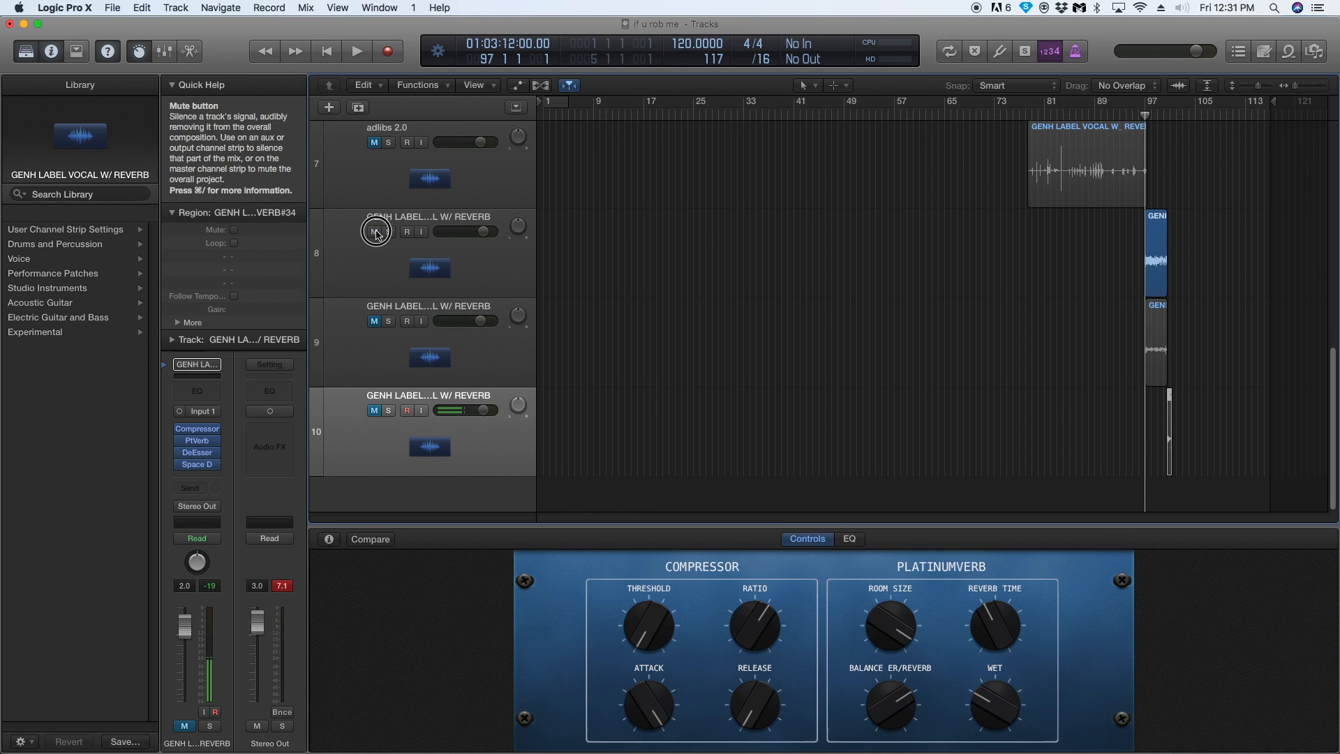
pyautogui.click(375, 320)
pyautogui.press('space')
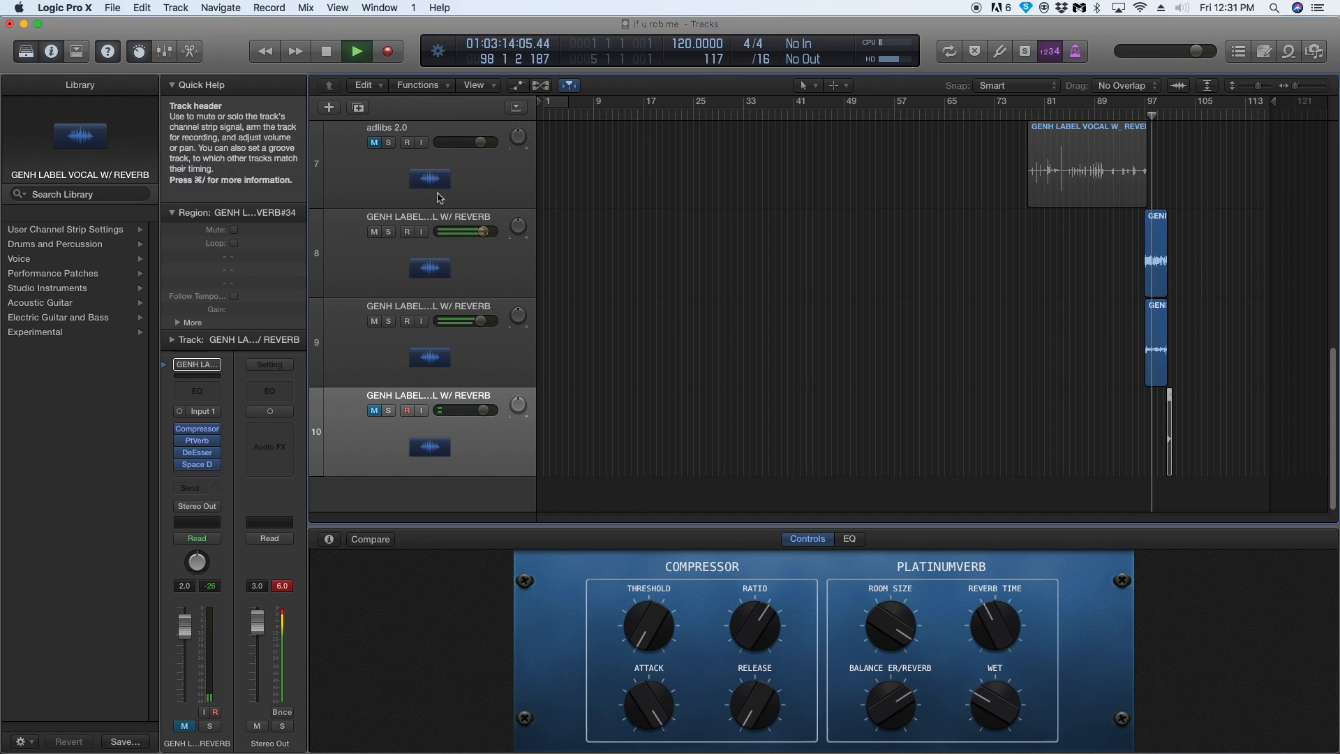
# Rename track 8 as "you cant hang outro".
pyautogui.doubleClick(404, 217)
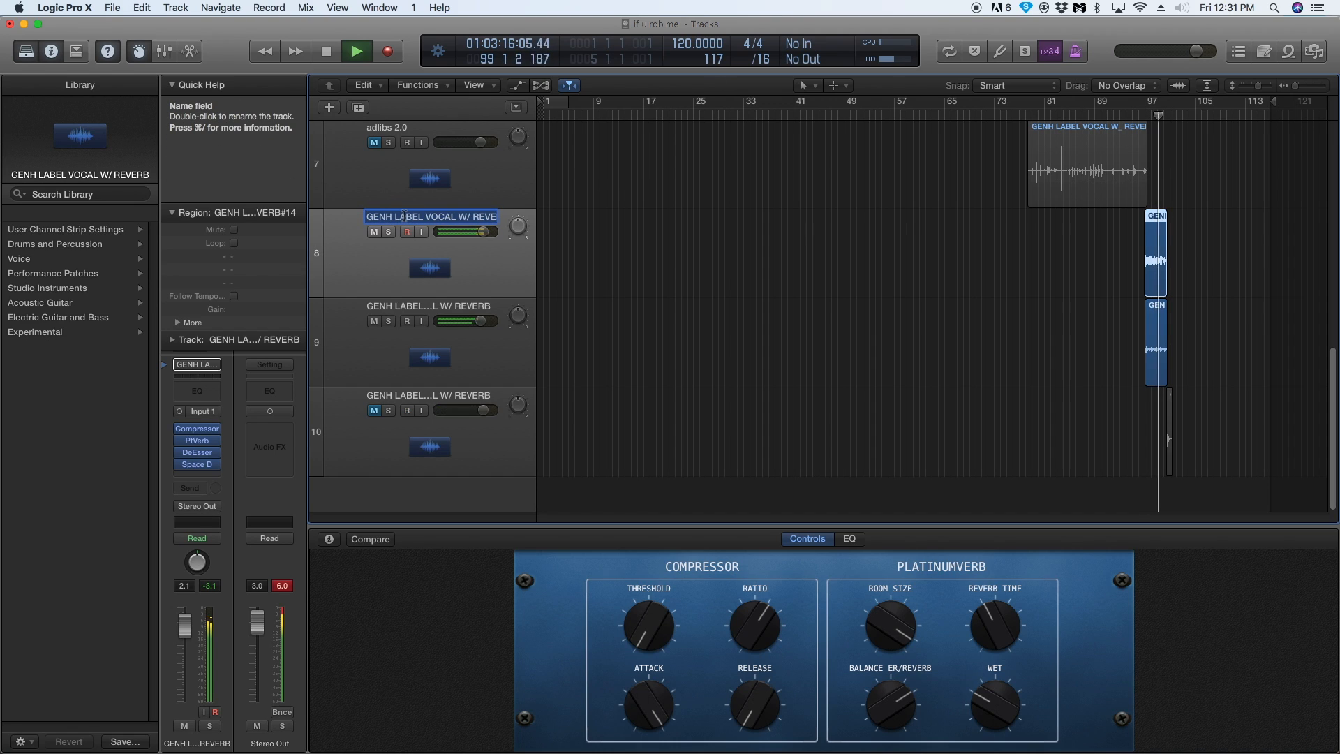
pyautogui.write('you cant')
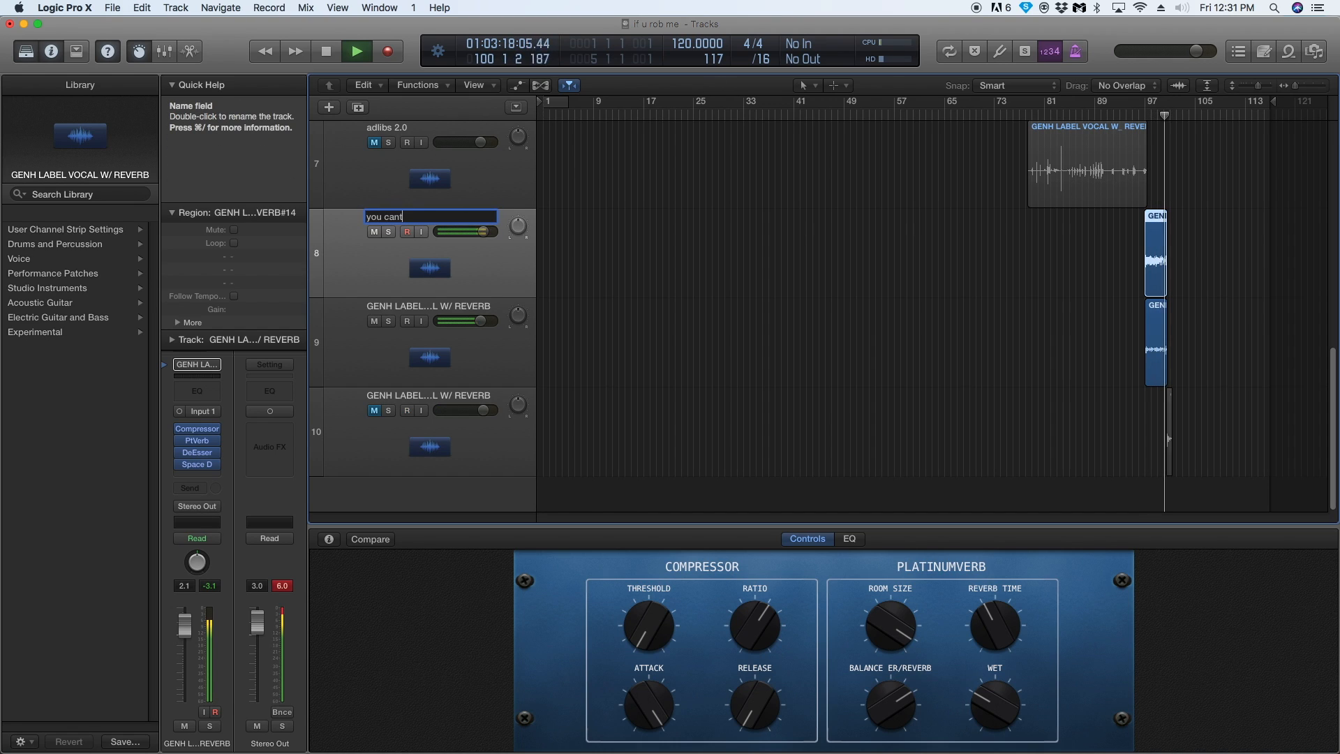
pyautogui.write(' hang outro')
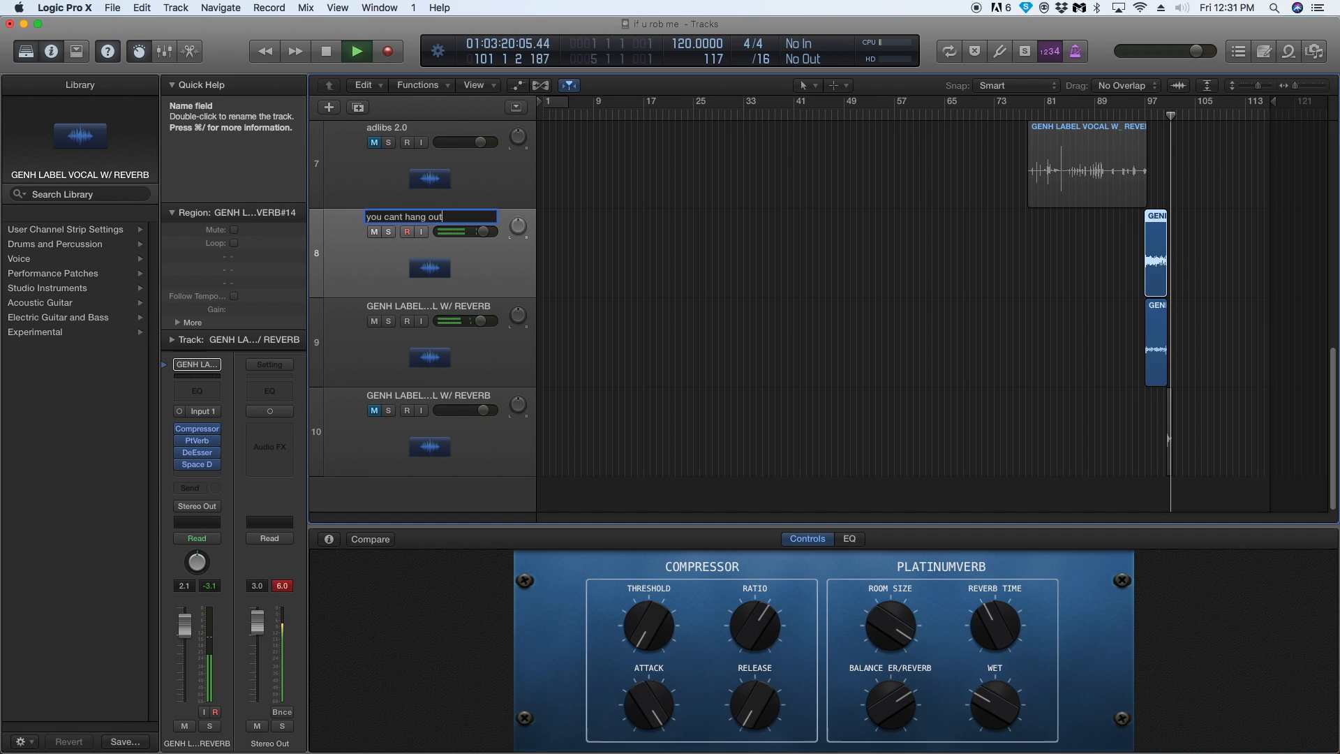
pyautogui.press('Return')
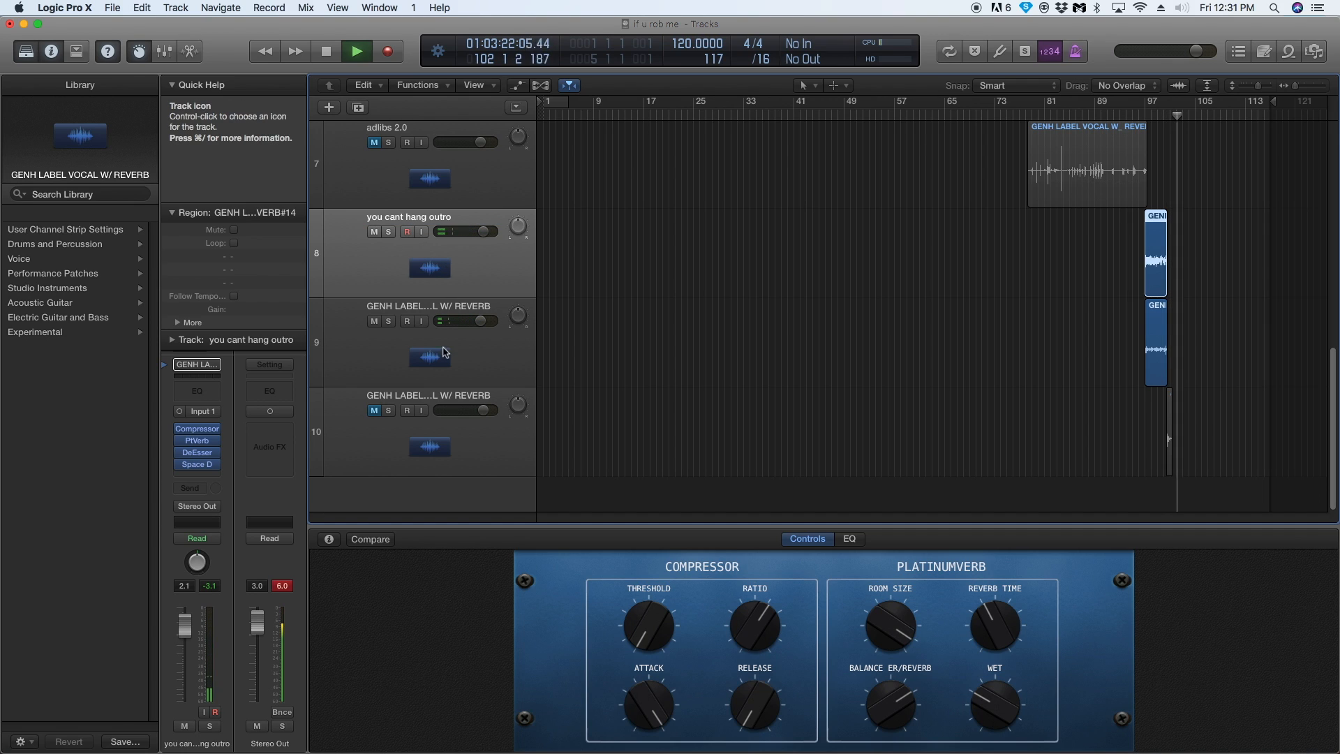
# Rename track 9 as "ycho2" and stop playback.
pyautogui.doubleClick(422, 306)
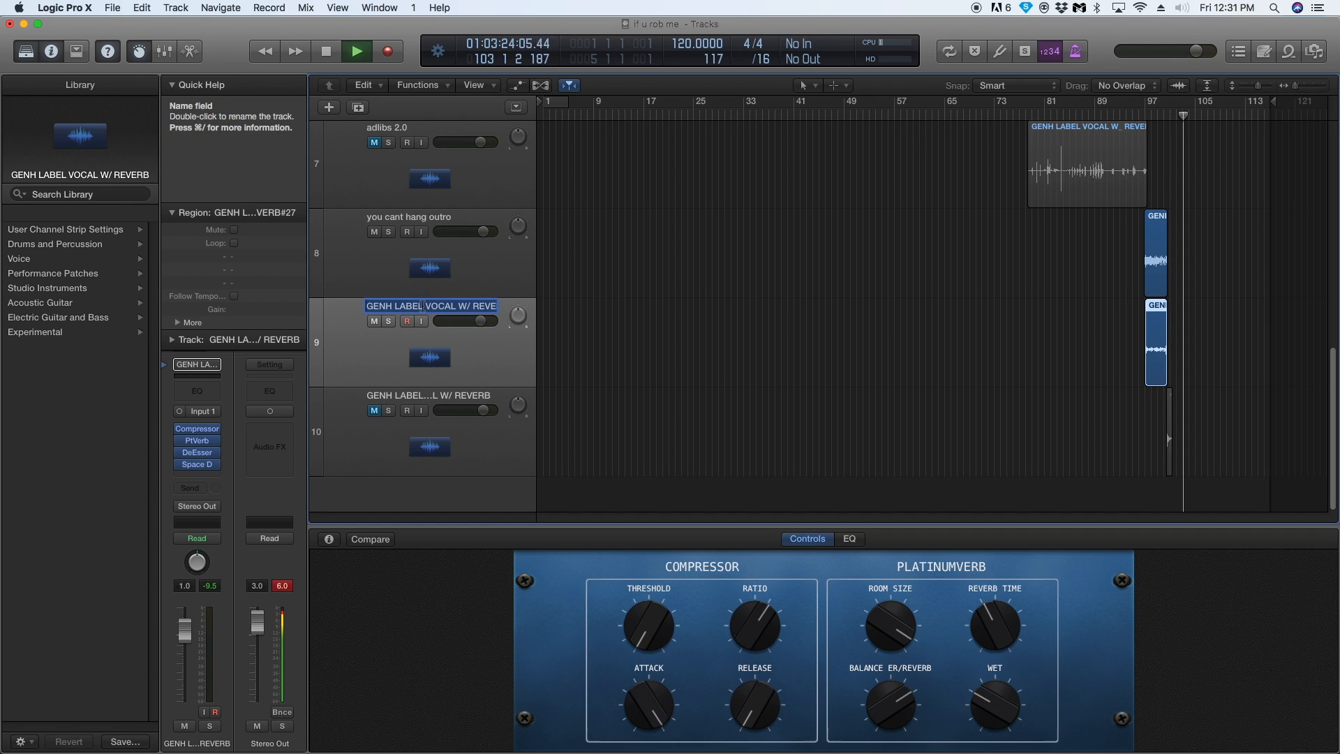
pyautogui.write('ycho2')
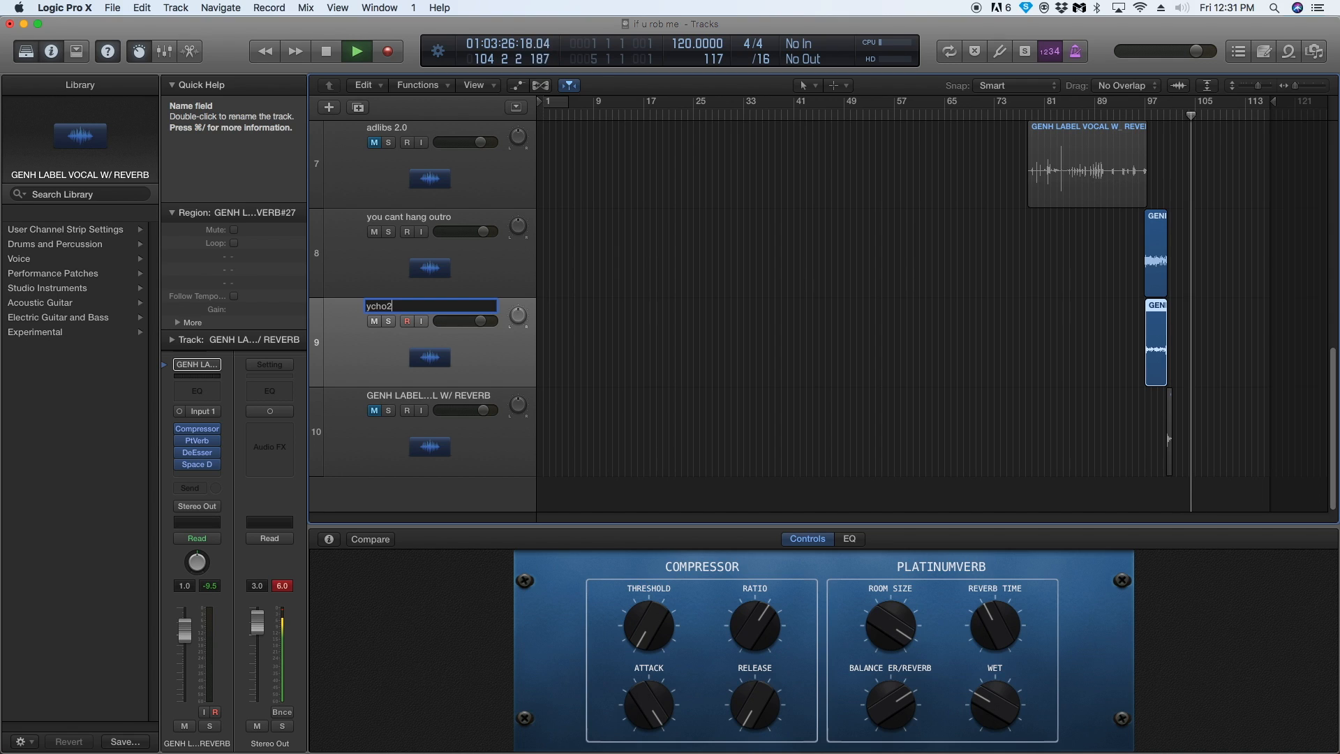
pyautogui.press('Return')
pyautogui.press('space')
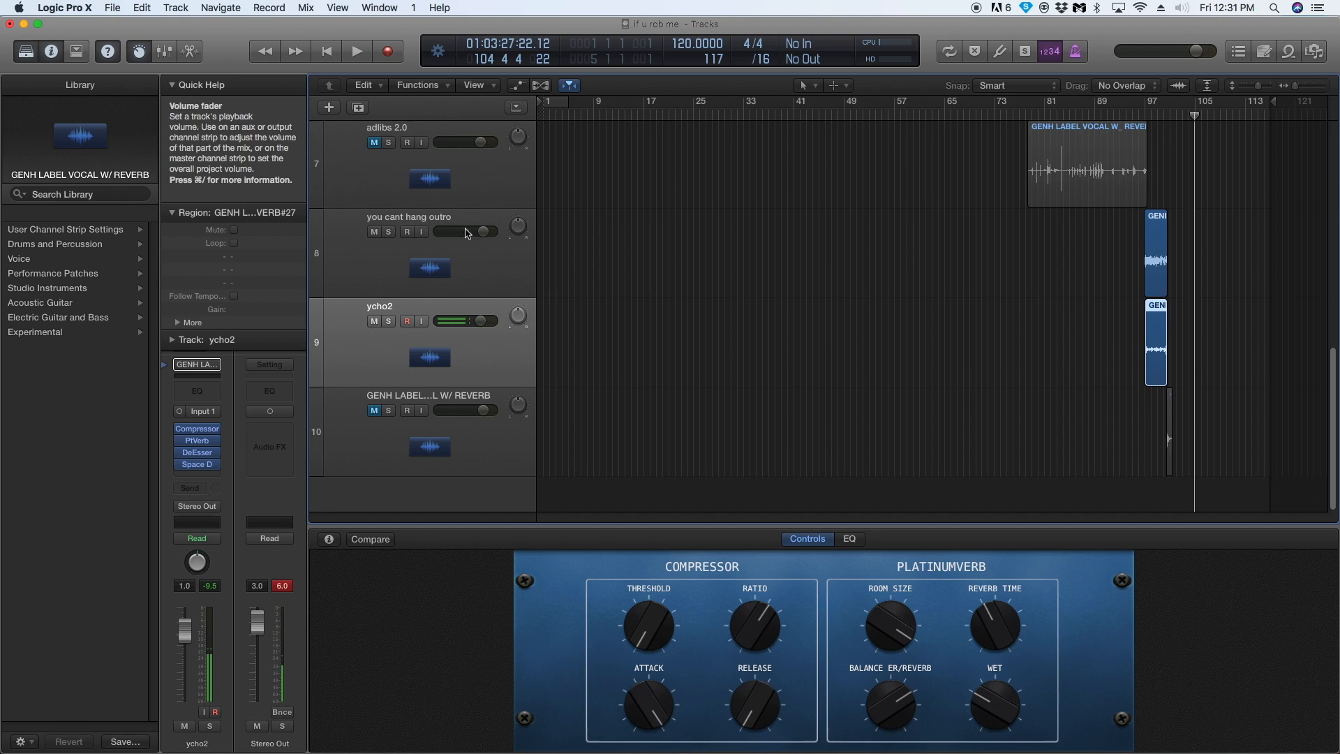
# Rename track 10 as "nigga out" and unmute it, leaving its region deselected.
pyautogui.doubleClick(427, 395)
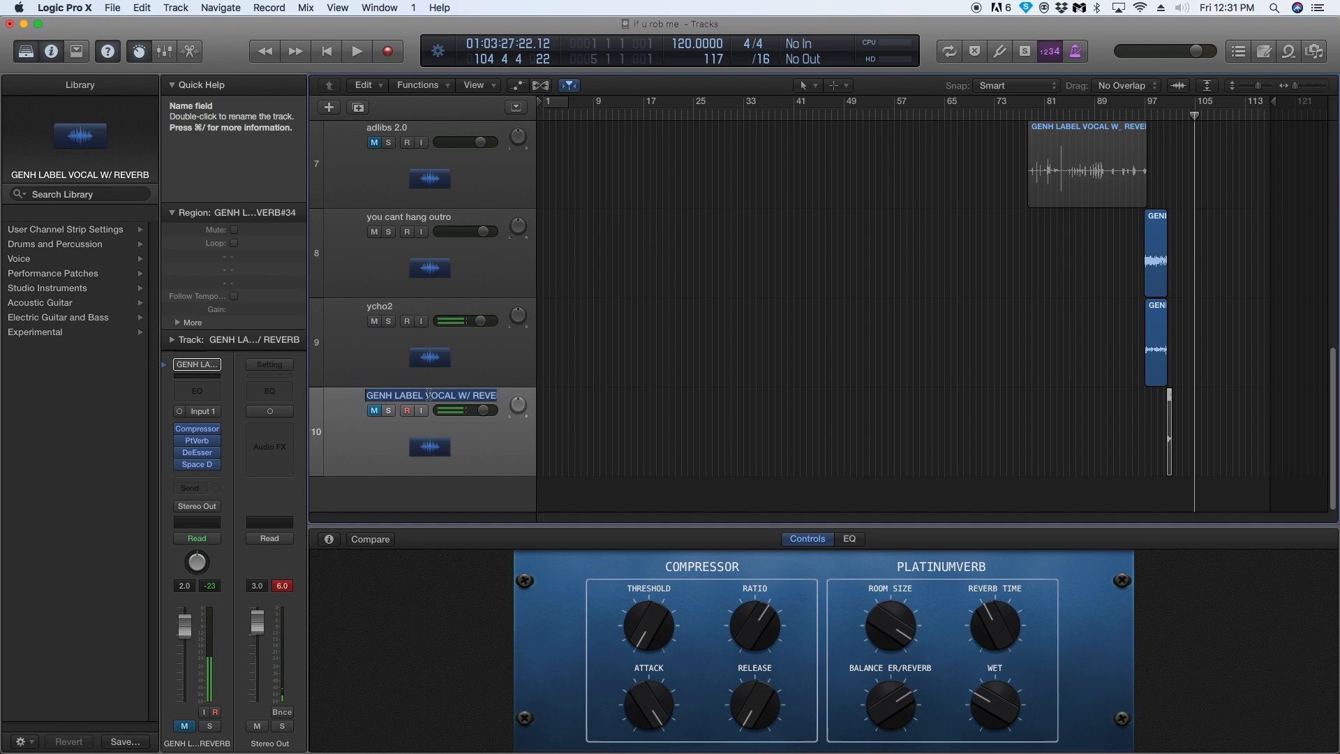
pyautogui.write('nigga out')
pyautogui.press('Return')
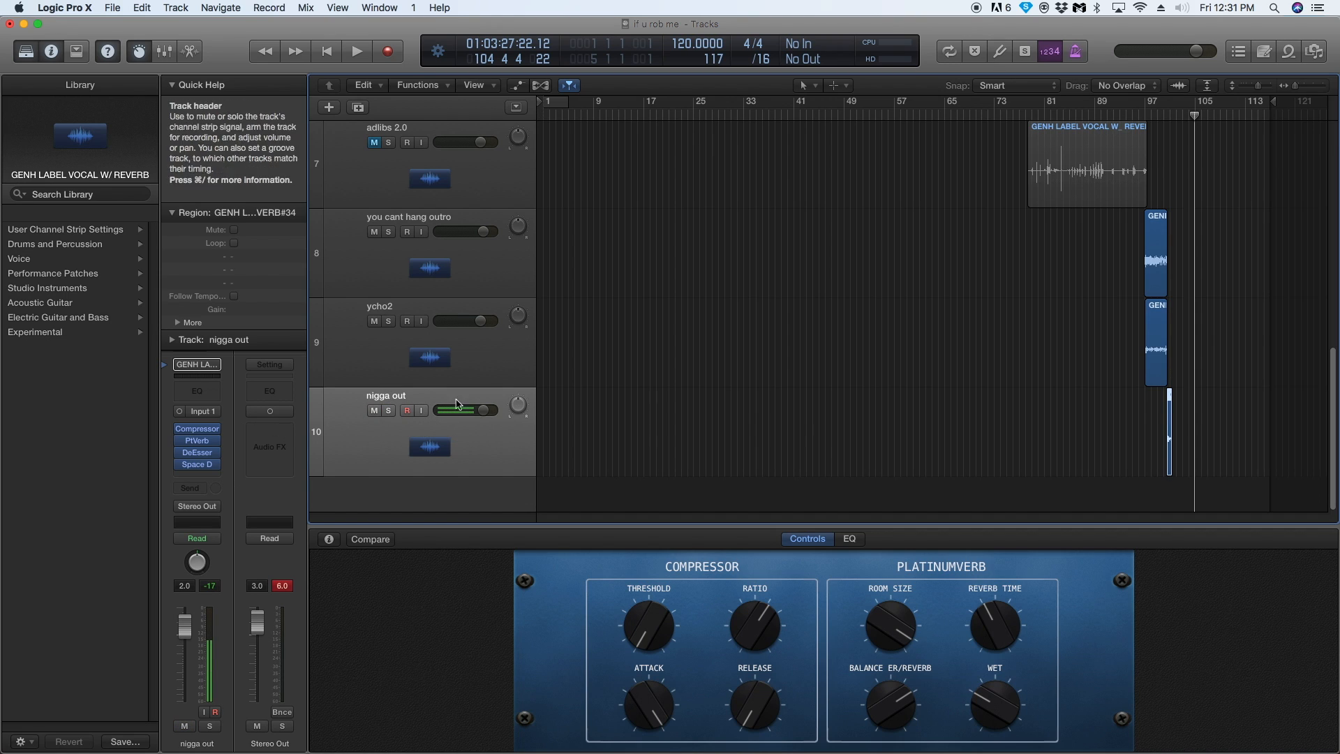
pyautogui.click(1097, 420)
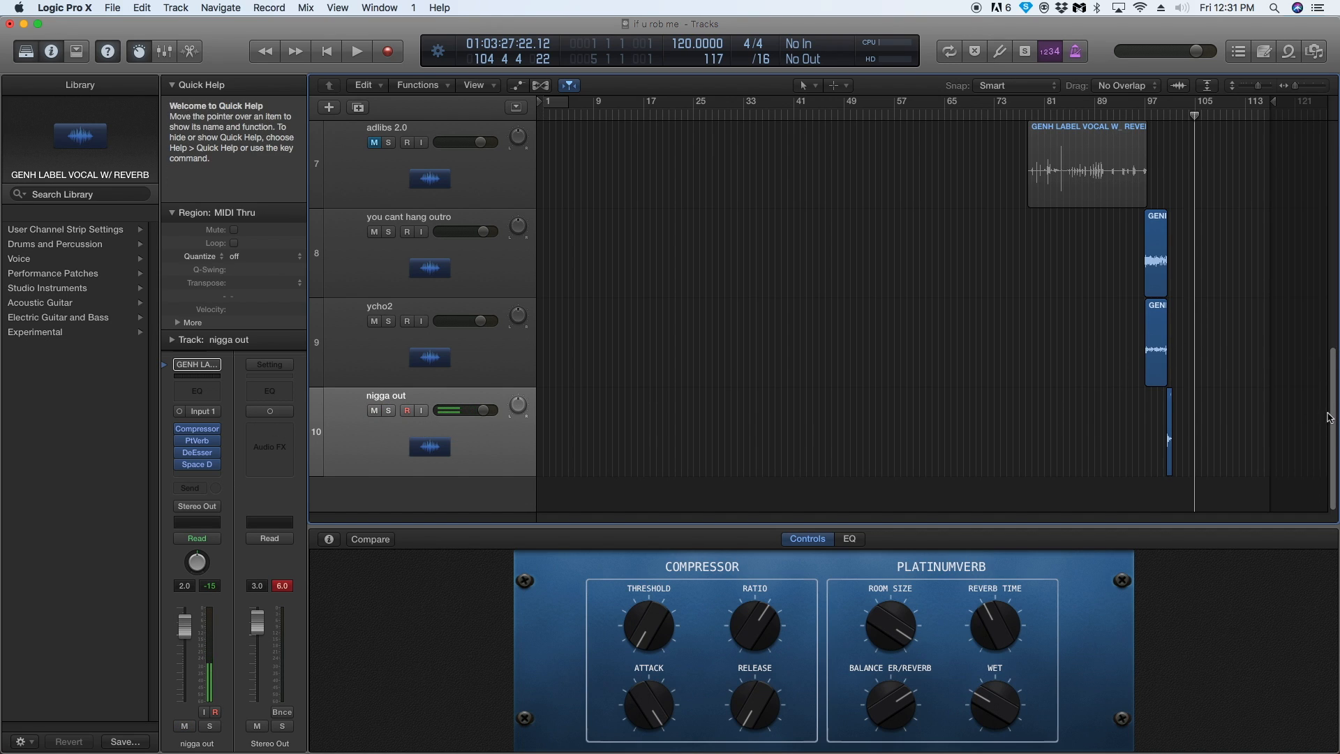
# Unmute the adlibs 2.0, adlibss, vocal 2 and vocal 1 tracks.
pyautogui.scroll(5, 1328, 417)
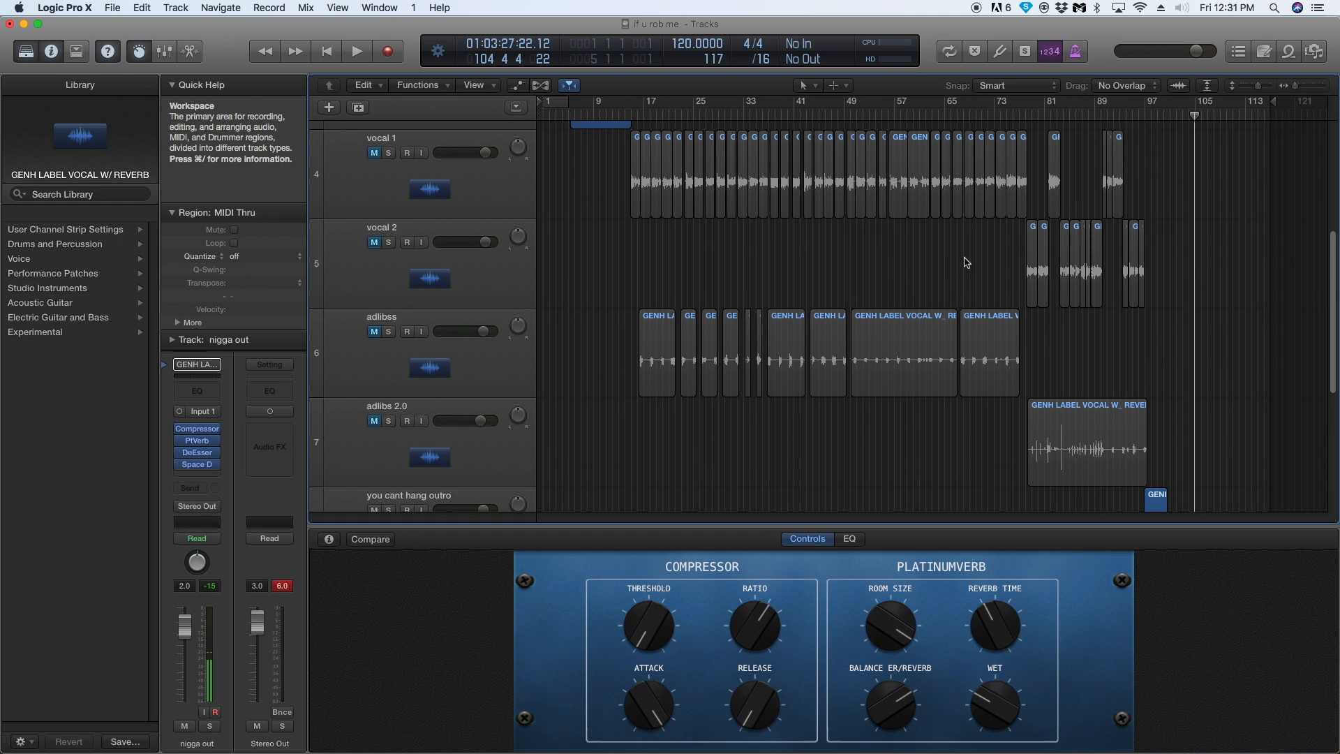
pyautogui.click(375, 421)
pyautogui.click(374, 331)
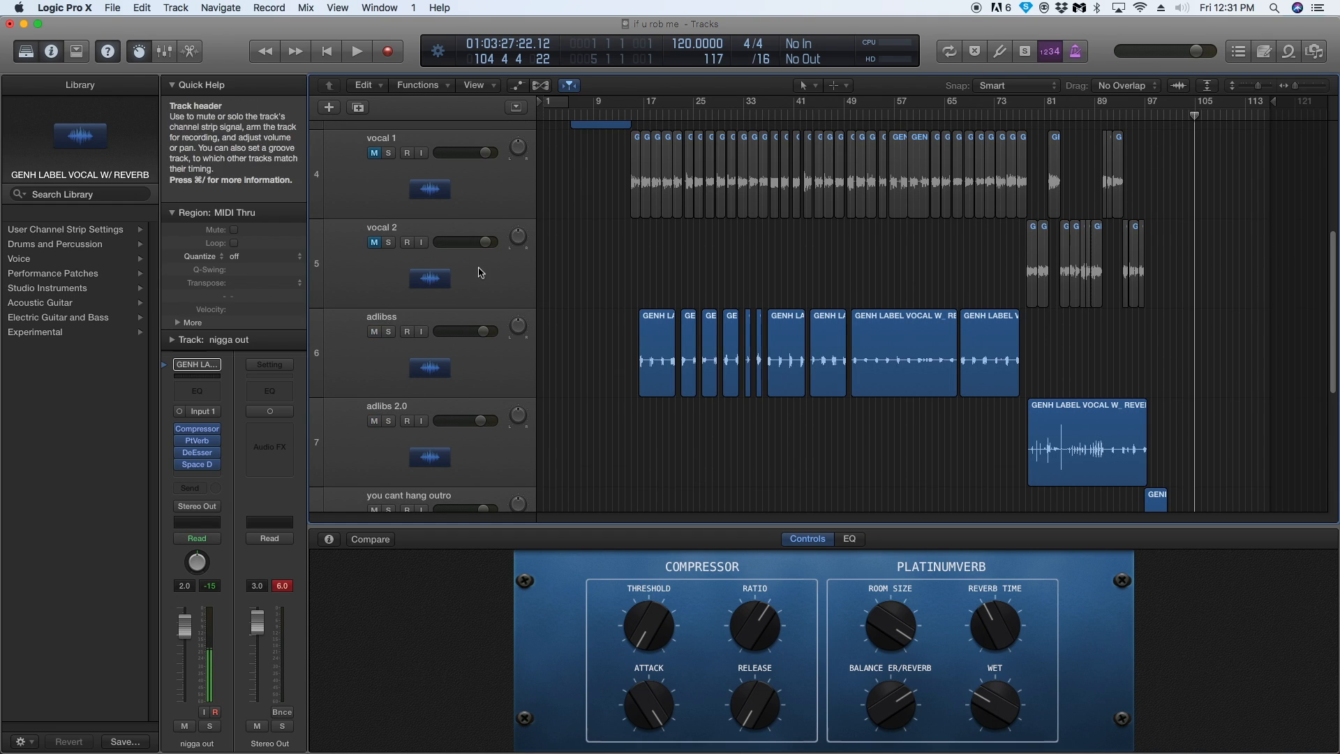
pyautogui.click(374, 242)
pyautogui.click(374, 153)
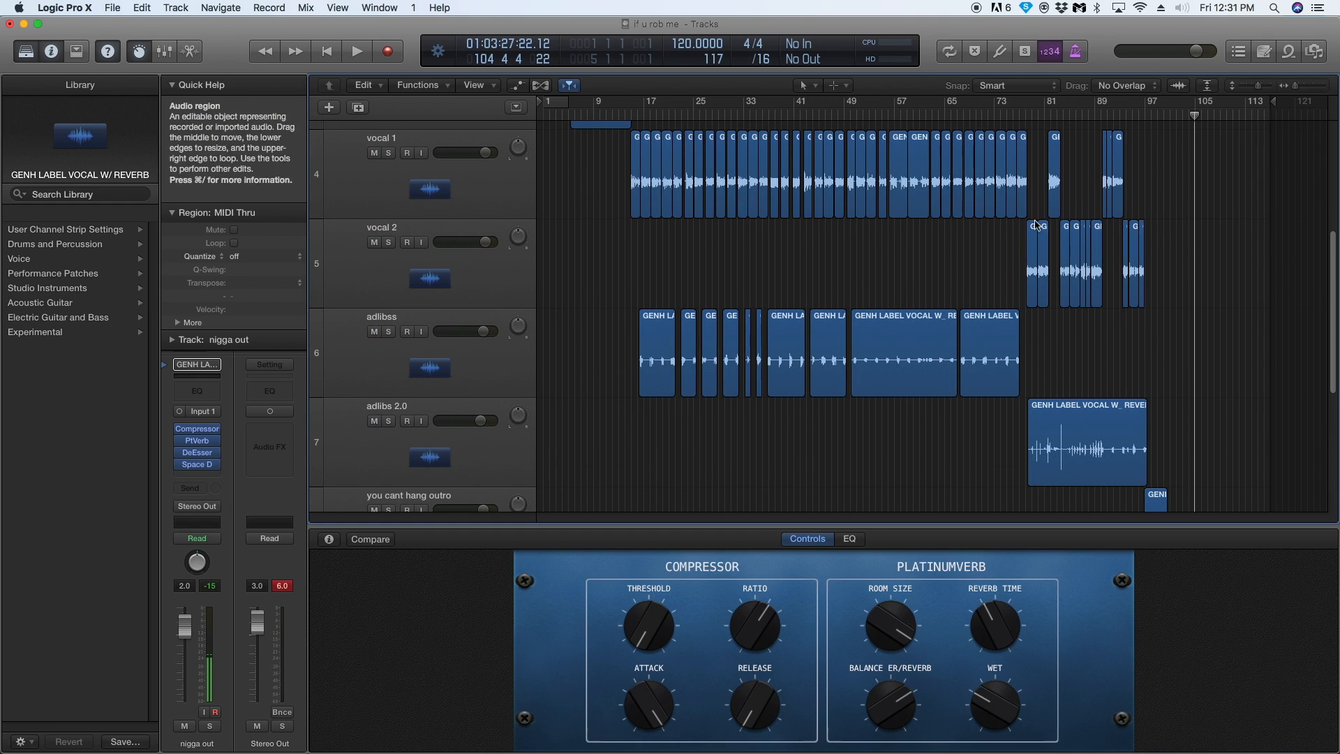
# Reduce the vertical zoom of the arrangement to fit the beat and vocal tracks in one view.
pyautogui.moveTo(1258, 86); pyautogui.dragTo(1252, 86)
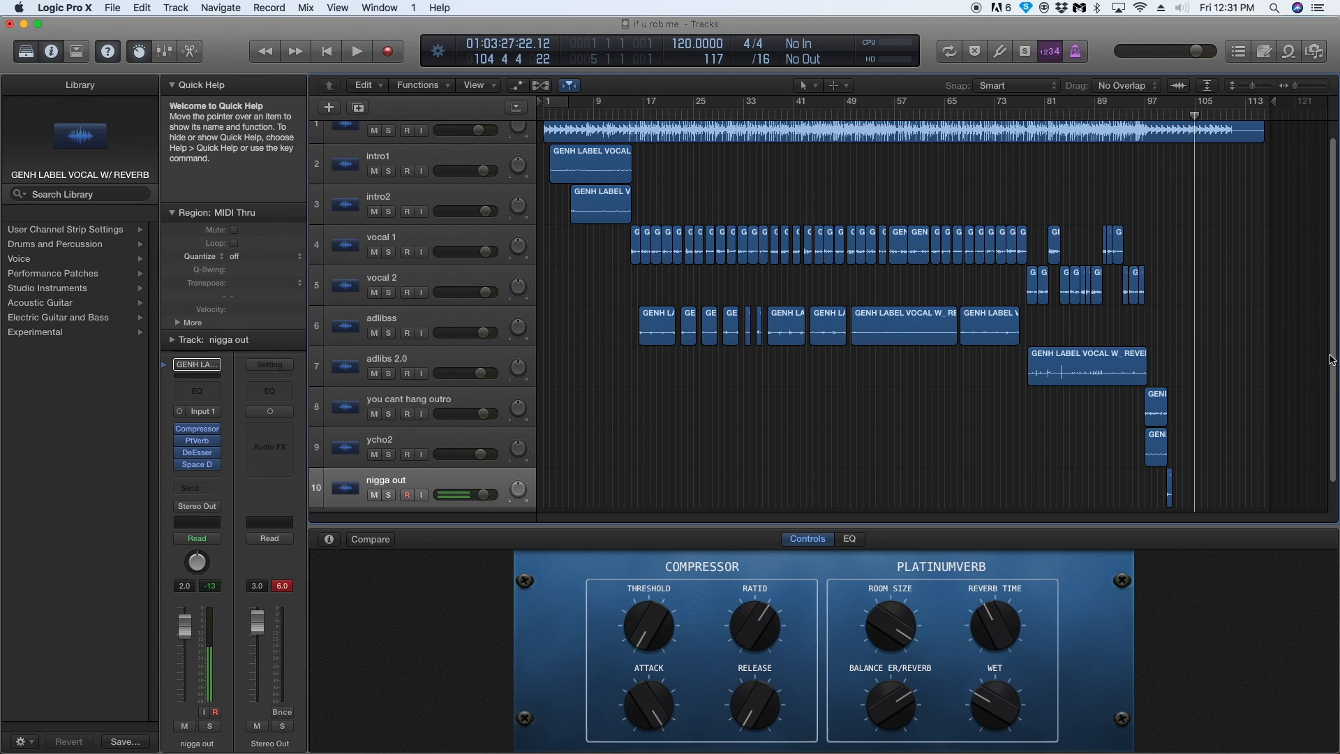
pyautogui.moveTo(1336, 339); pyautogui.dragTo(1332, 409)
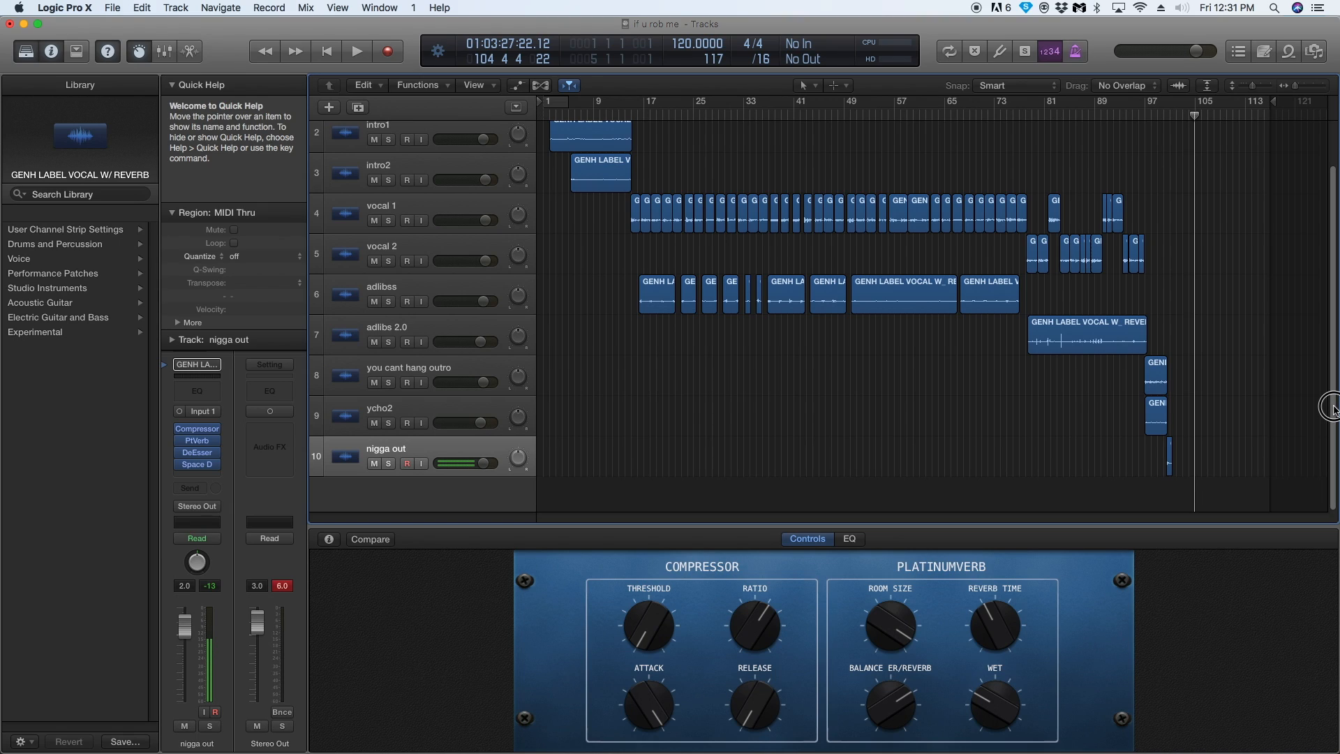
pyautogui.moveTo(1334, 408); pyautogui.dragTo(1332, 253)
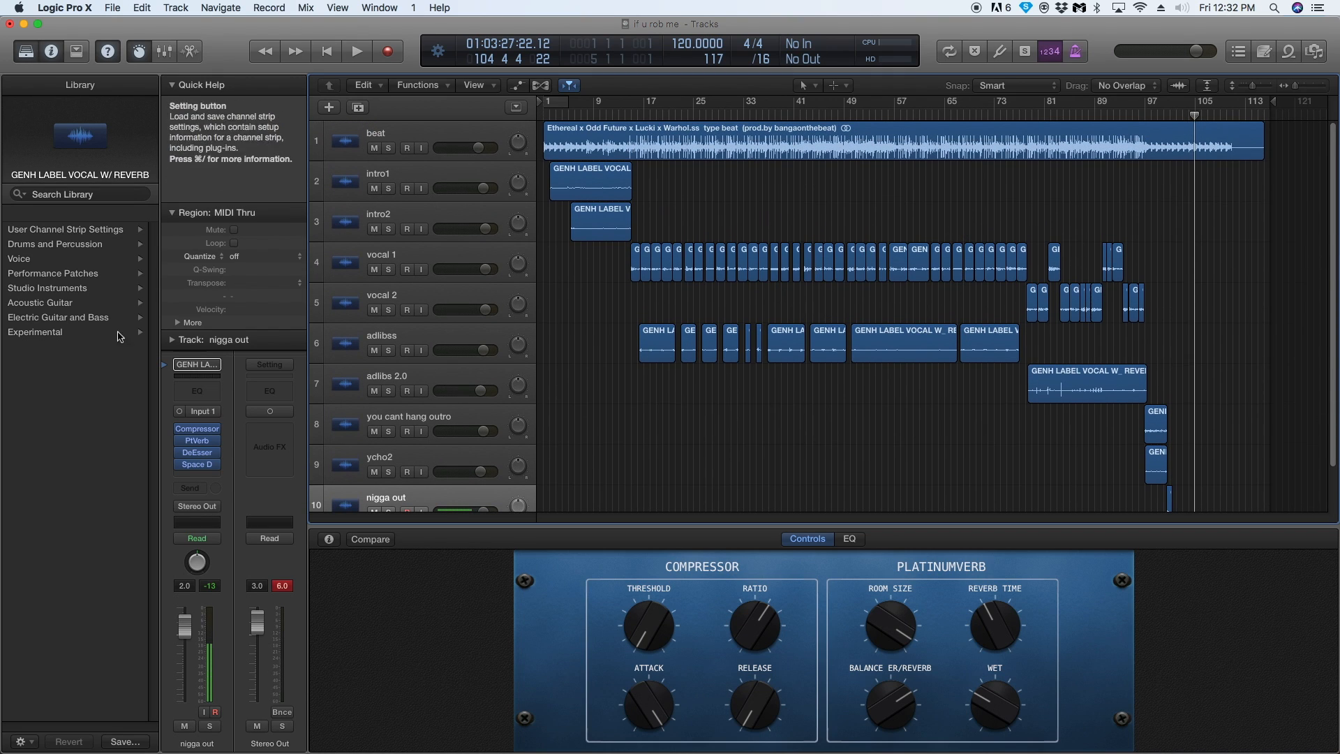
# Open the intro1 track's Compressor, review its ratio, knee, attack, release, limiter threshold, make-up, input and output gain settings, and close it.
pyautogui.click(446, 181)
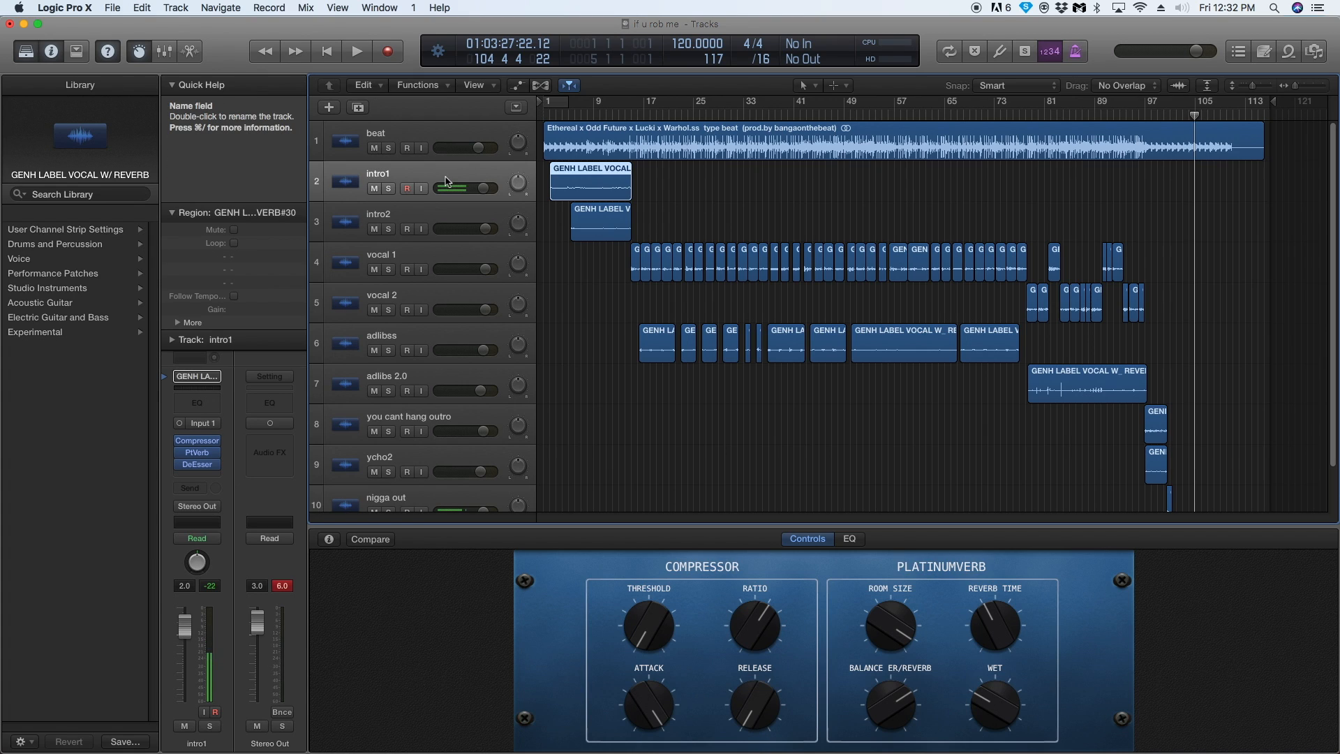
pyautogui.click(194, 442)
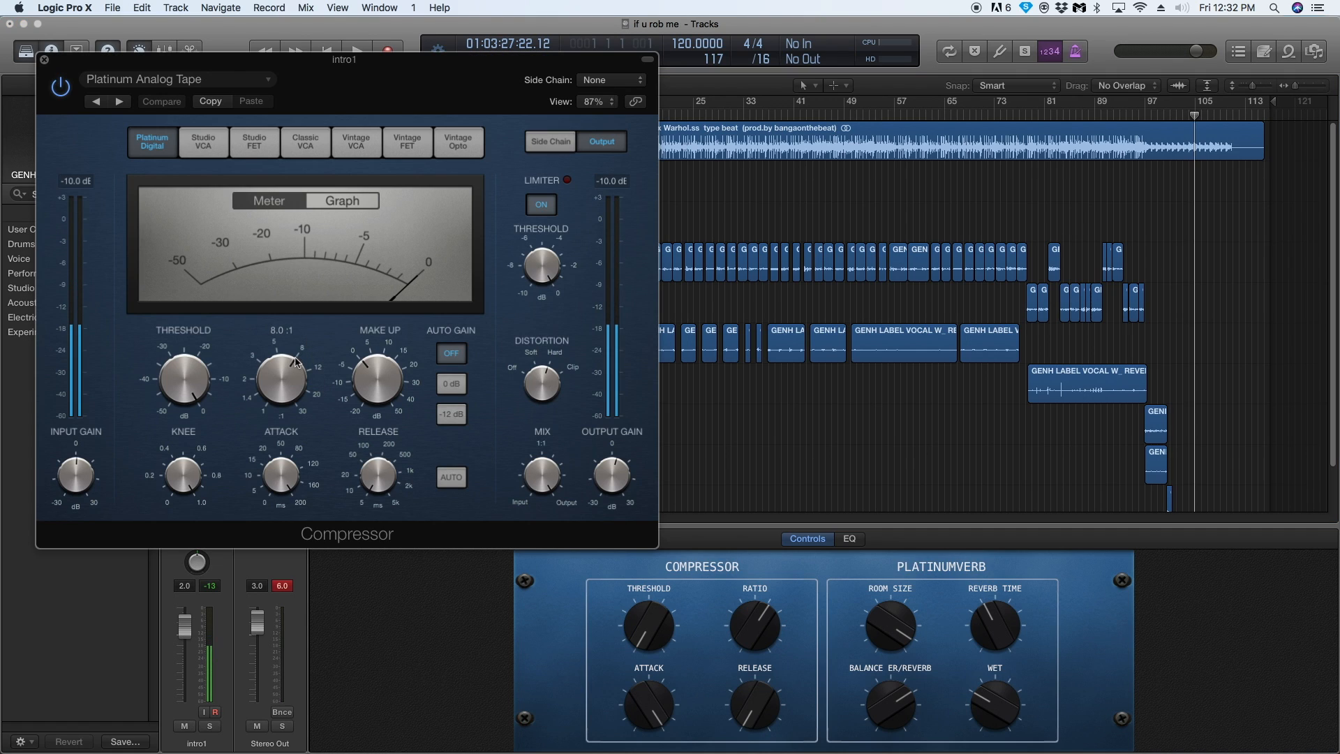
pyautogui.moveTo(184, 483)
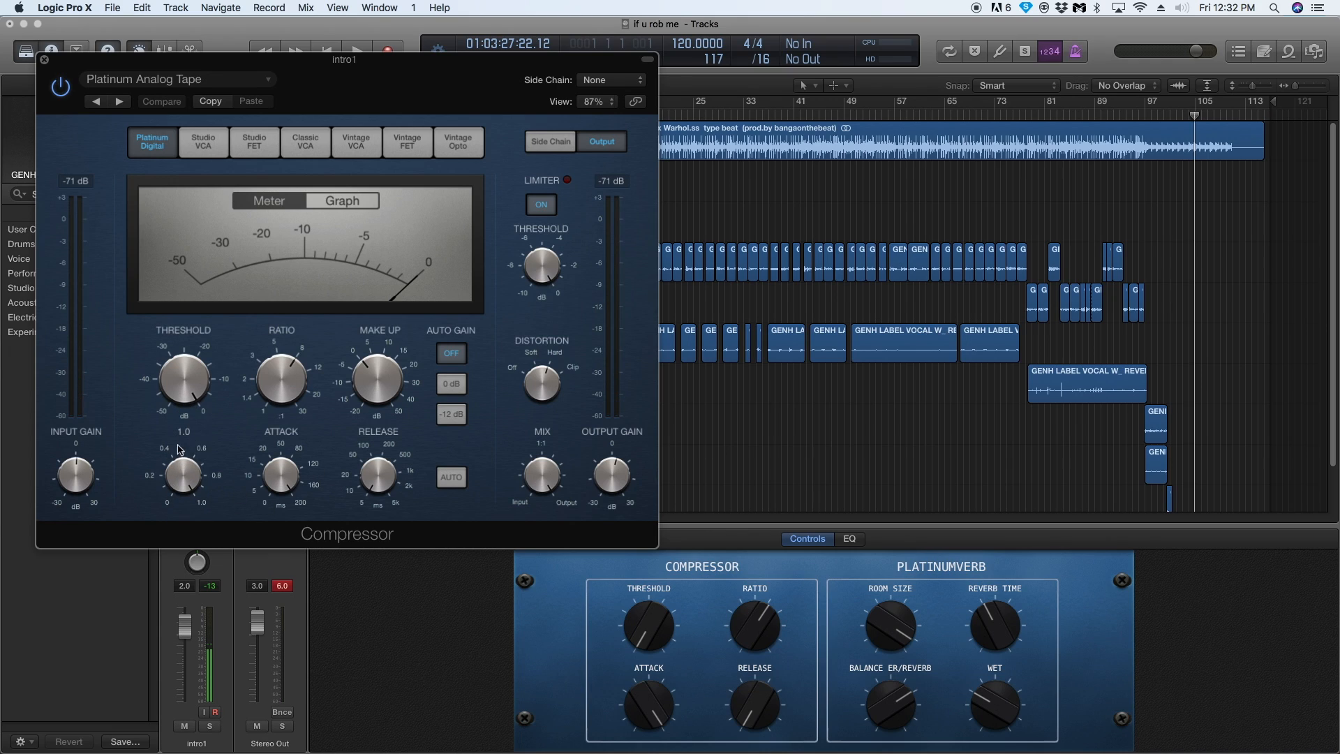
pyautogui.moveTo(283, 455)
pyautogui.moveTo(399, 464)
pyautogui.moveTo(532, 281)
pyautogui.moveTo(607, 469)
pyautogui.moveTo(83, 472)
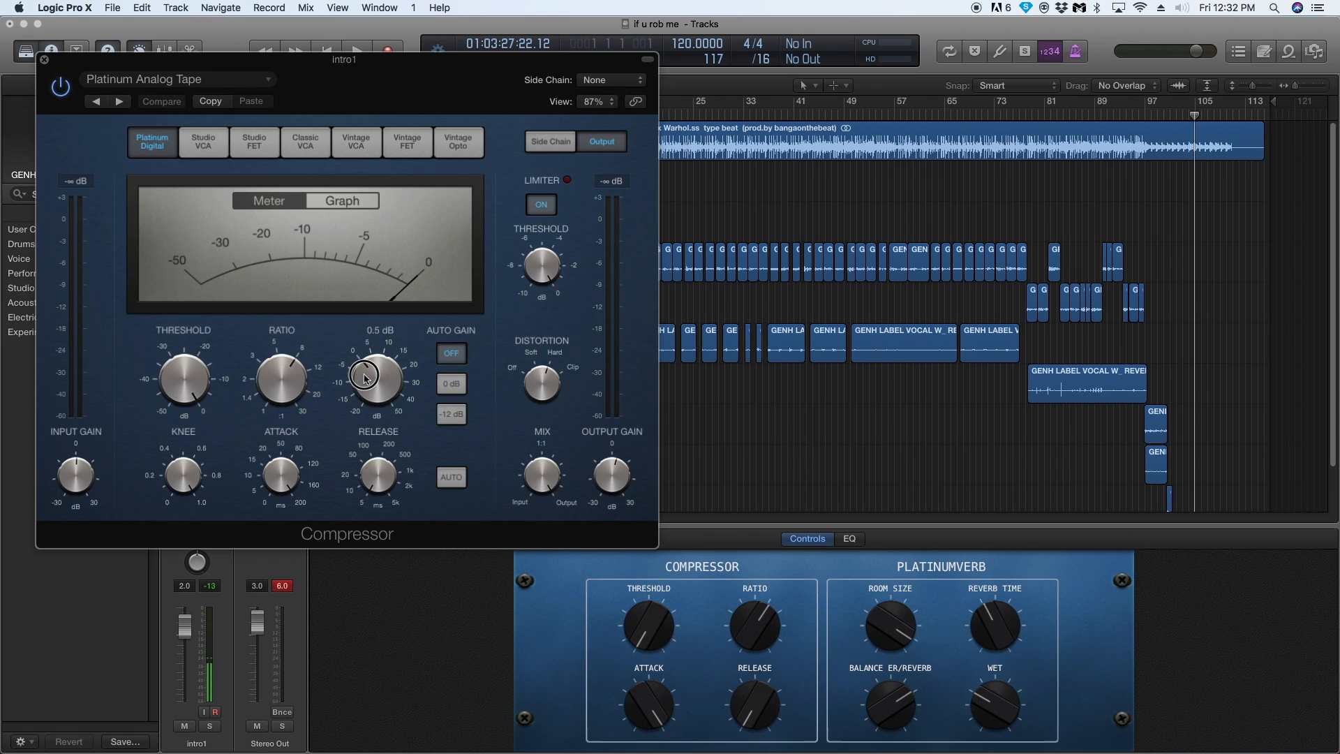
pyautogui.click(43, 60)
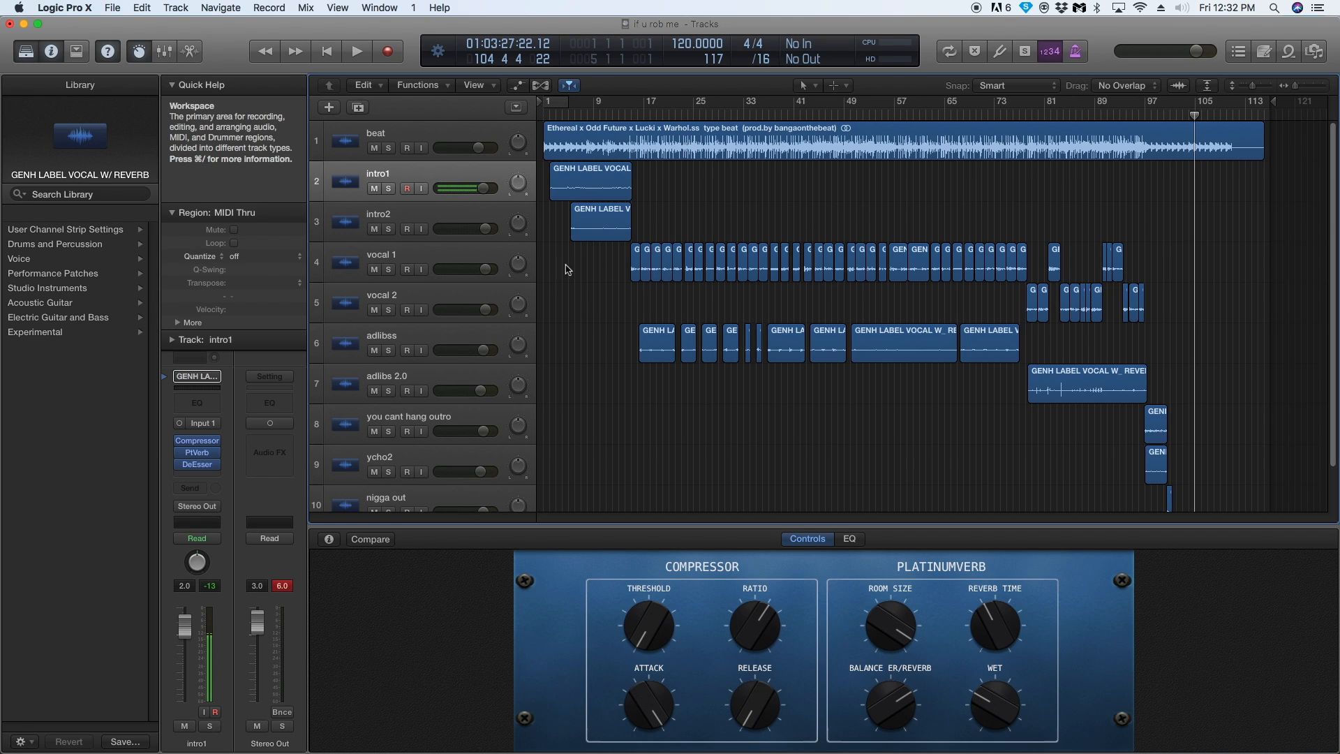
# Open the Compressor on the vocal 1 track, review its settings including distortion, and close it.
pyautogui.click(463, 255)
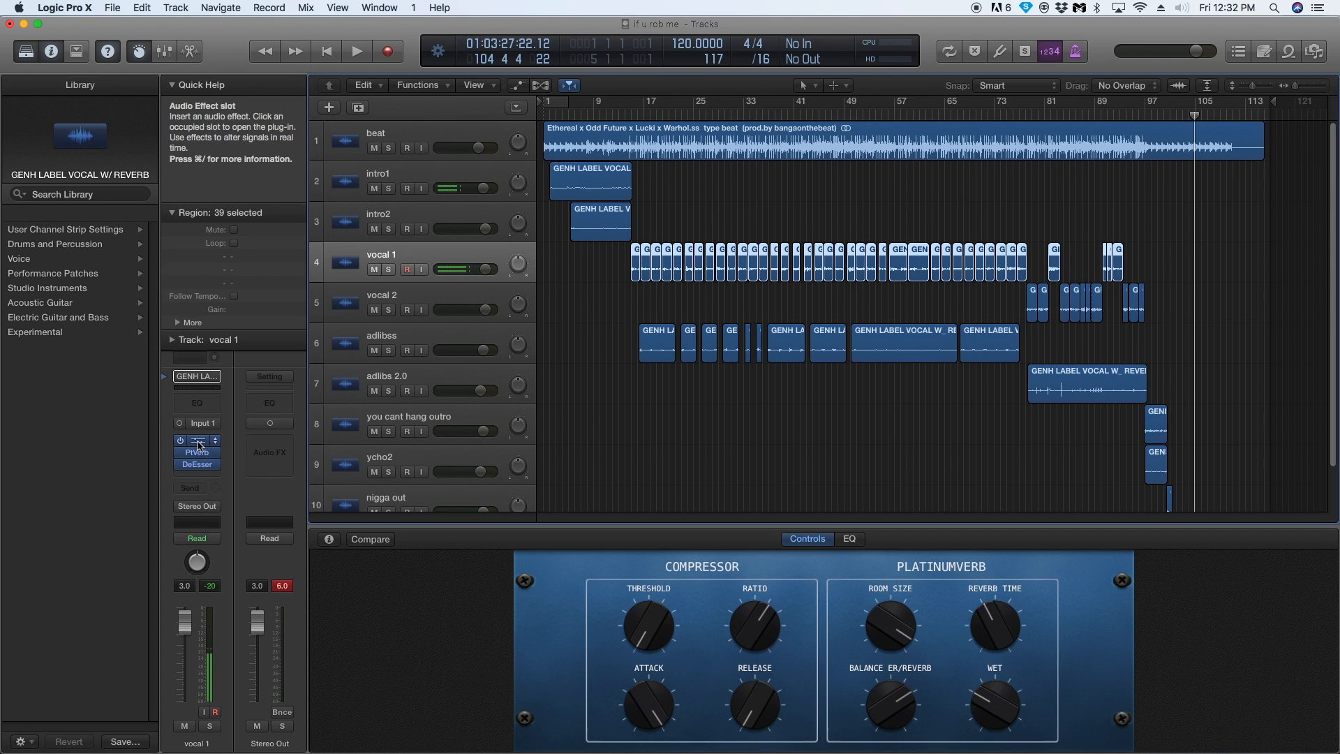
pyautogui.click(197, 441)
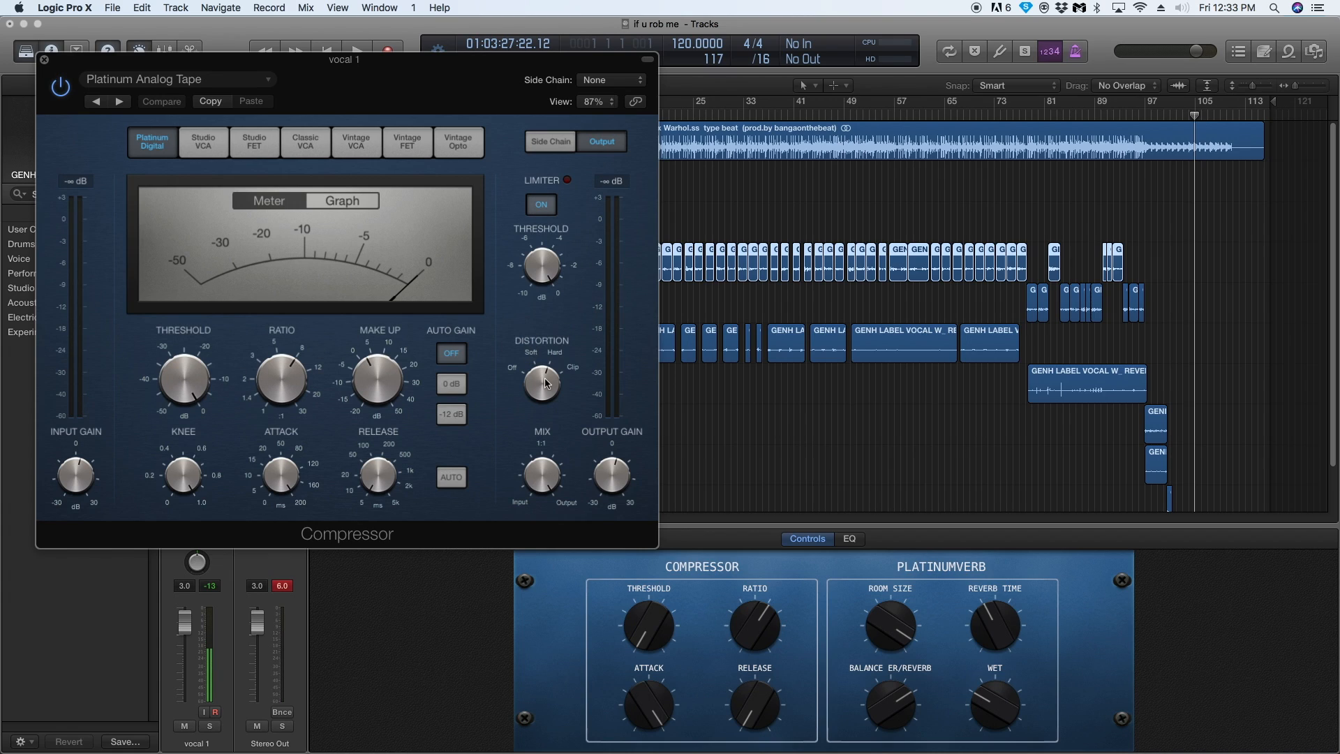
pyautogui.click(44, 62)
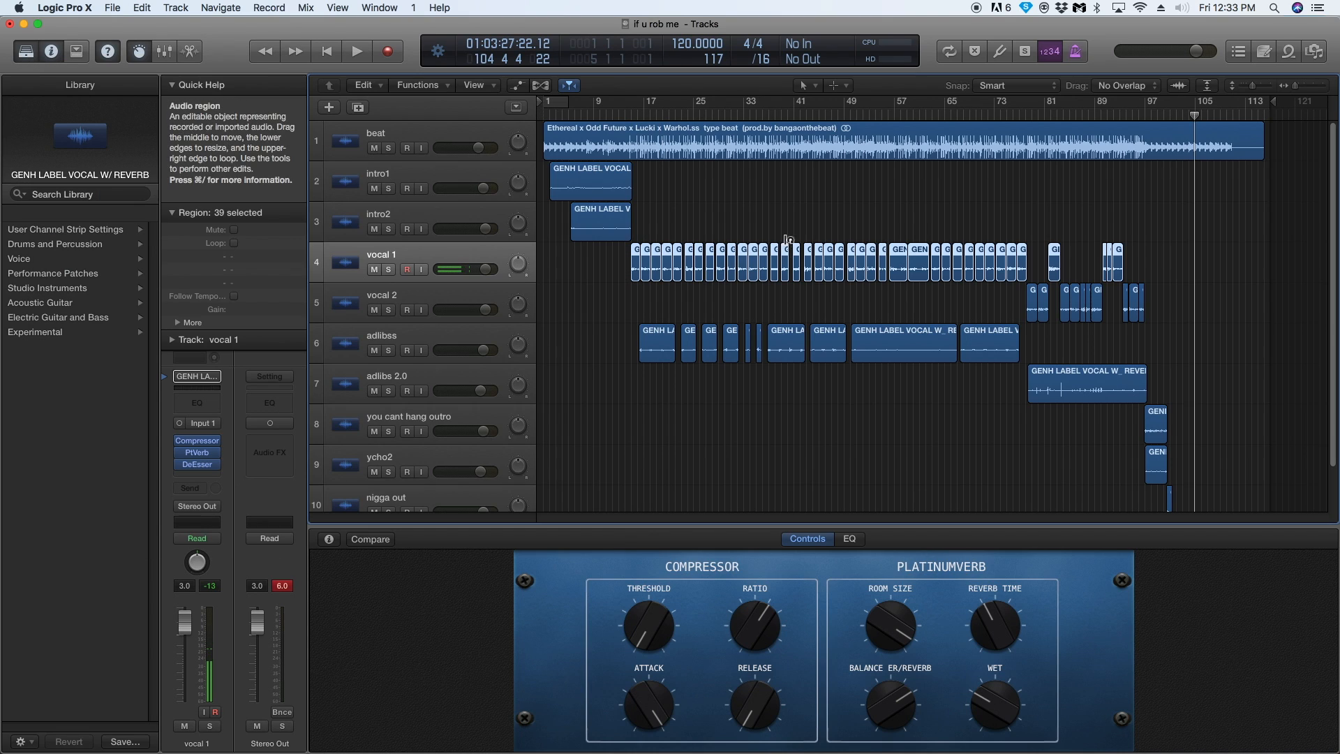
# Review the vocal 1, vocal 2 and adlibss tracks and check their volume fader levels.
pyautogui.click(400, 302)
pyautogui.click(384, 338)
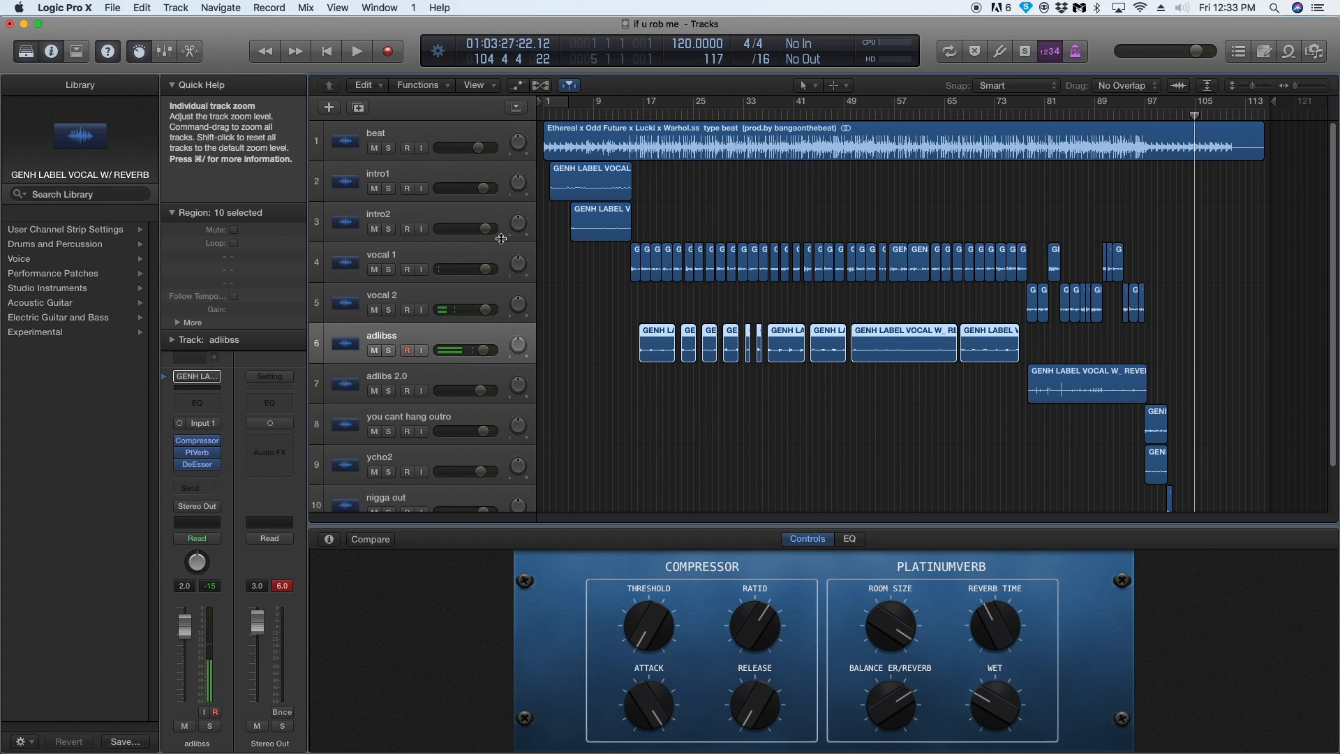
pyautogui.moveTo(490, 273); pyautogui.dragTo(487, 269)
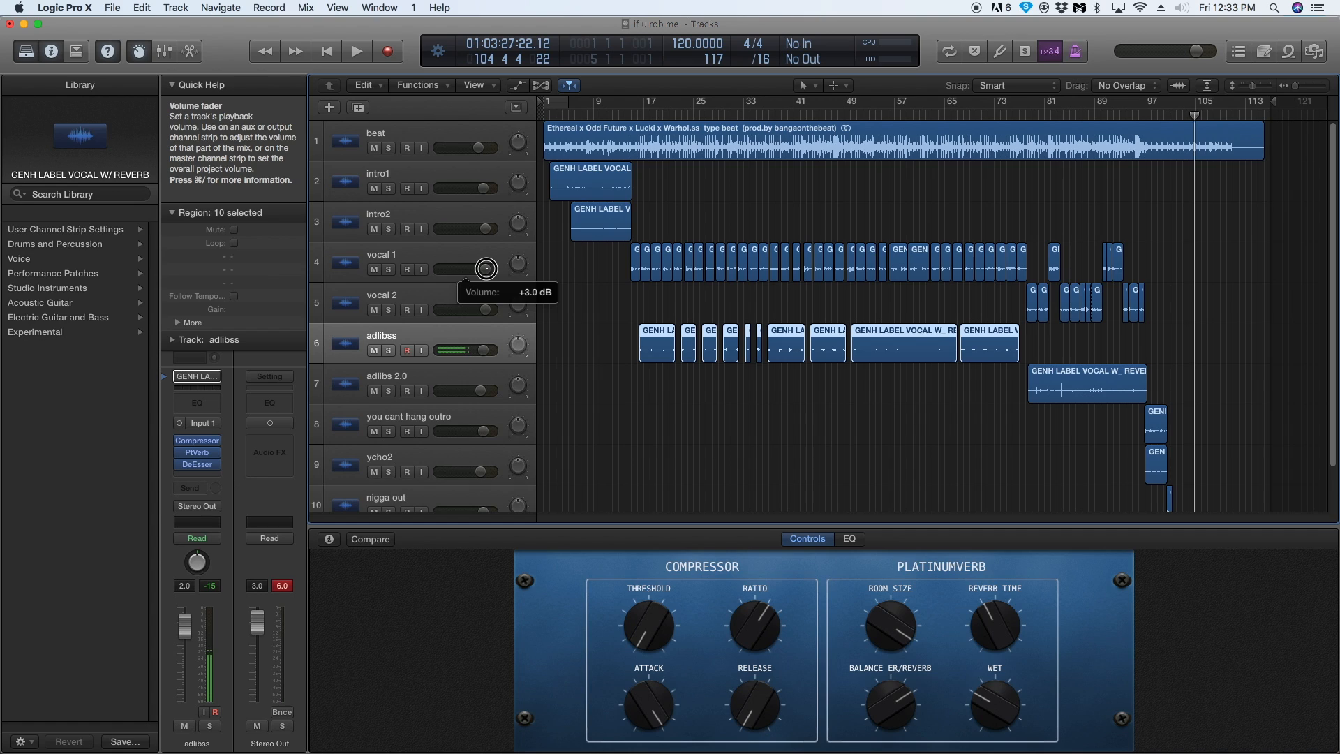
pyautogui.click(450, 264)
pyautogui.click(486, 269)
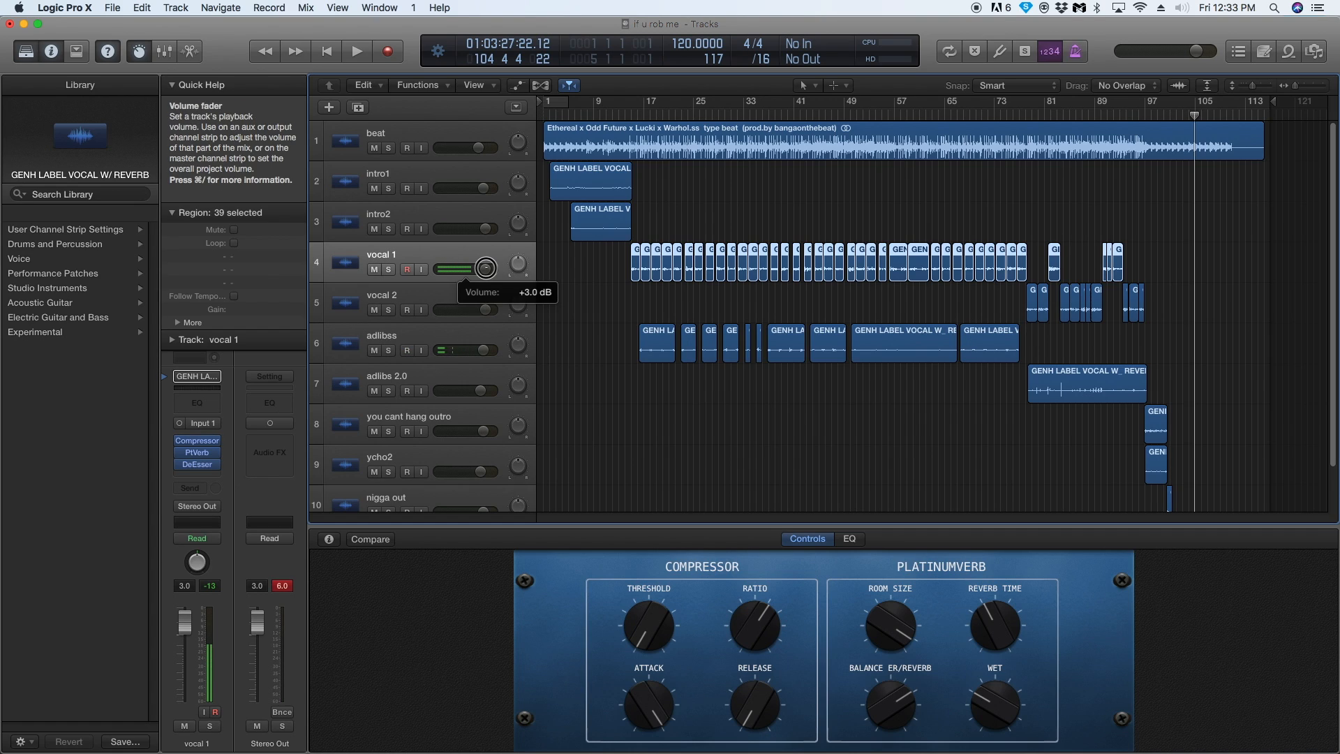
pyautogui.click(450, 345)
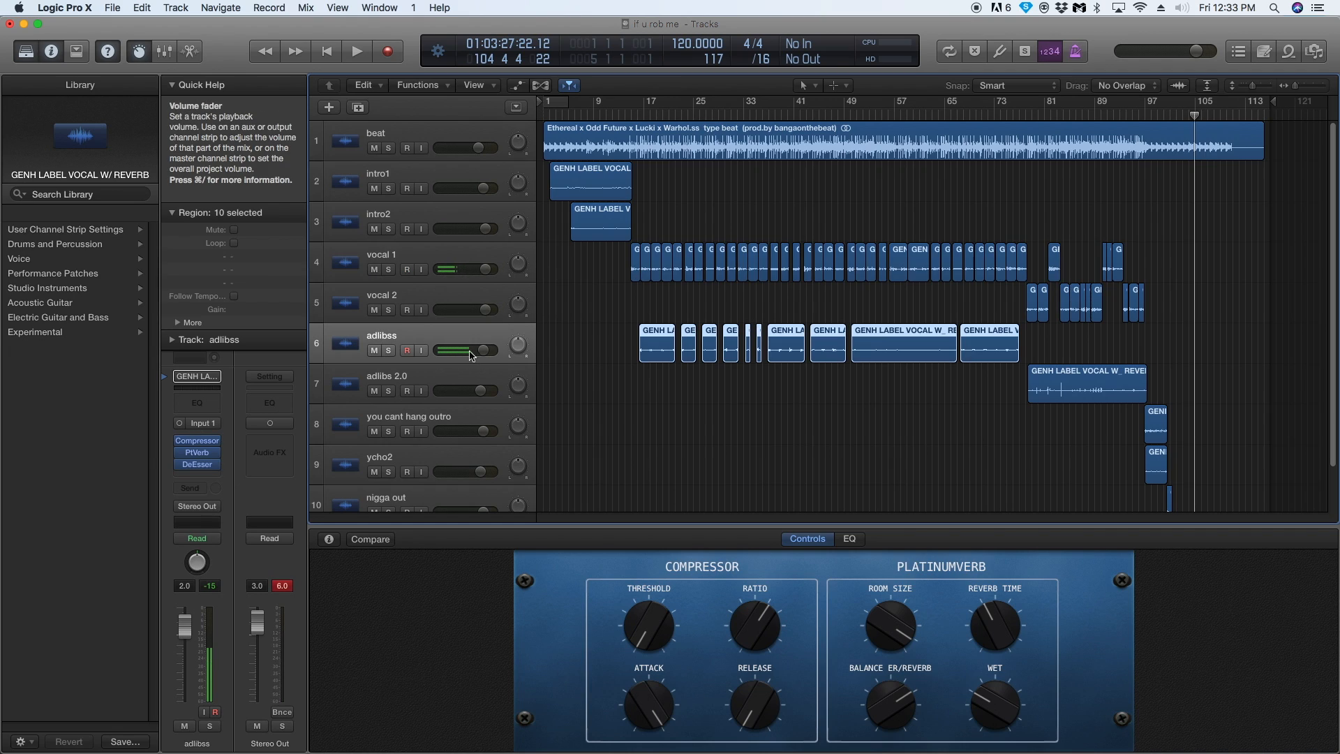
pyautogui.click(486, 349)
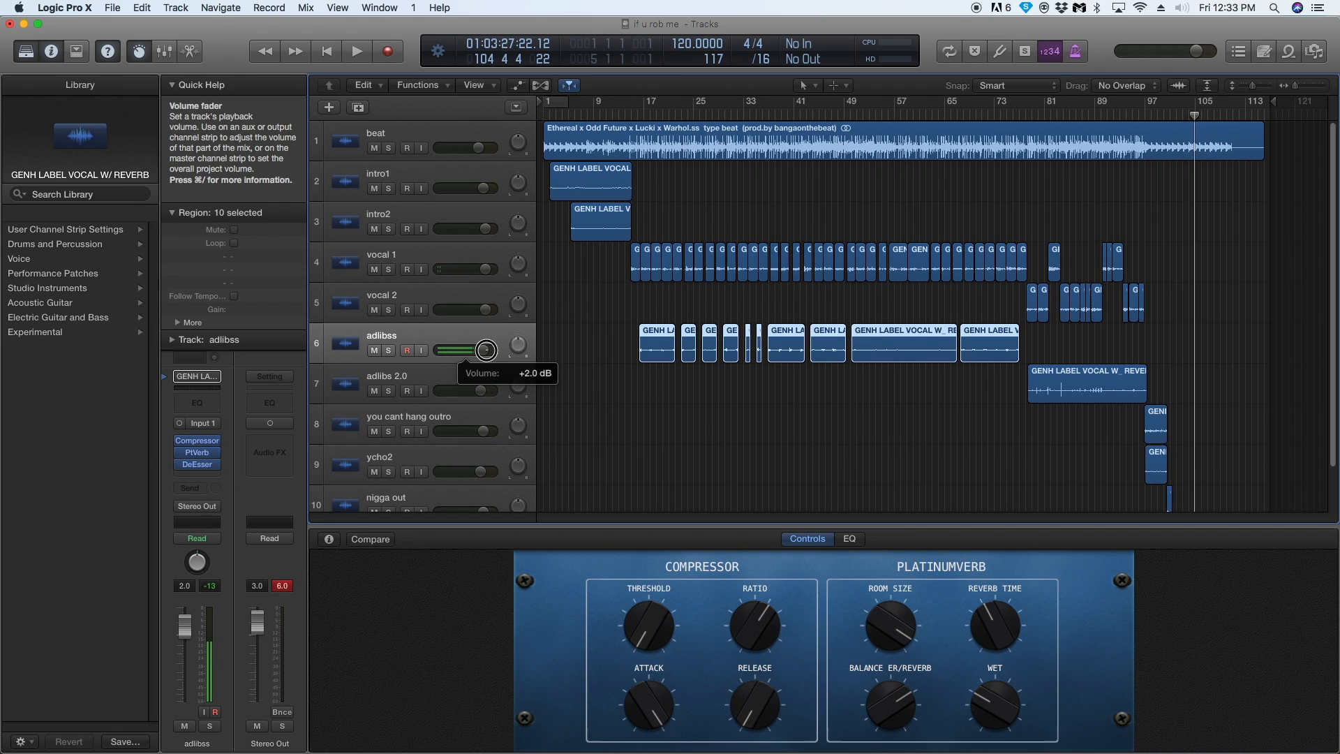
pyautogui.click(483, 307)
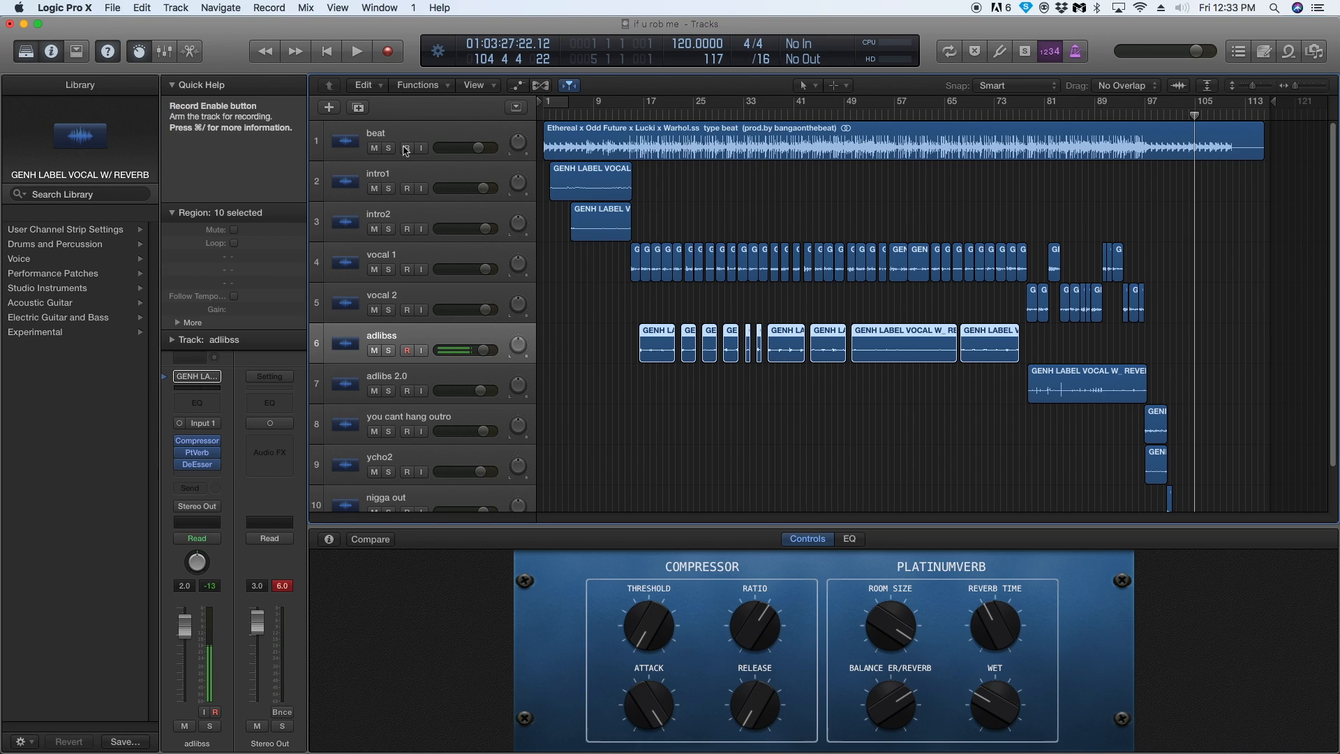
# Mute the beat track and play the vocals alone from about bar 16.
pyautogui.click(374, 148)
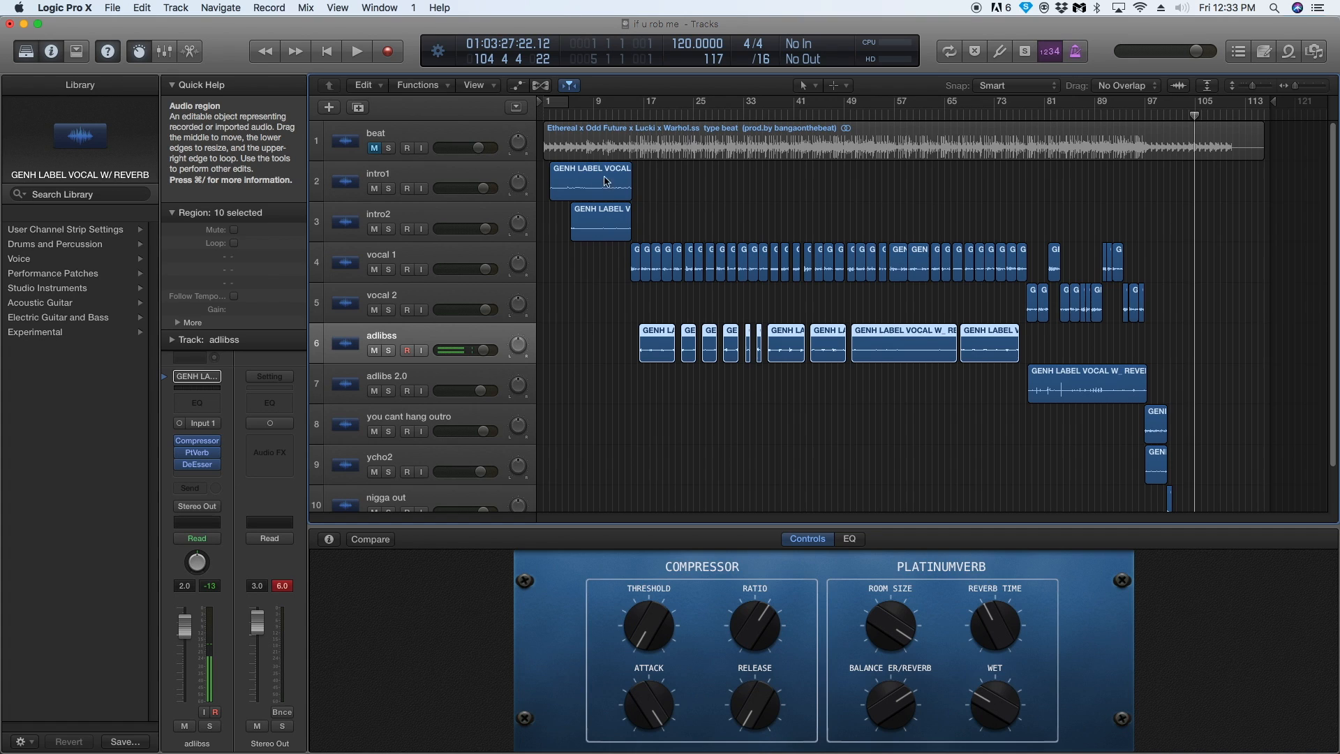
pyautogui.click(638, 115)
pyautogui.press('space')
pyautogui.click(615, 130)
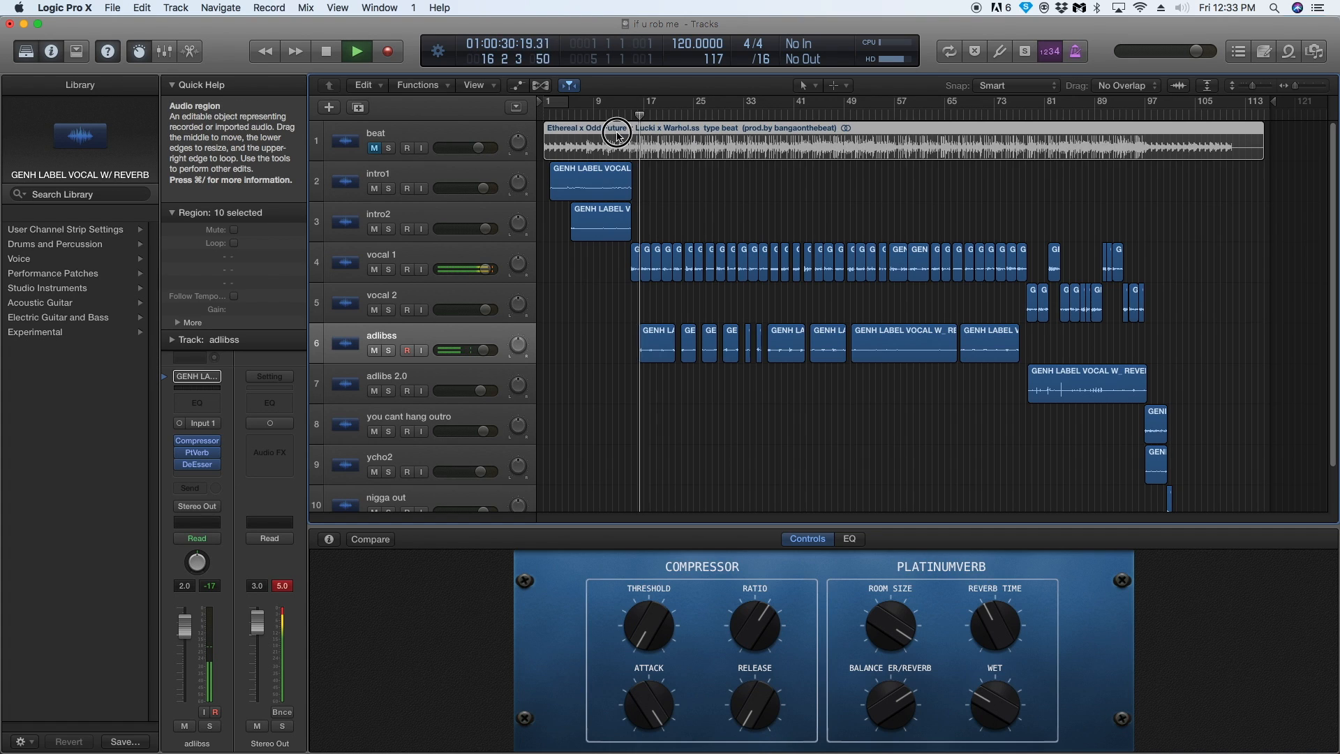
pyautogui.click(640, 187)
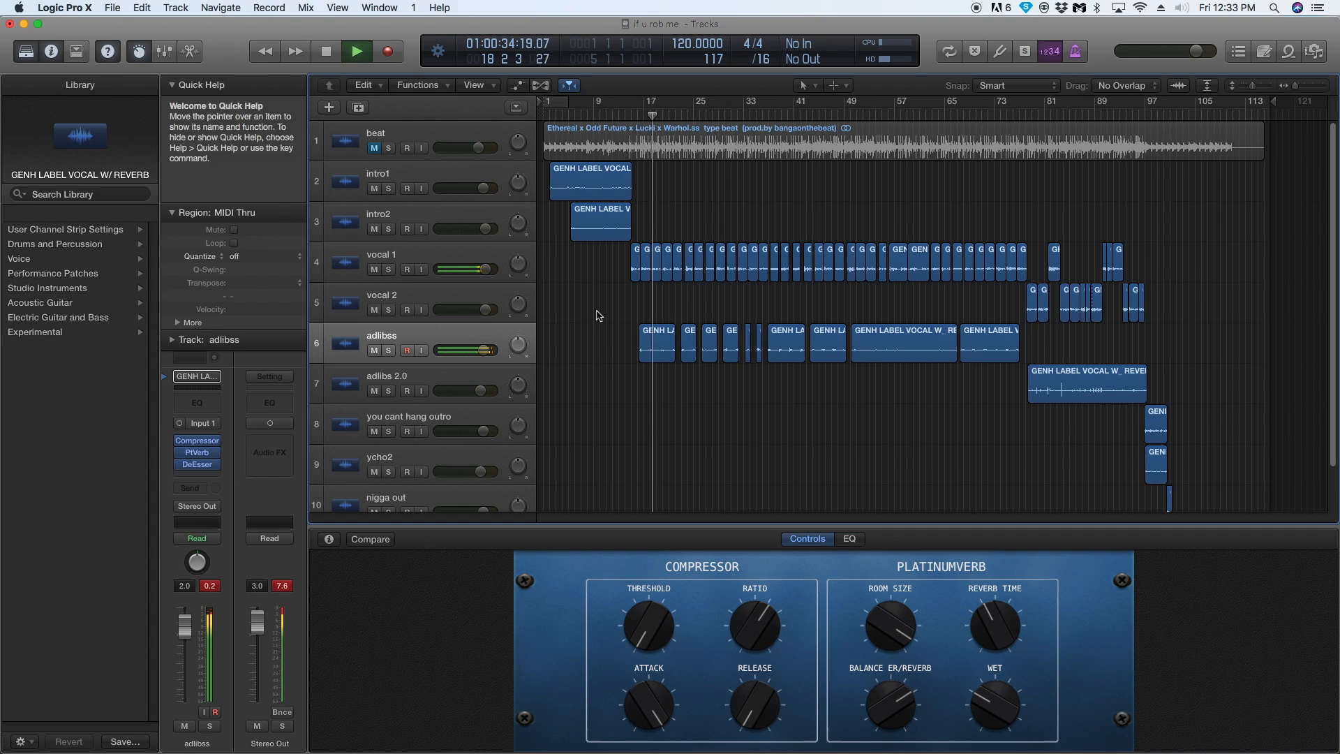
# Check the volume levels of the adlibs 2.0 and outro vocal tracks during playback.
pyautogui.click(478, 392)
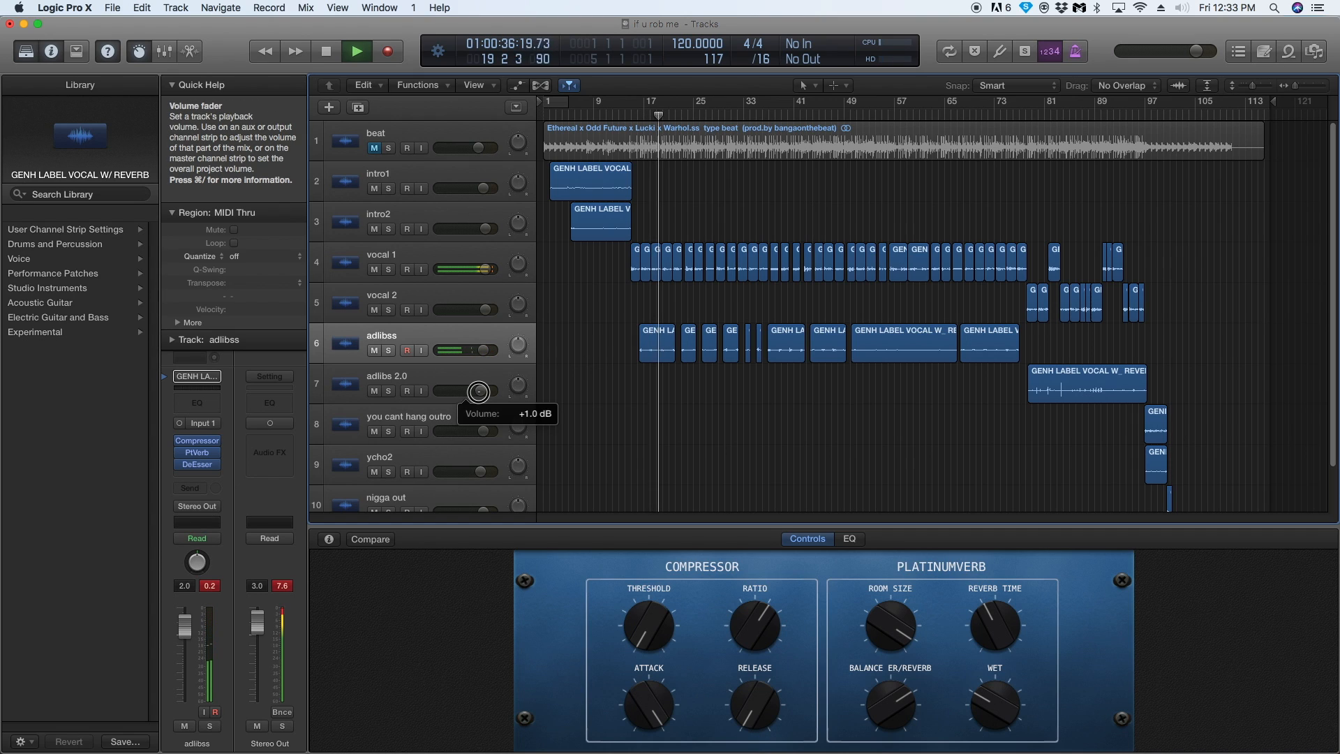
pyautogui.moveTo(483, 430); pyautogui.dragTo(492, 475)
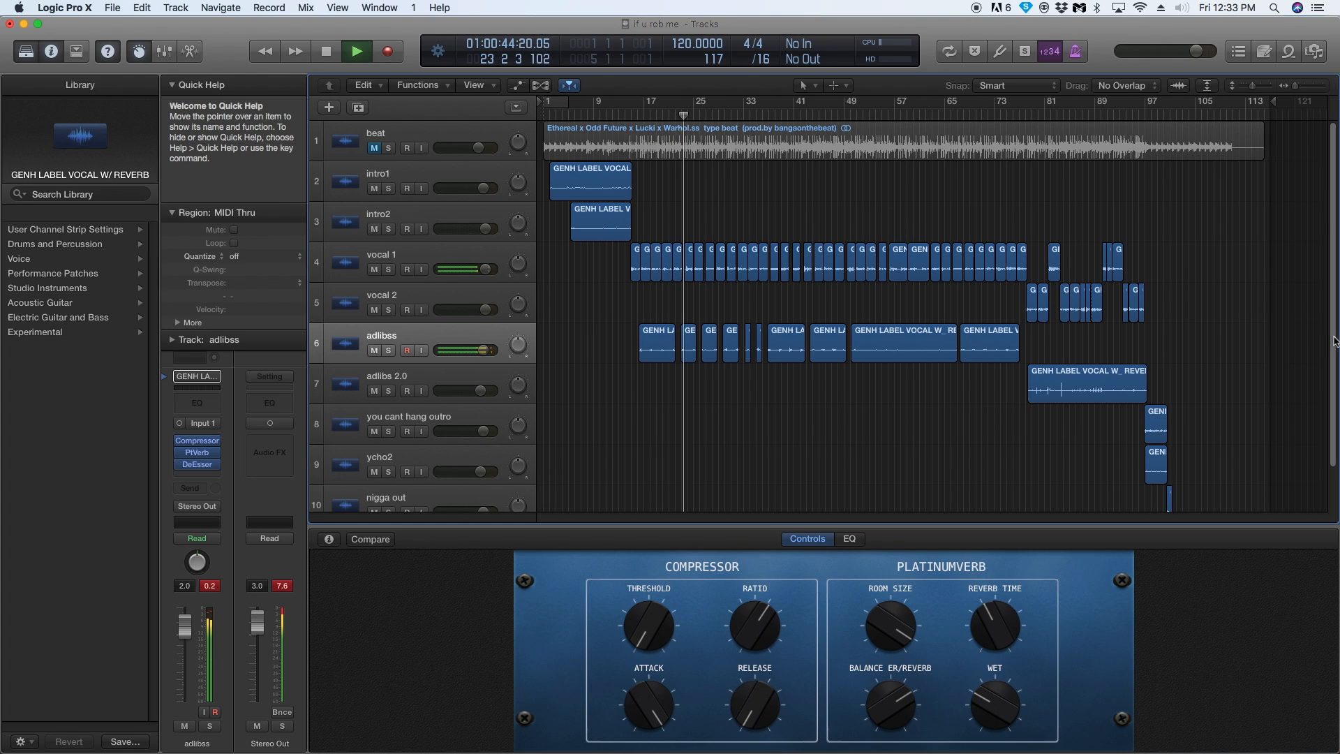
pyautogui.scroll(-3, 488, 446)
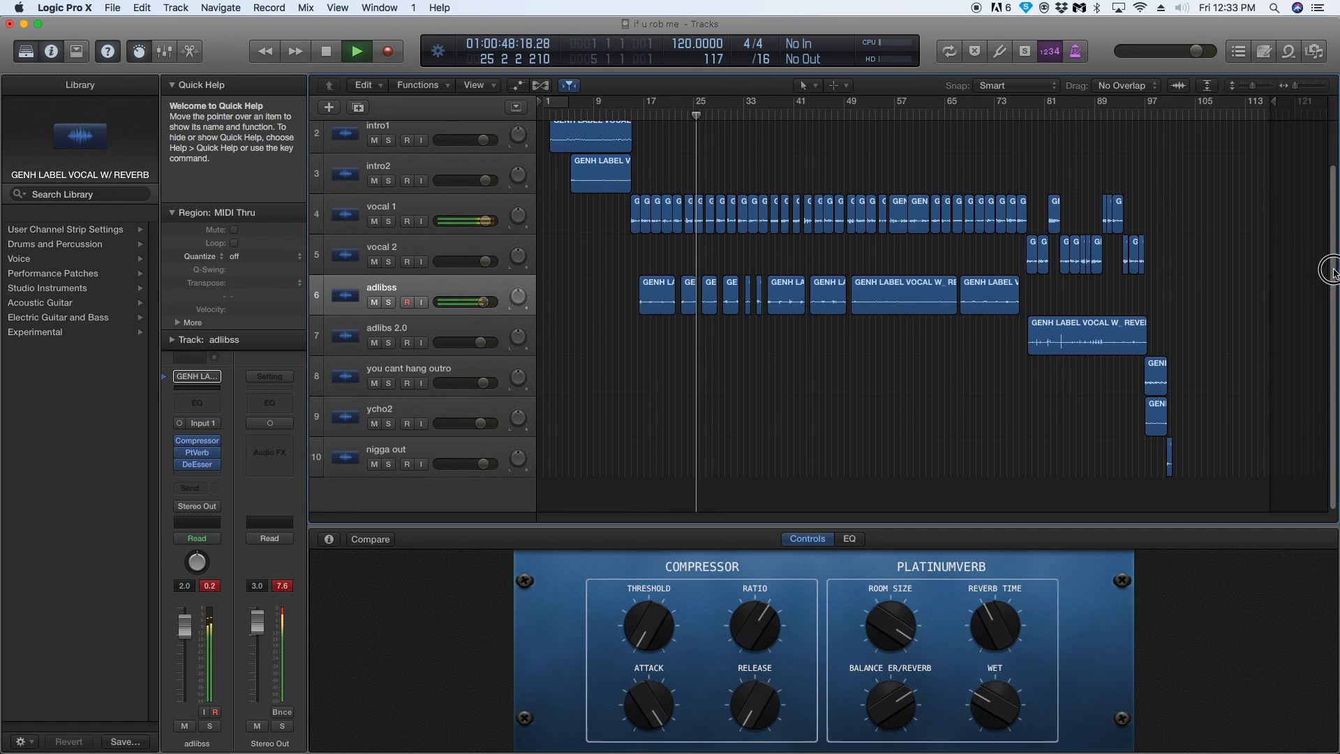
# Compare the vocals with and without the beat by unmuting the beat track briefly and muting it again.
pyautogui.scroll(3, 907, 314)
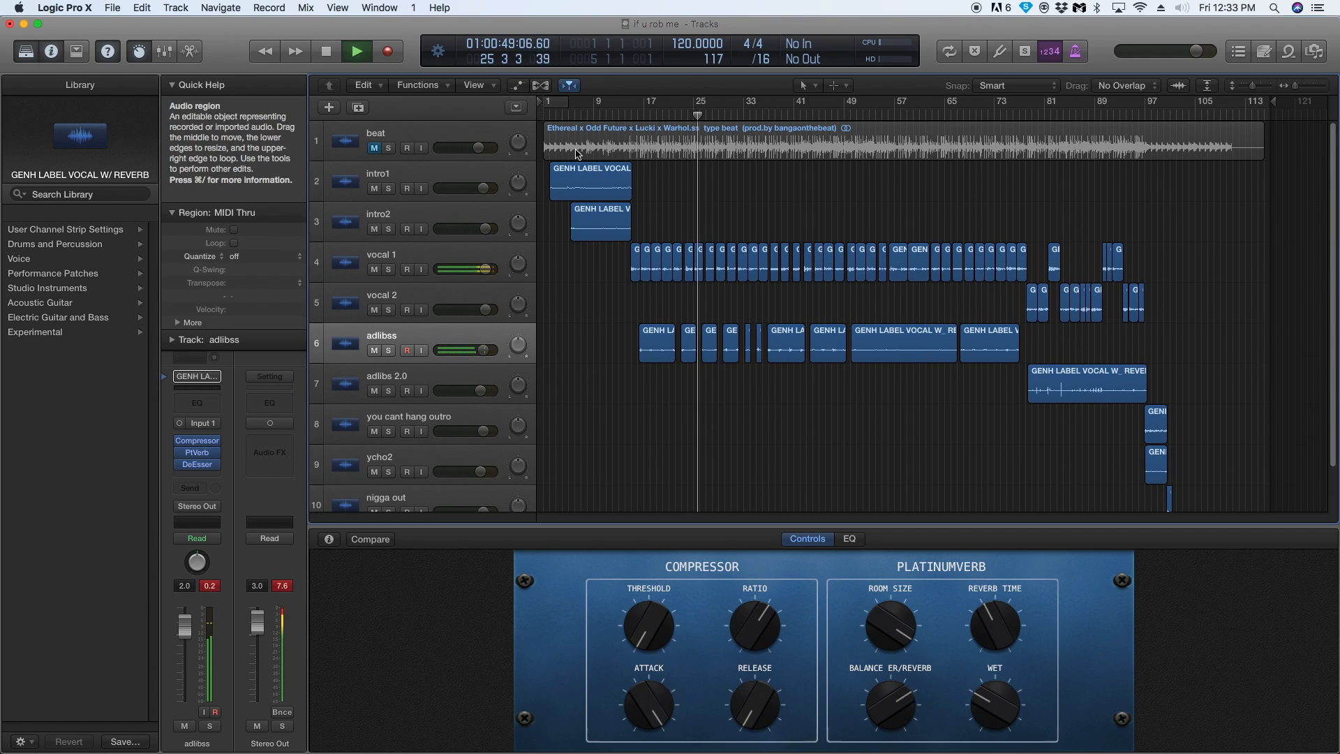
pyautogui.click(375, 148)
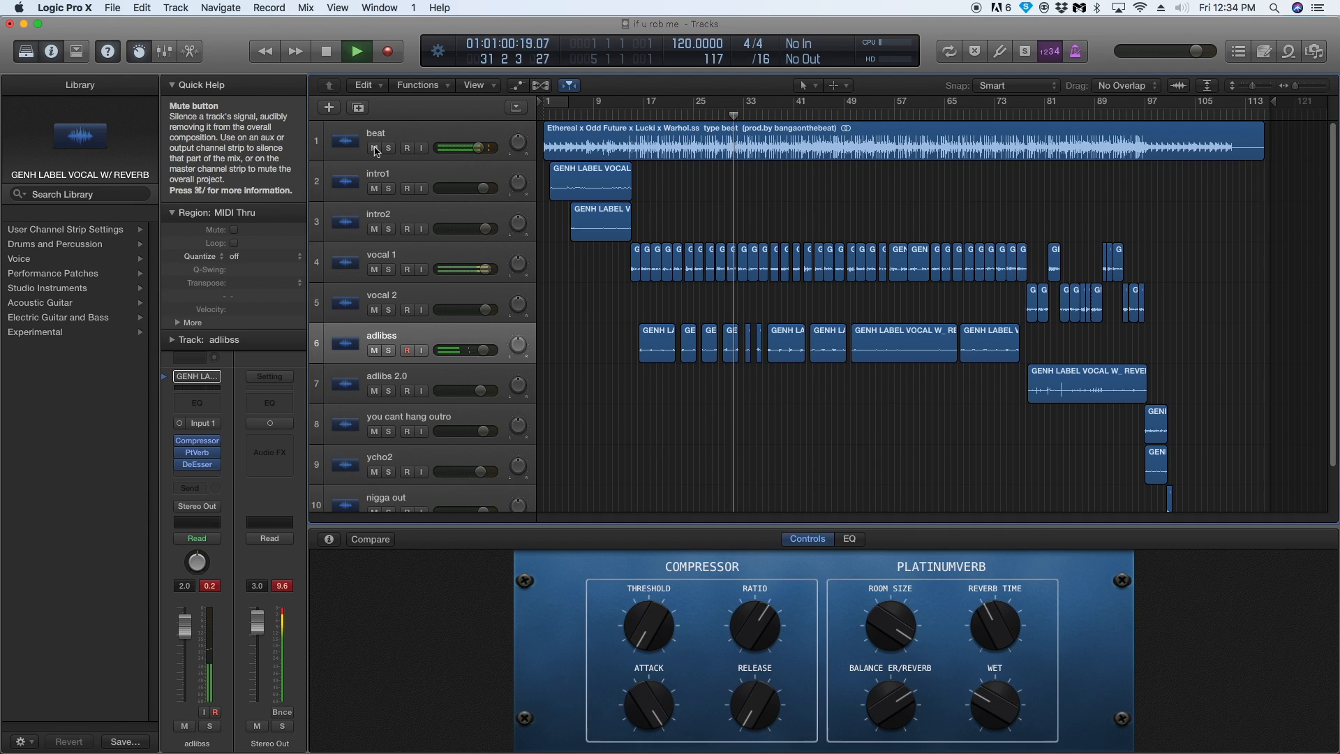
pyautogui.click(375, 148)
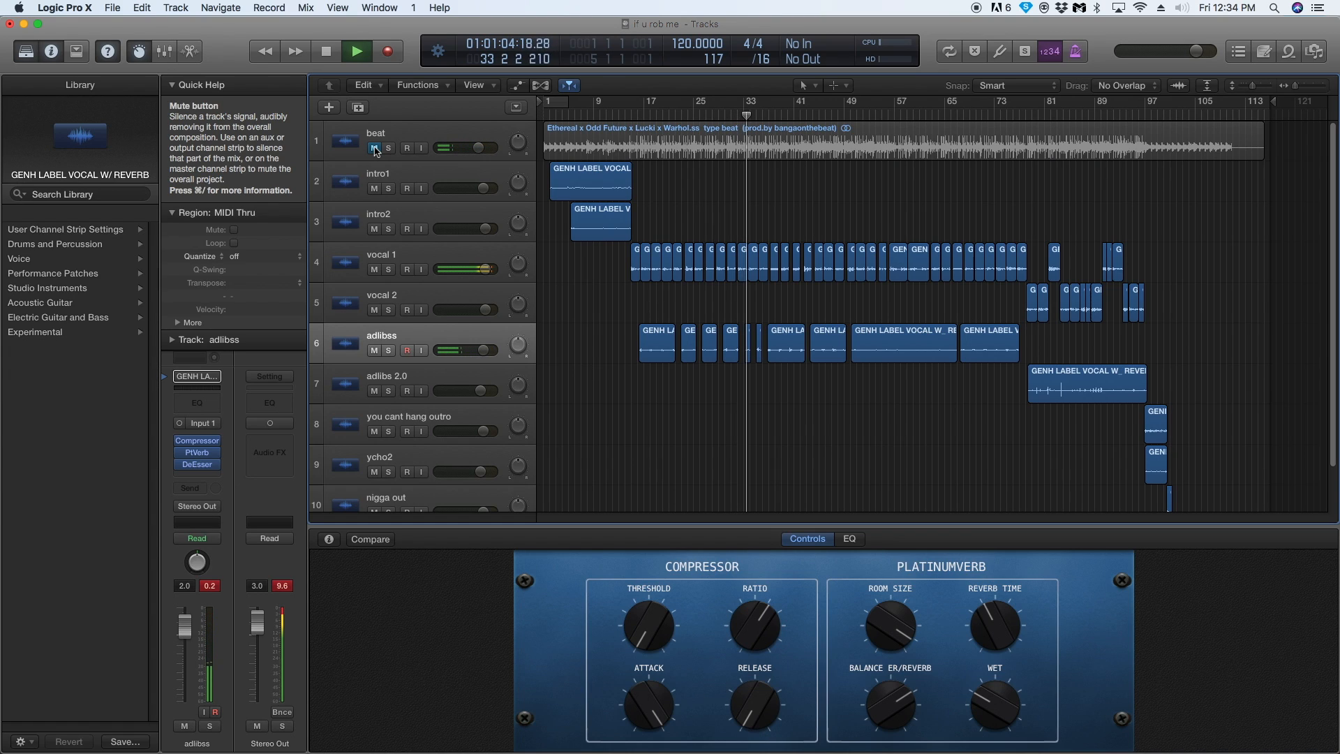
# Unmute the beat track and listen to the full mix near bar 95 and from the intro, stopping playback there.
pyautogui.click(375, 148)
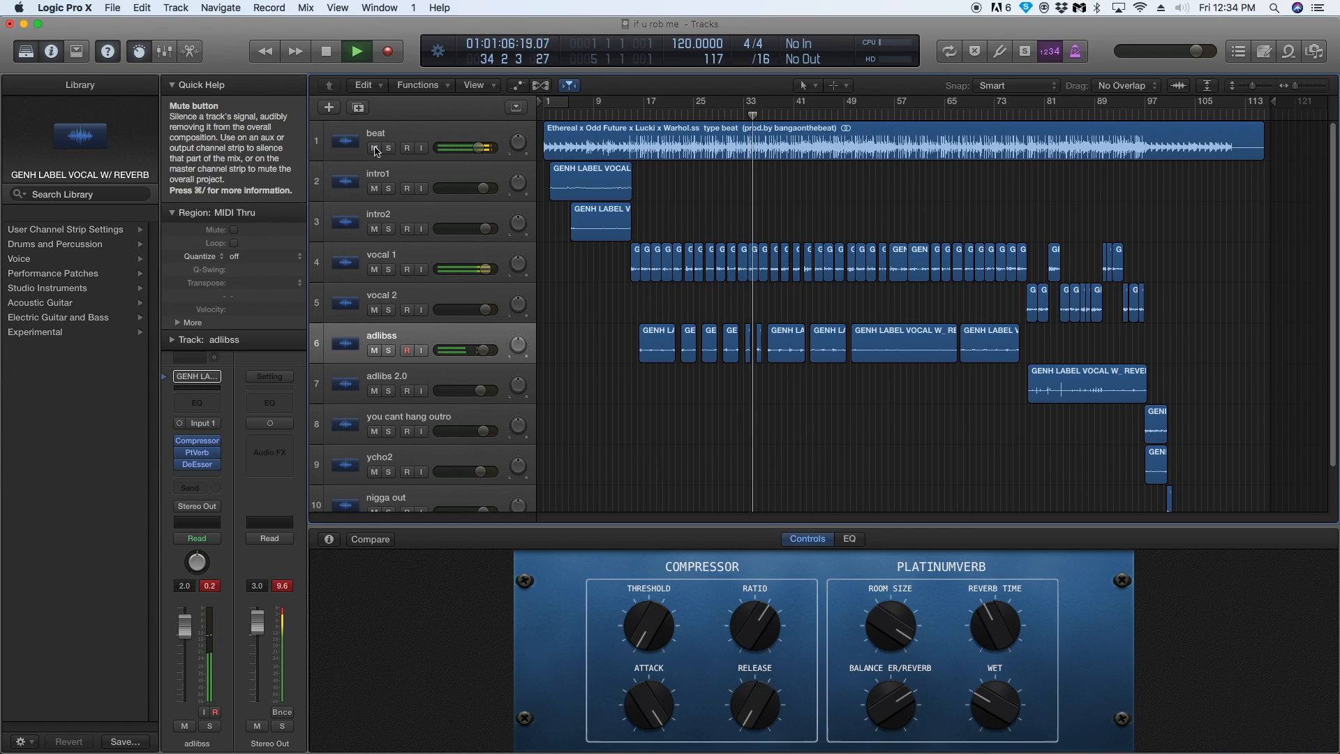
pyautogui.click(375, 148)
pyautogui.click(375, 148)
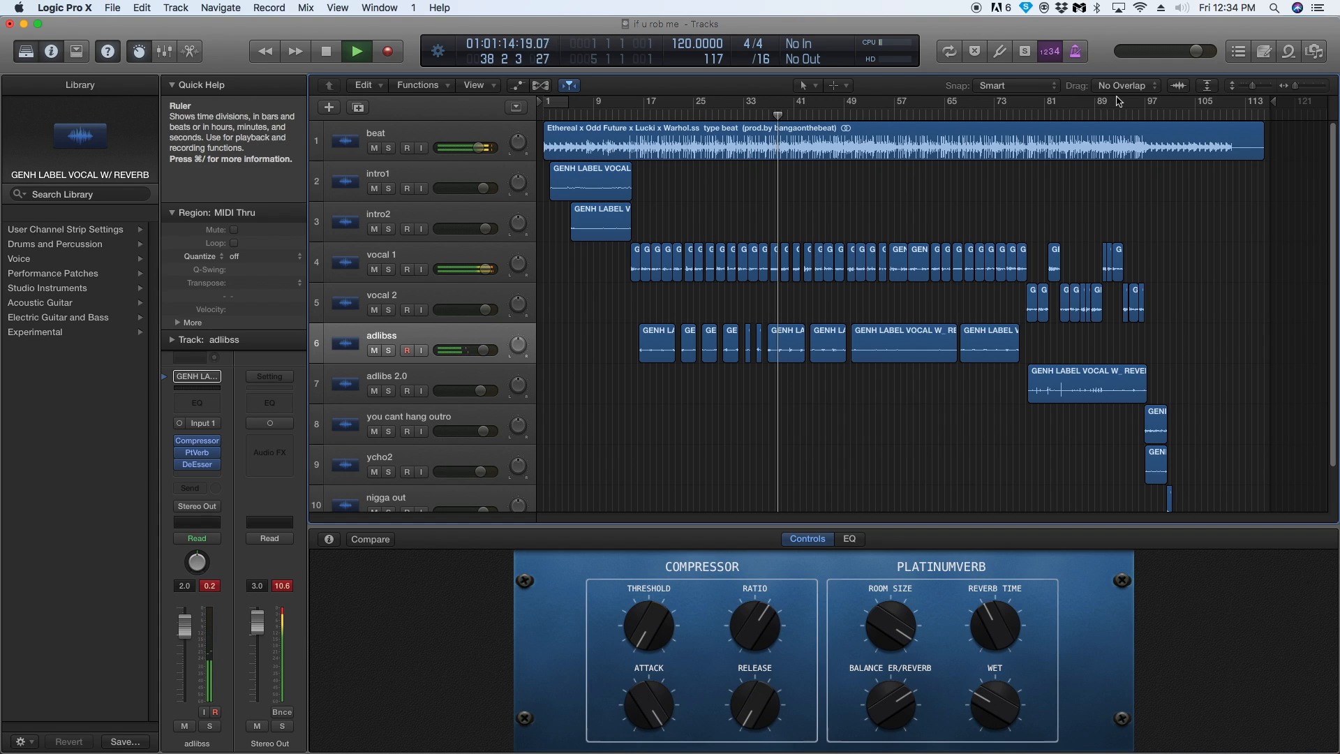
pyautogui.click(1138, 113)
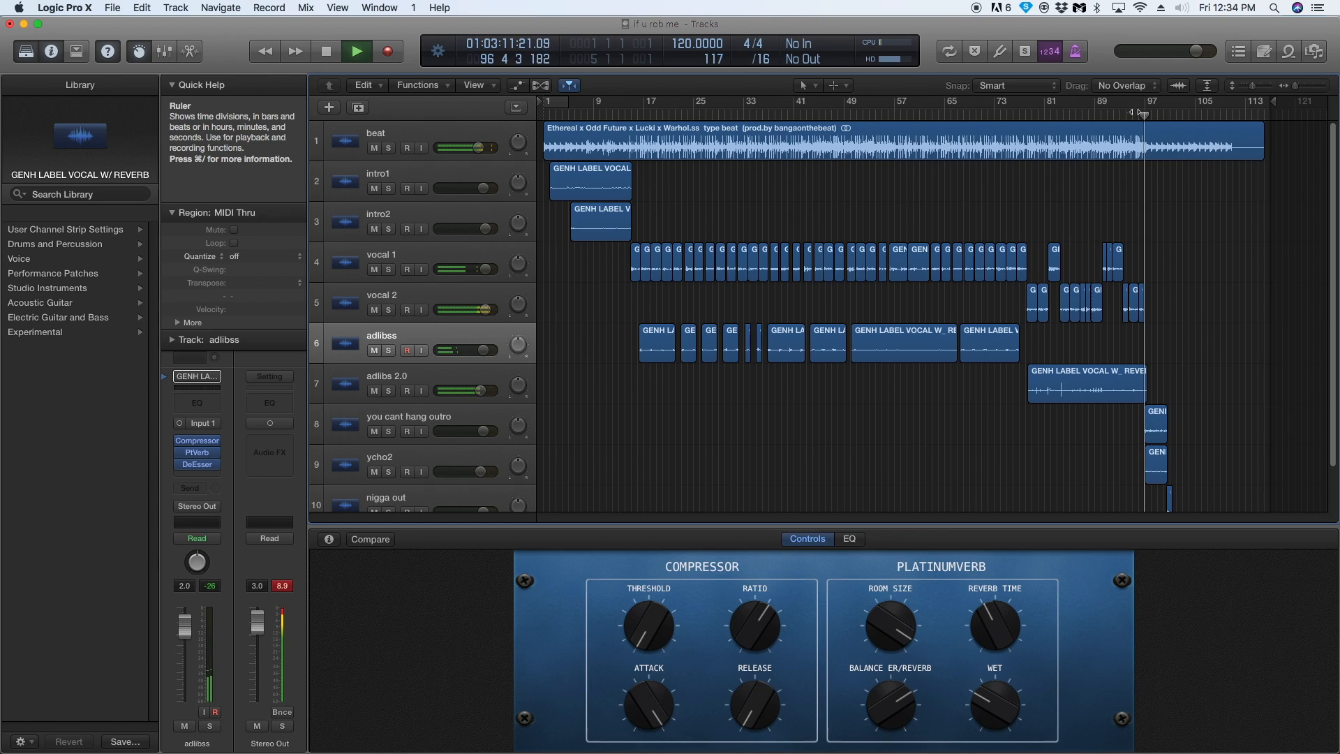
pyautogui.click(548, 112)
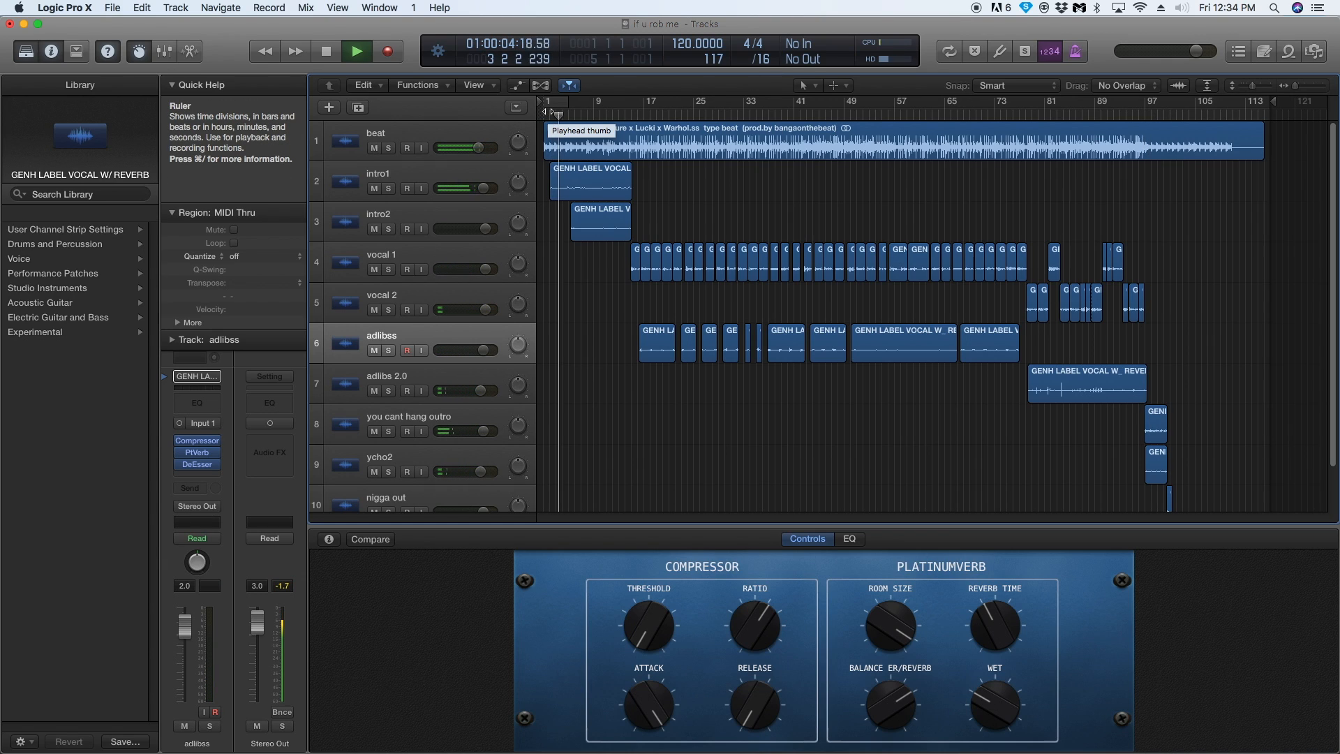
pyautogui.press('space')
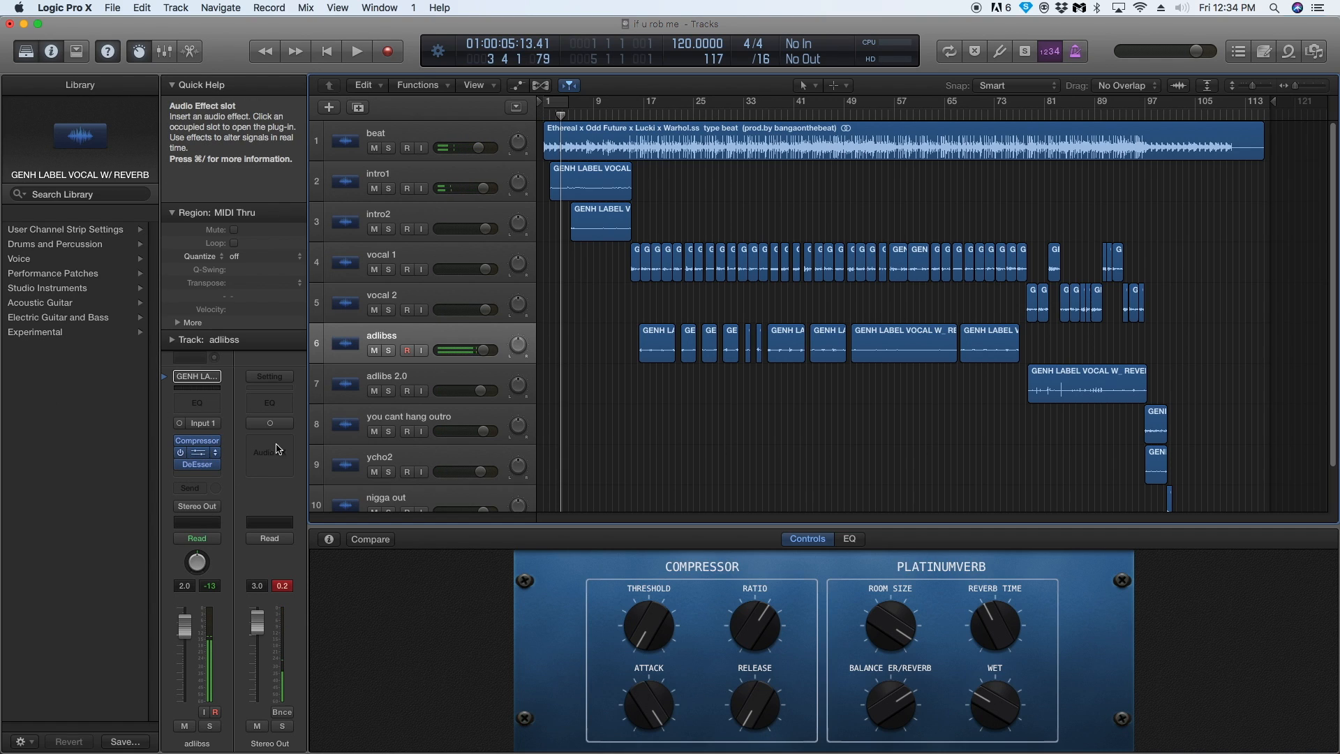
# Open the stereo PlatinumVerb reverb on the adlibss track, review its settings and close it.
pyautogui.click(198, 452)
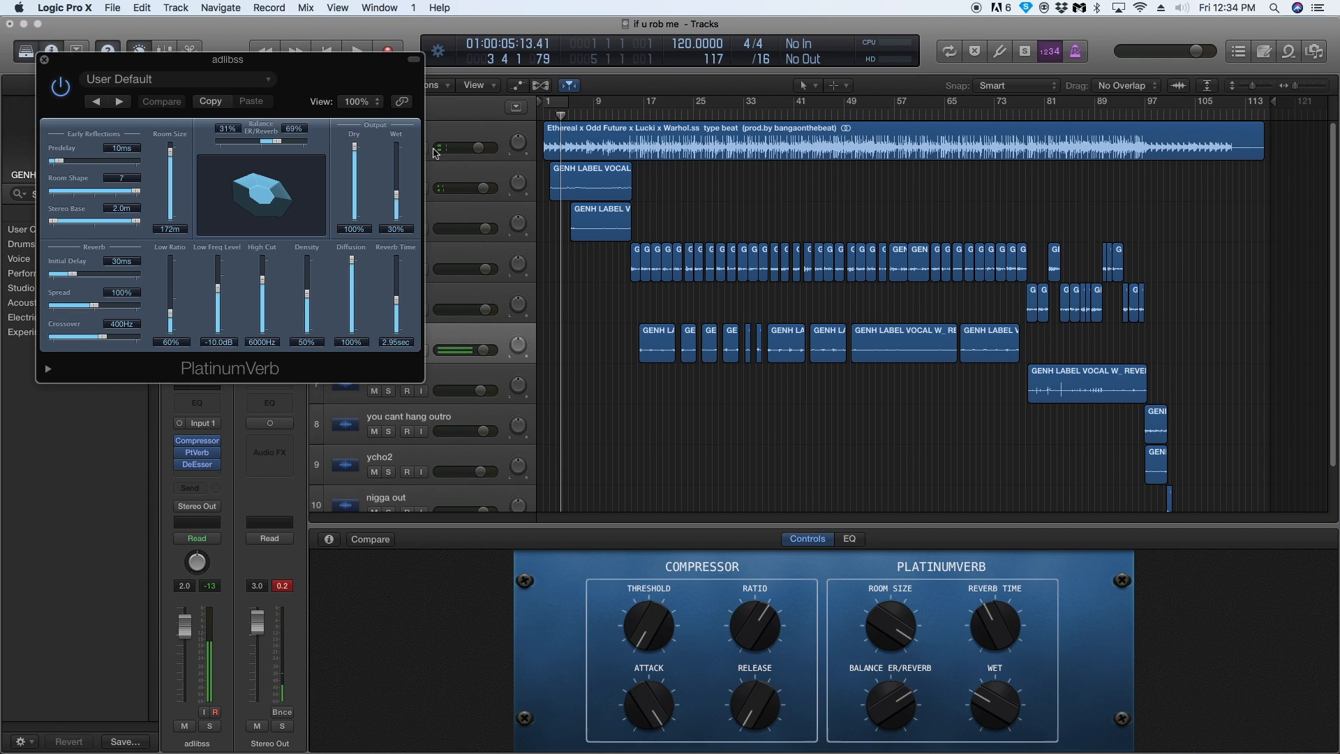
pyautogui.click(44, 59)
pyautogui.click(217, 453)
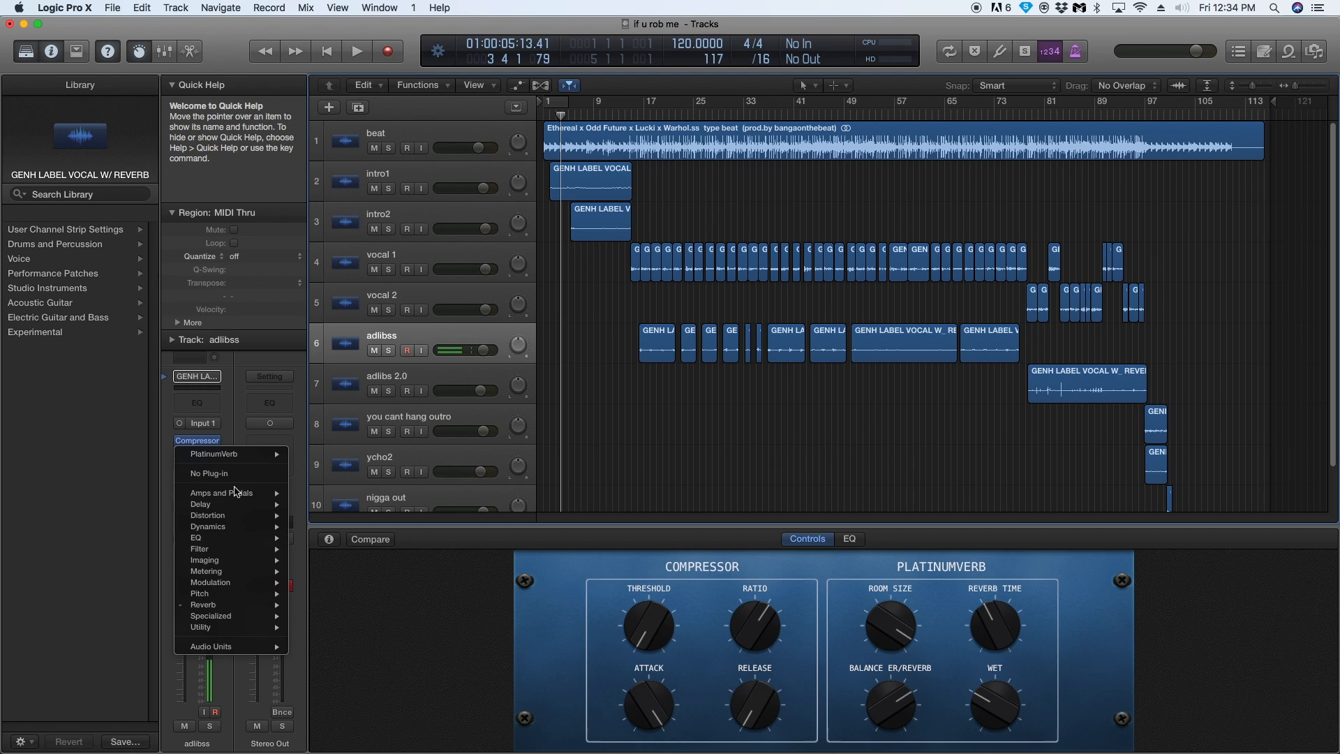
pyautogui.moveTo(227, 606)
pyautogui.moveTo(347, 635)
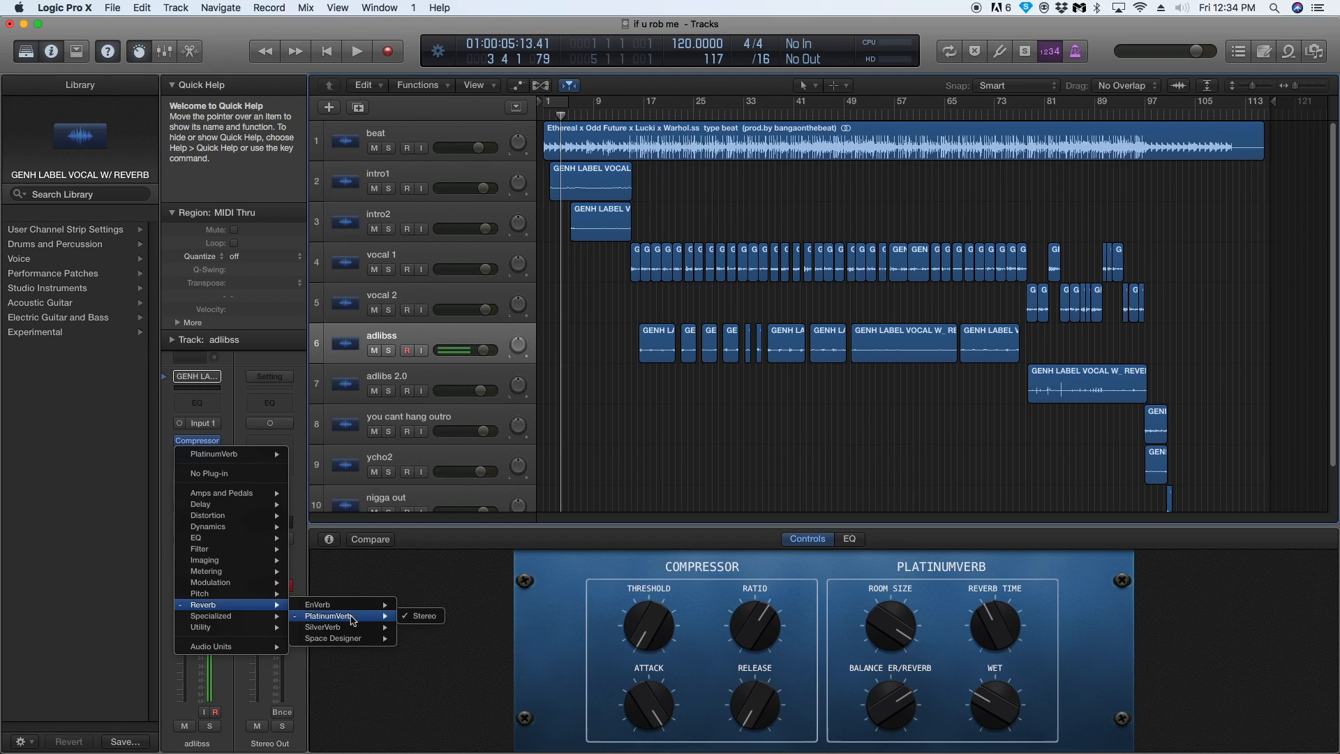
pyautogui.click(423, 615)
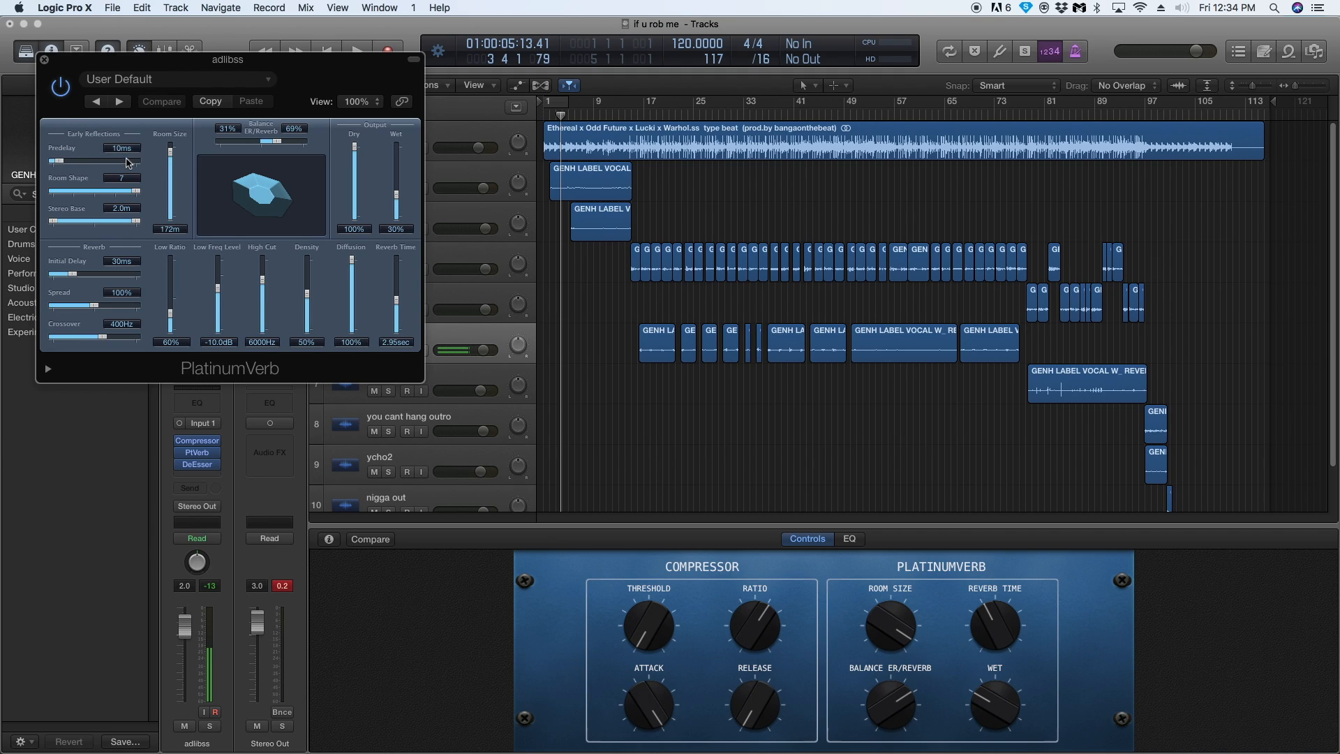
pyautogui.click(45, 61)
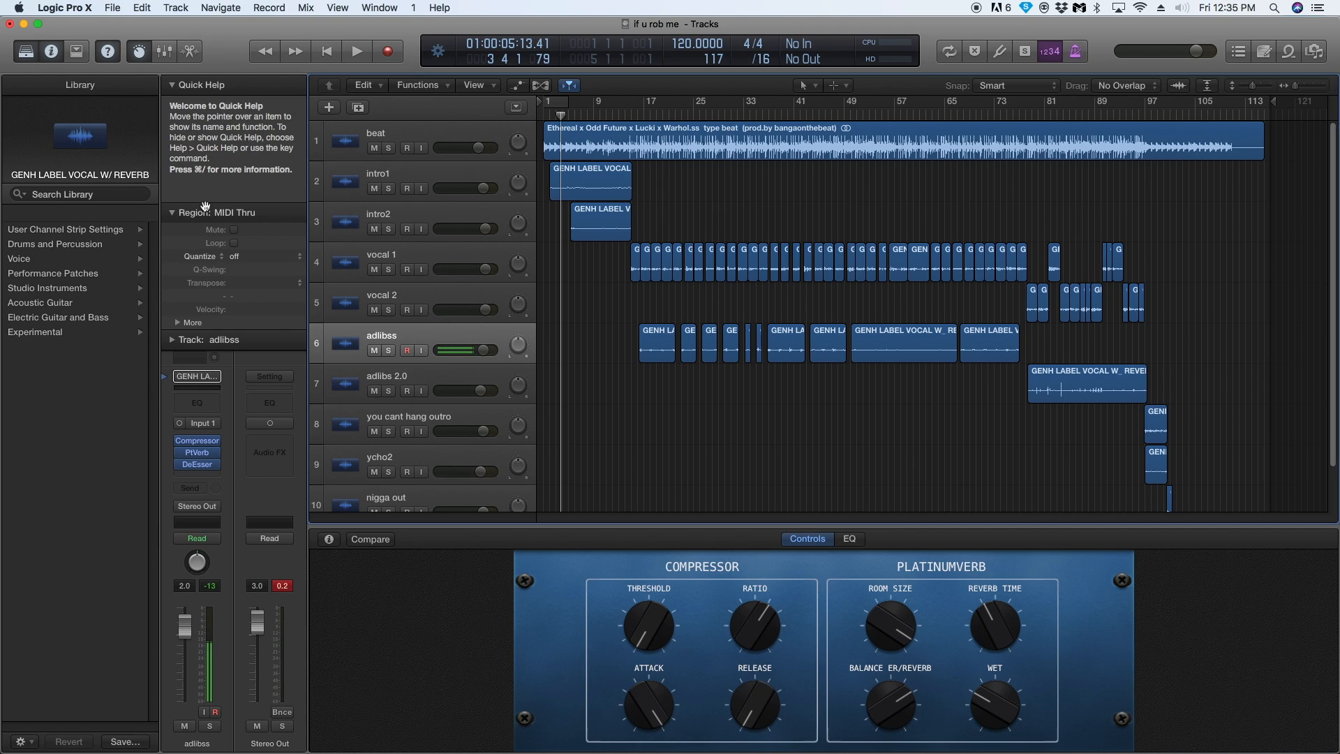
# Open the adlibss track's DeEsser and look through its presets, keeping the rode mic deesser preset.
pyautogui.click(197, 464)
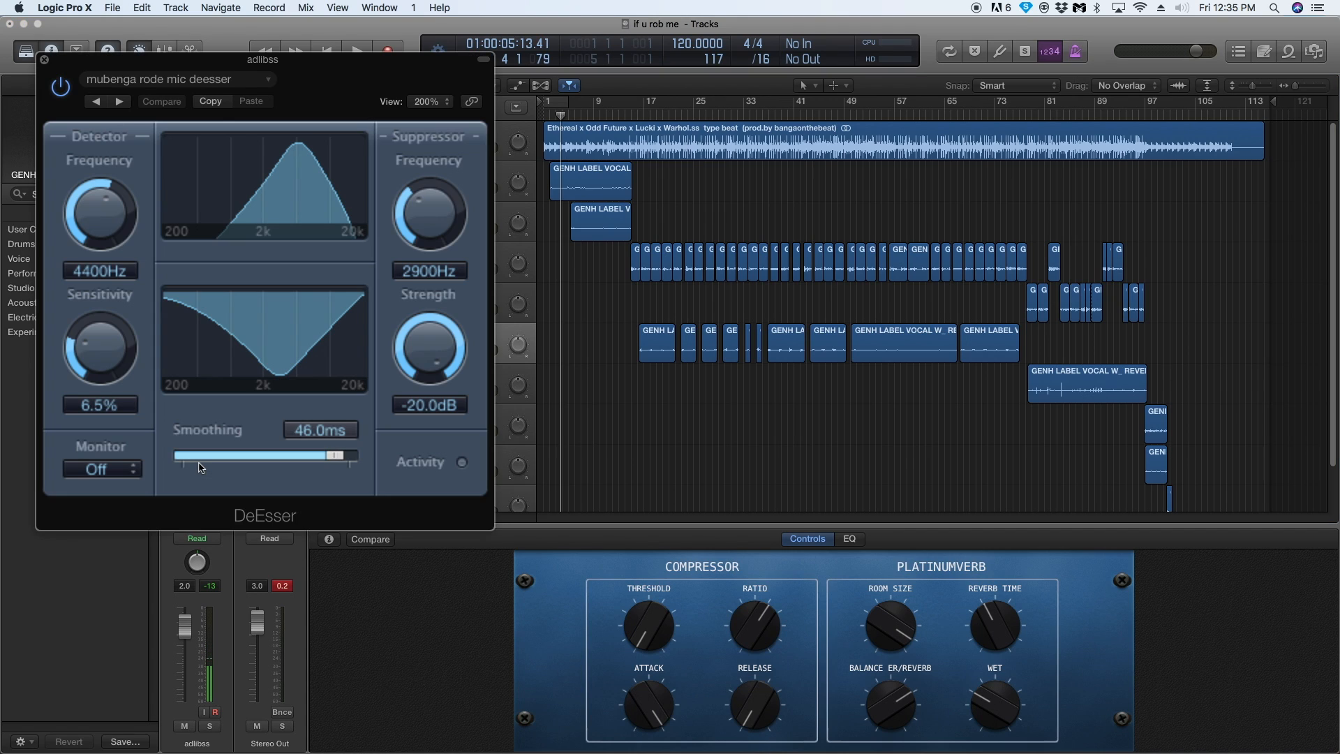
pyautogui.click(225, 81)
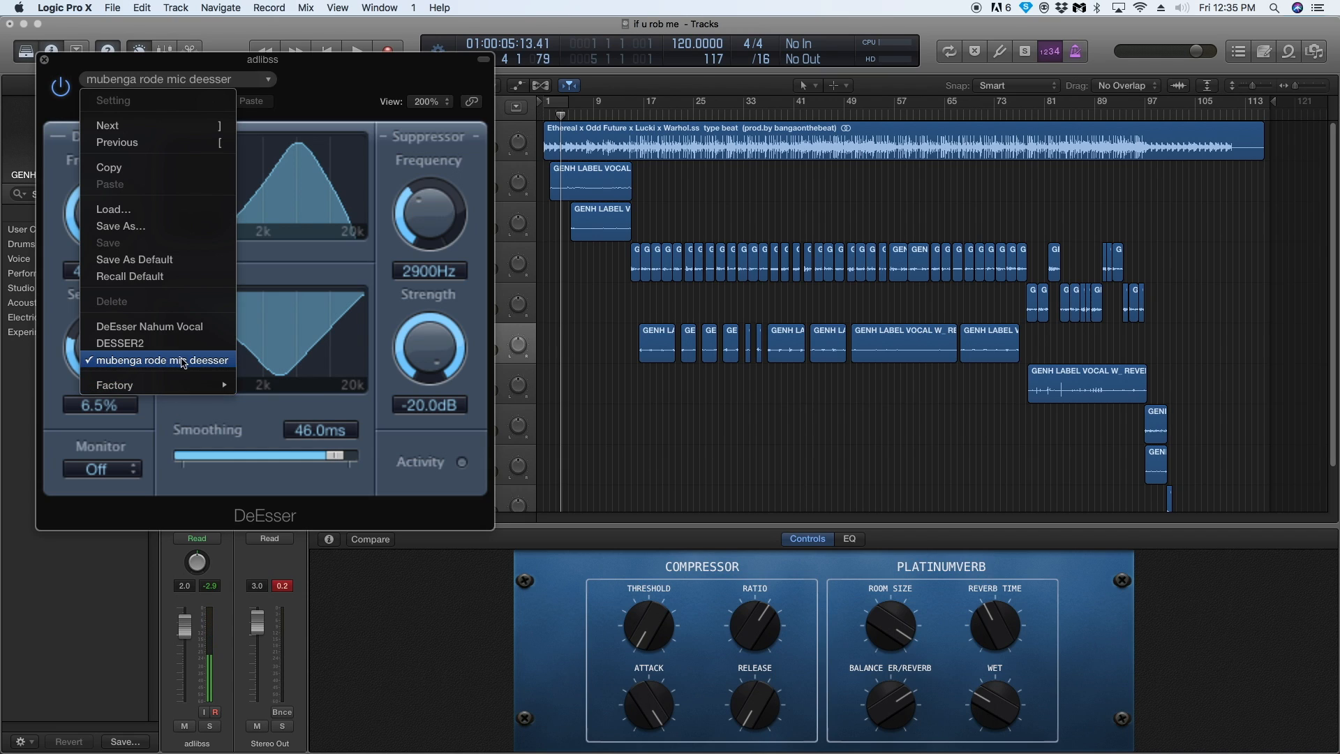
pyautogui.click(180, 368)
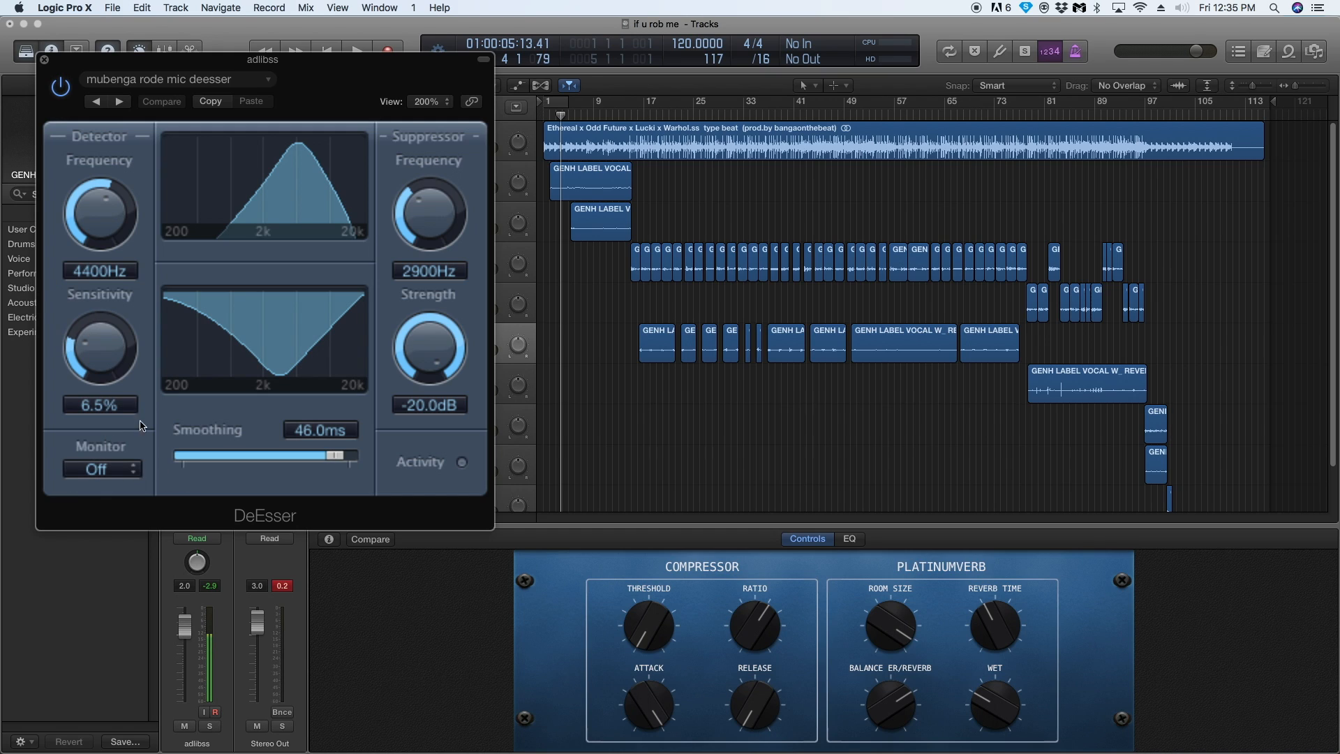
# Set the DeEsser's Monitor to Sensitivity and play the song from about bar 25 to check its activity.
pyautogui.click(98, 467)
pyautogui.click(97, 504)
pyautogui.click(716, 106)
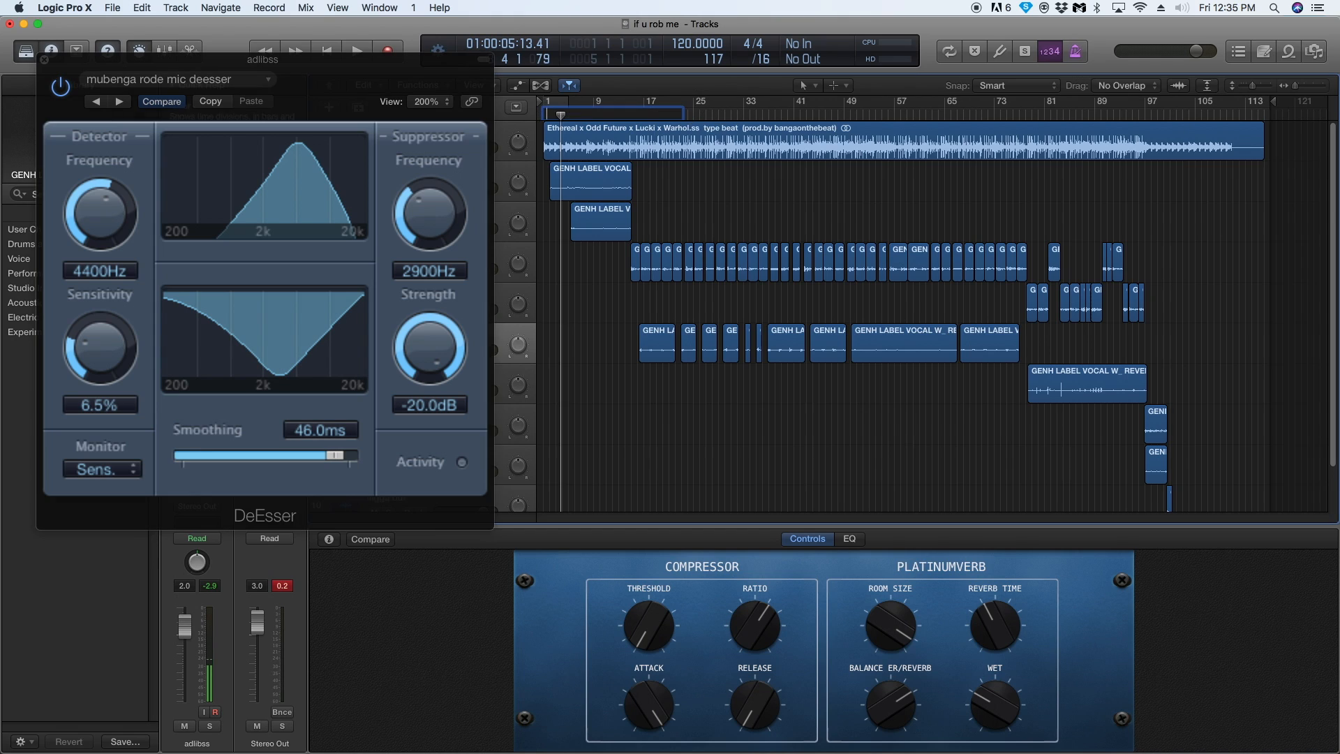
pyautogui.click(716, 113)
pyautogui.press('space')
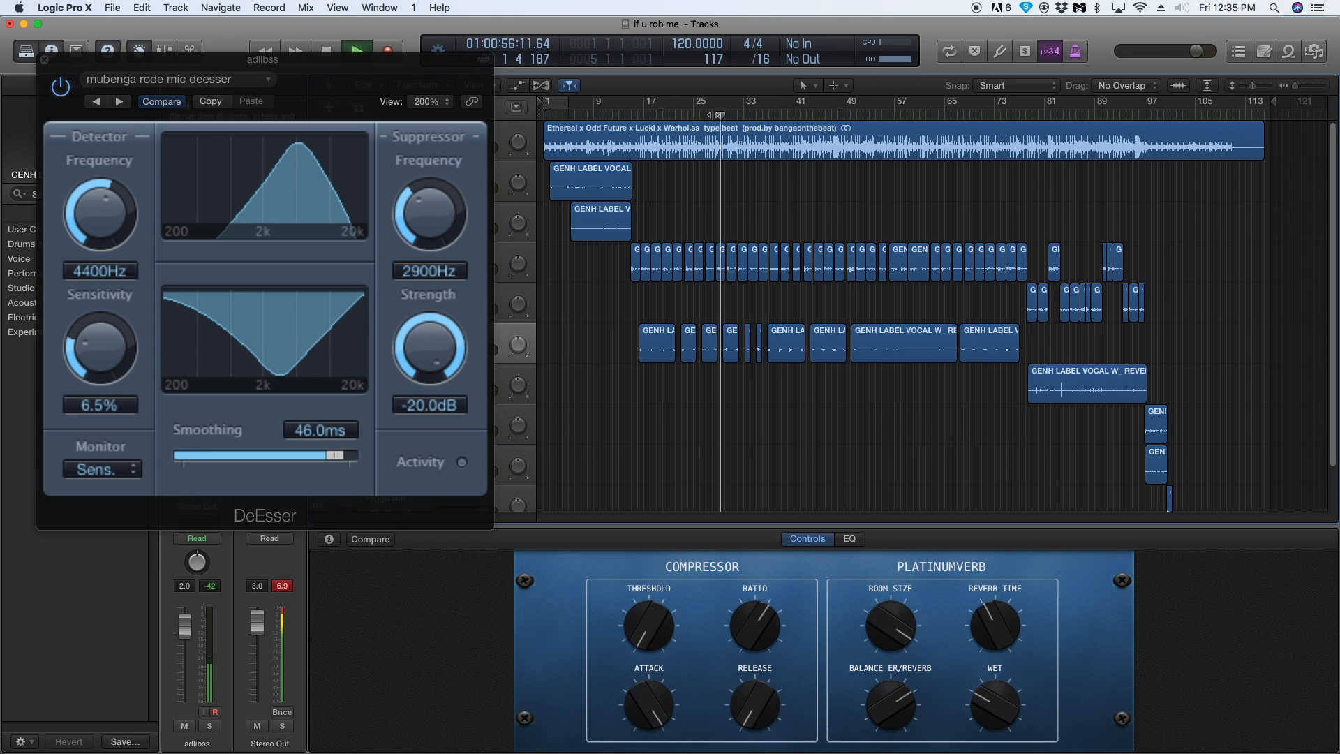
pyautogui.click(701, 113)
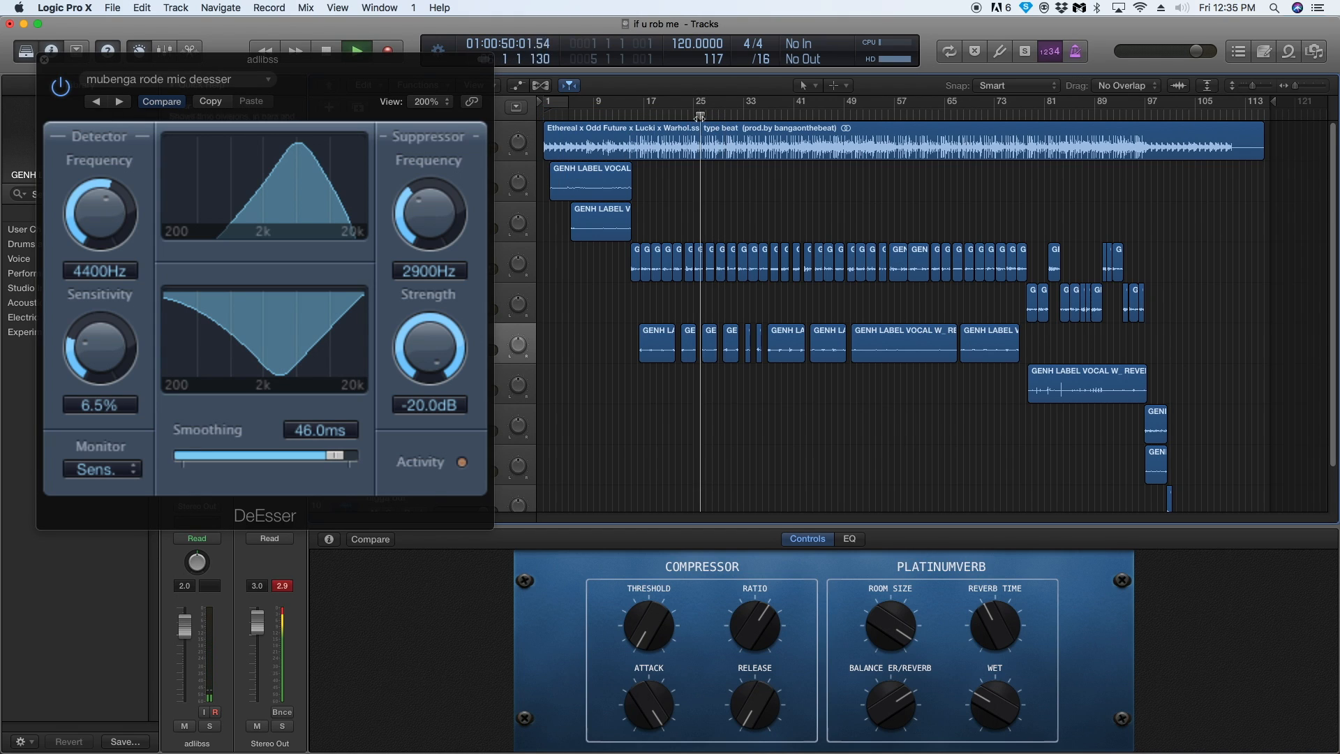
pyautogui.click(129, 469)
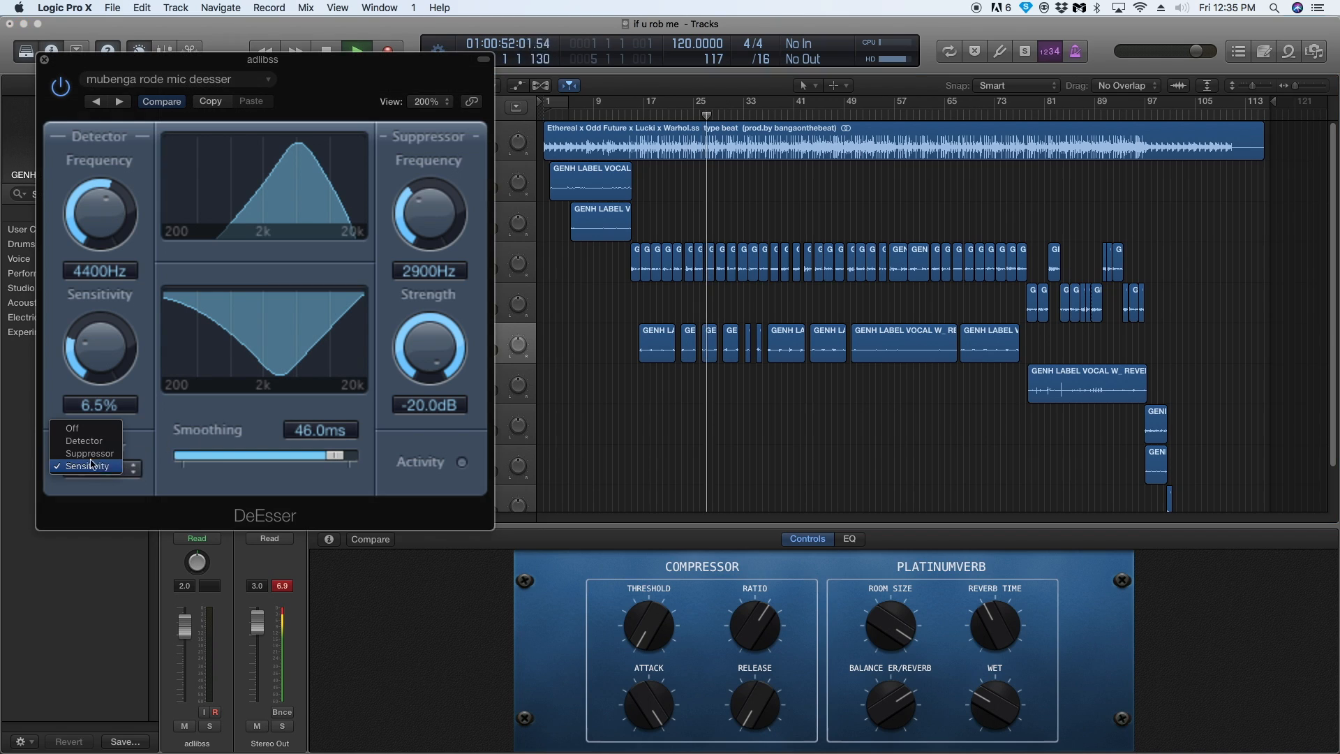
pyautogui.click(438, 483)
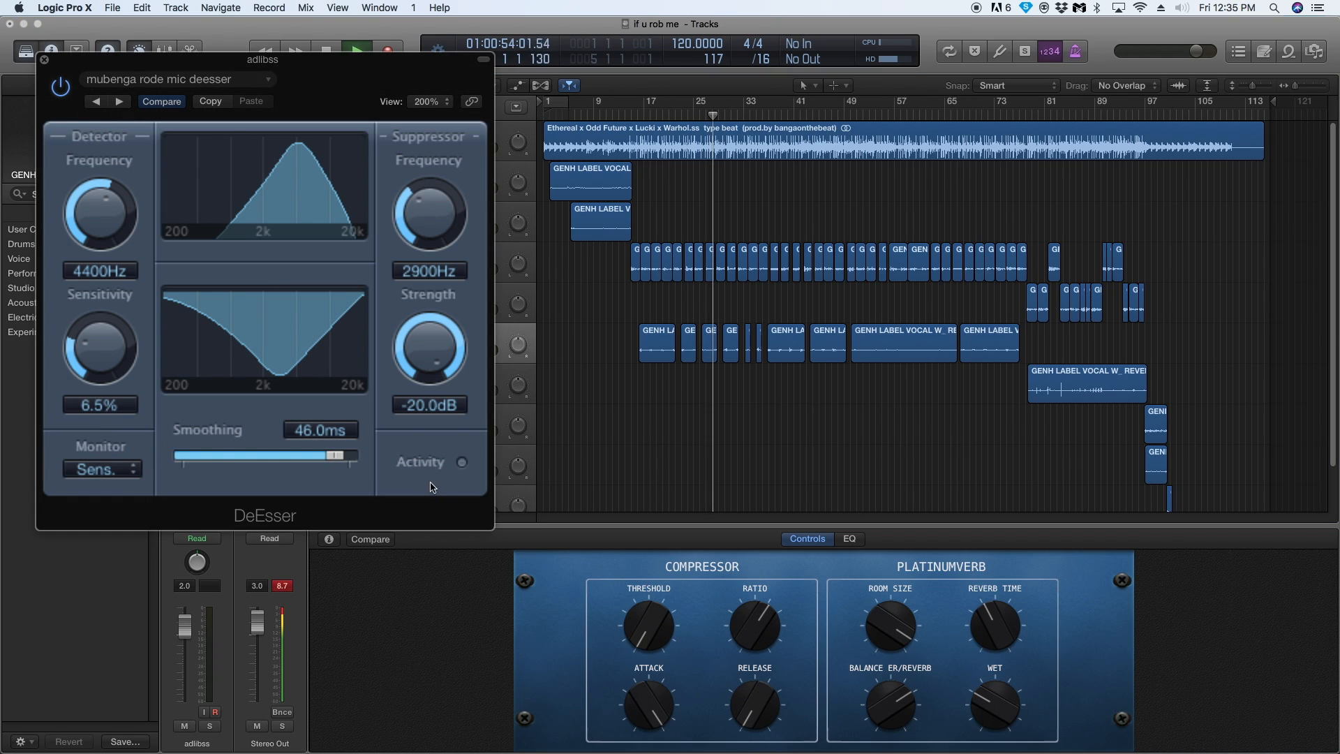
pyautogui.press('space')
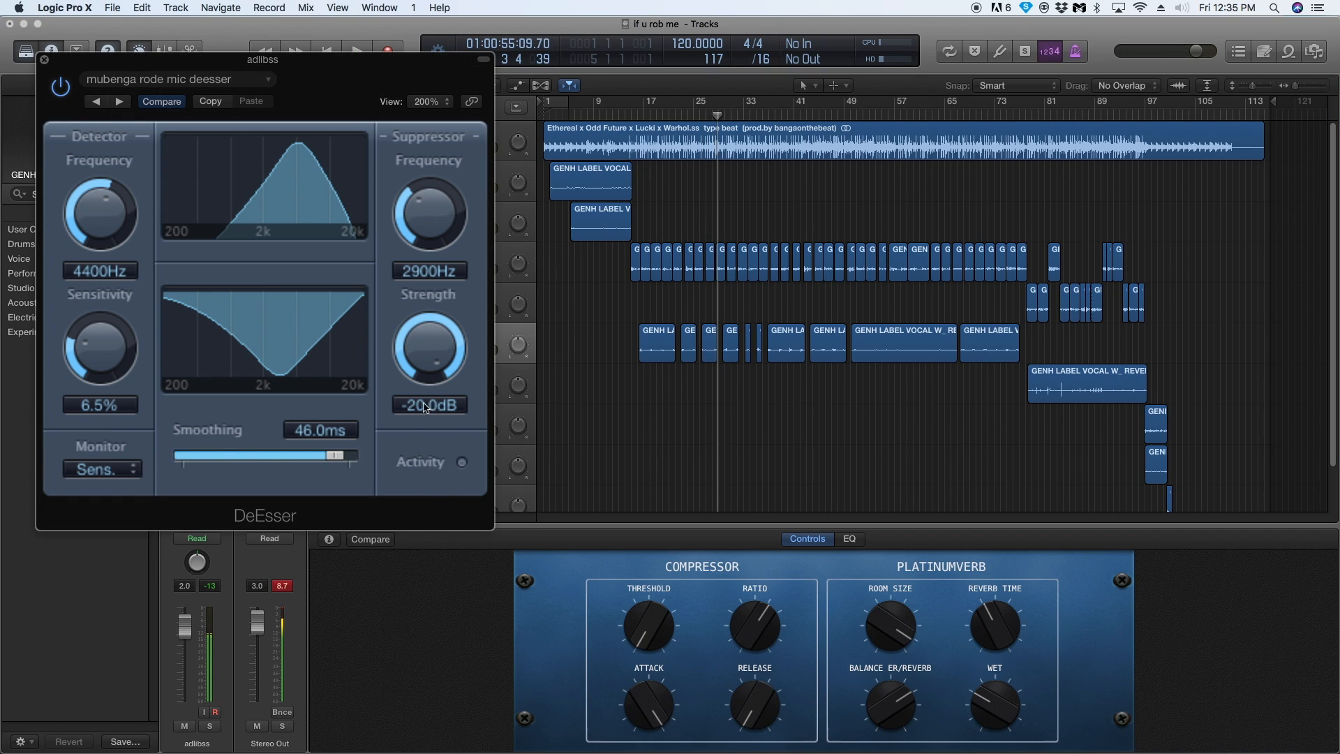
# Audition the DeEsser at several points between about bars 17 and 33 of the song.
pyautogui.click(649, 116)
pyautogui.press('space')
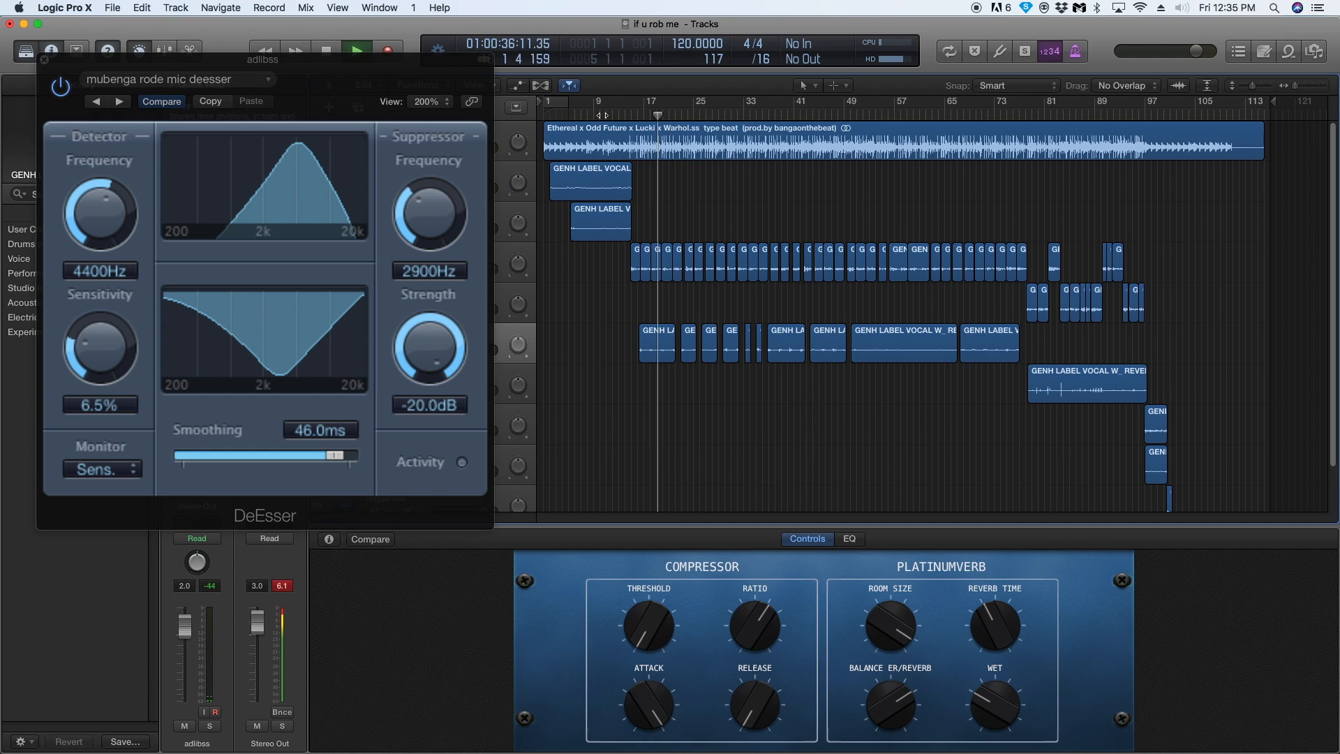
pyautogui.click(675, 116)
pyautogui.click(687, 116)
pyautogui.click(718, 129)
pyautogui.click(749, 114)
pyautogui.click(726, 114)
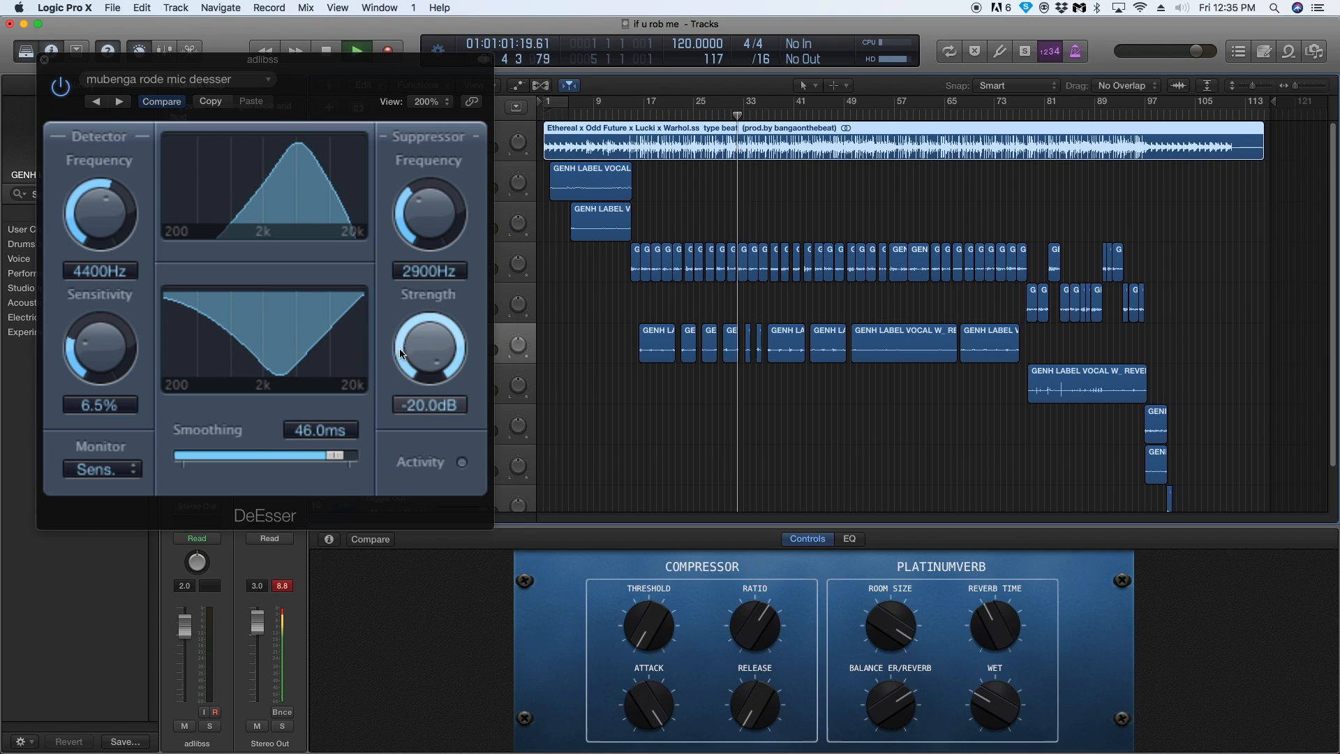
# Set the DeEsser's Sensitivity to 9.8%, undo the accidental marker creation, and close the plug-in with playback stopped.
pyautogui.moveTo(93, 347)
pyautogui.mouseDown()
pyautogui.moveTo(93, 328)
pyautogui.moveTo(99, 420)
pyautogui.moveTo(91, 380)
pyautogui.mouseUp()
pyautogui.click(140, 8)
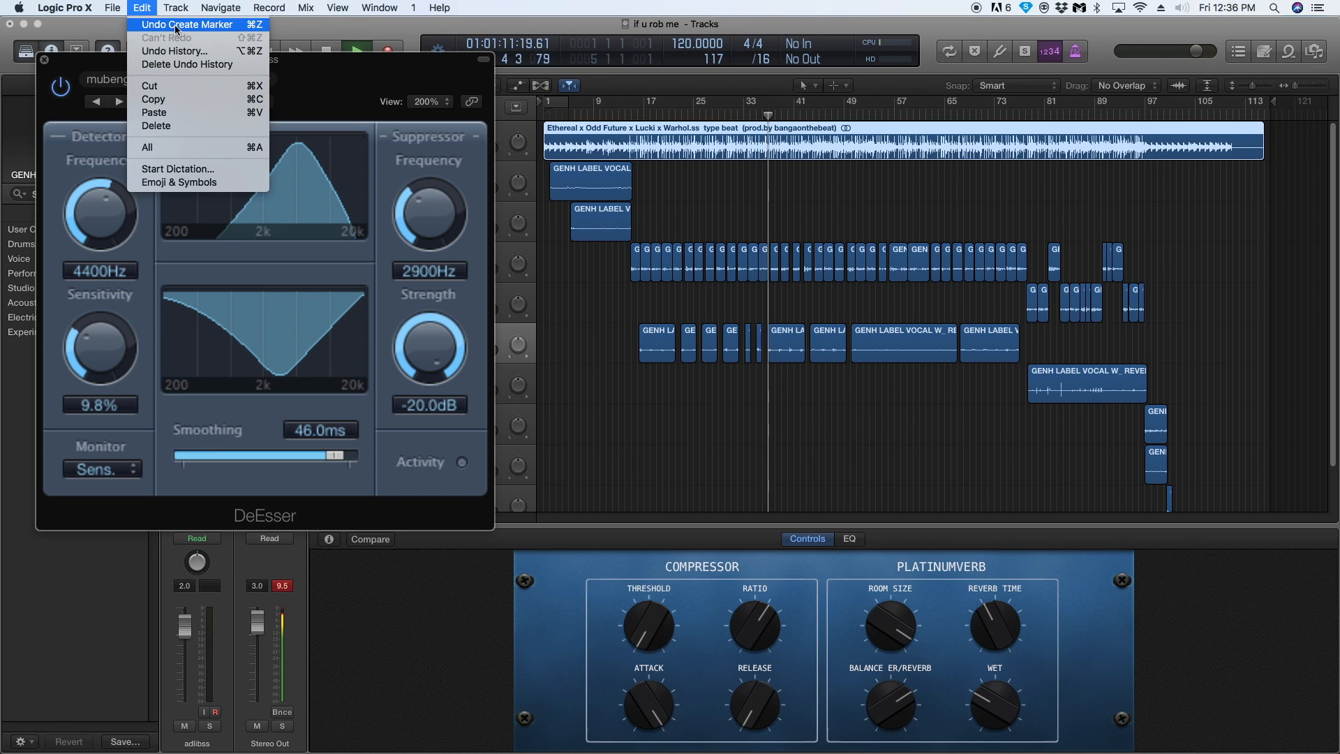
pyautogui.click(175, 26)
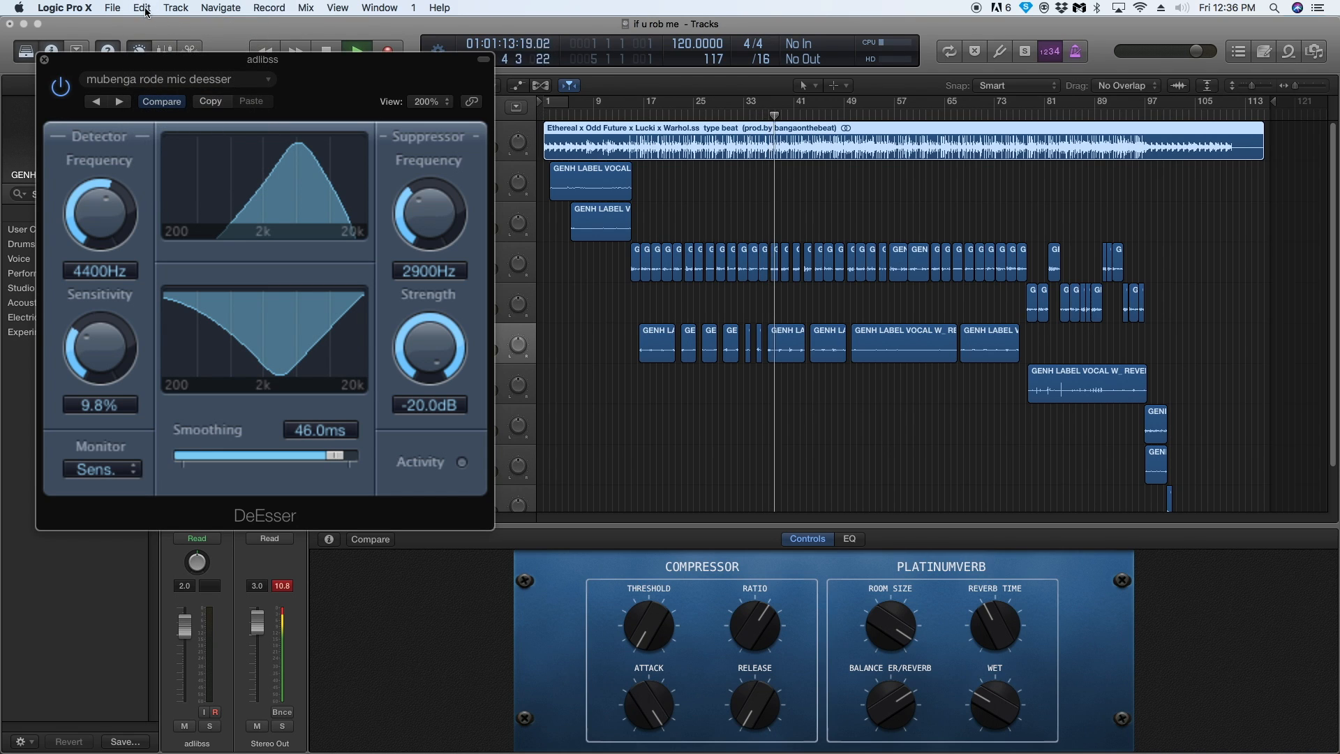
pyautogui.click(738, 197)
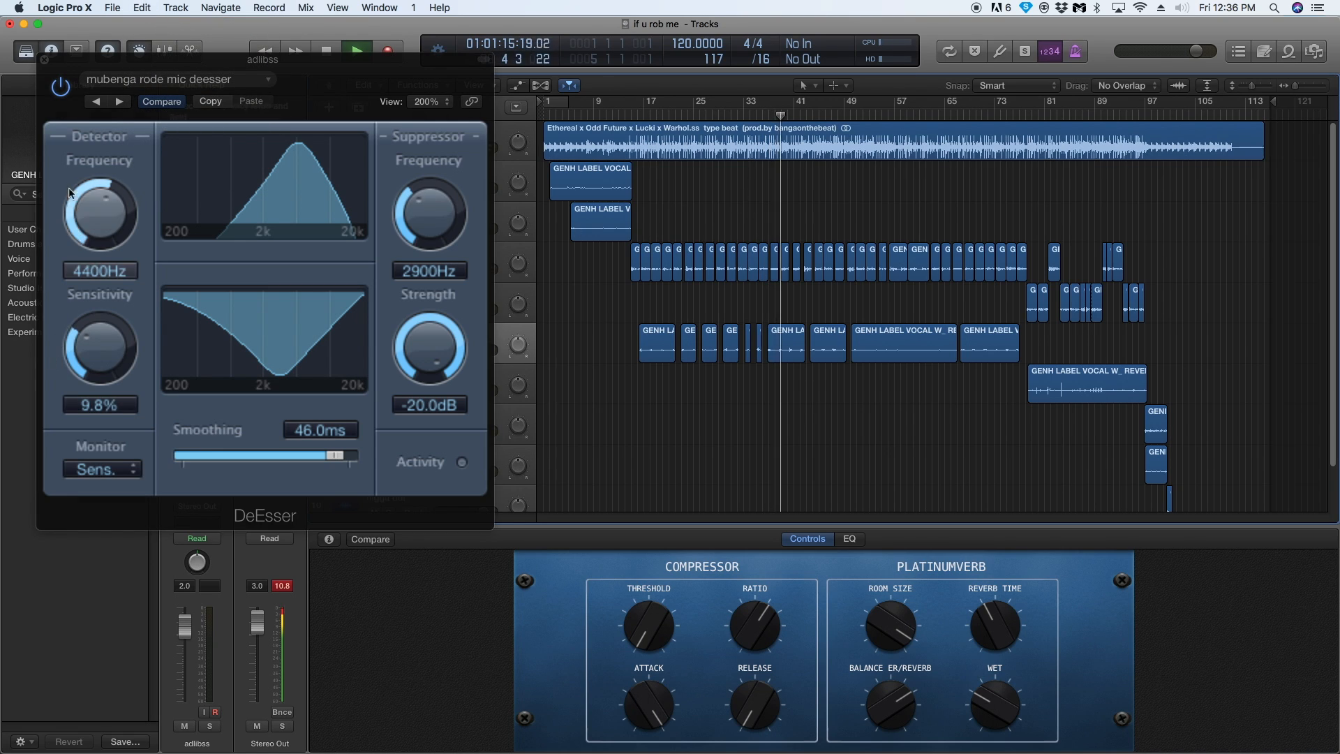
pyautogui.click(43, 60)
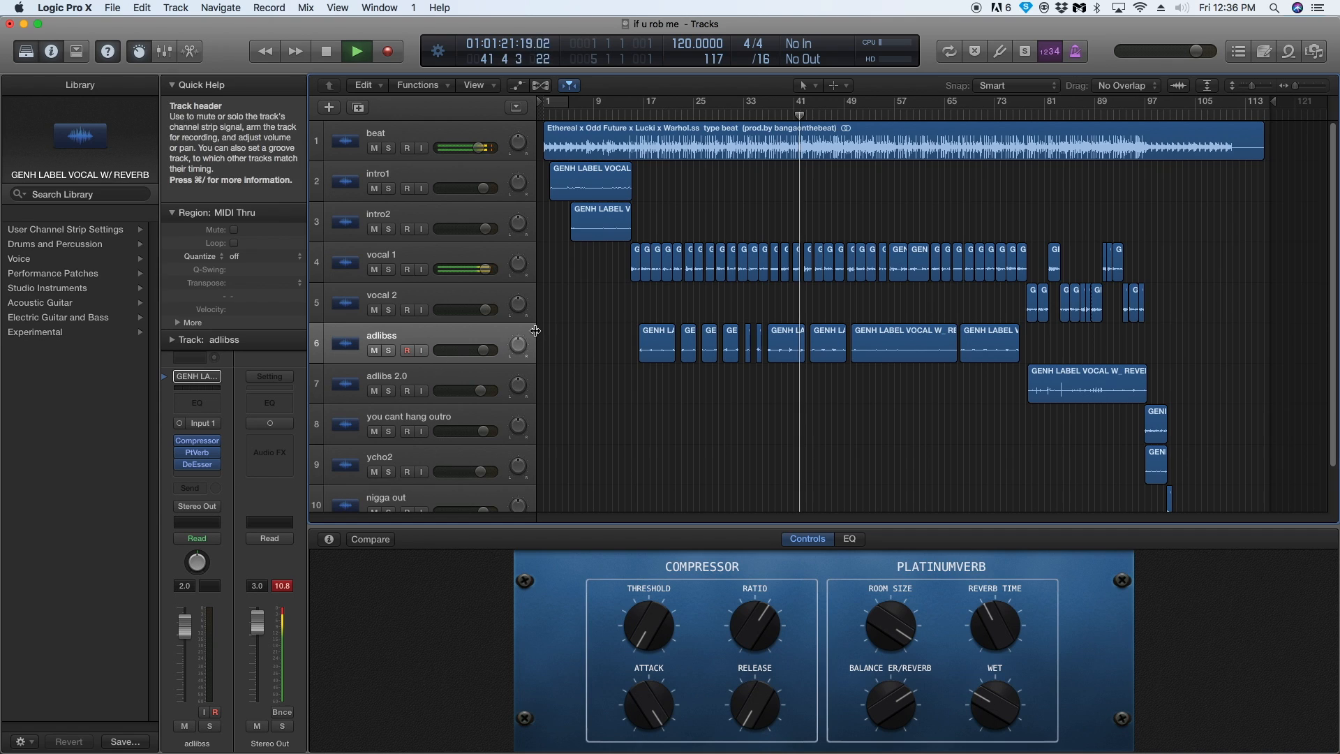
pyautogui.press('space')
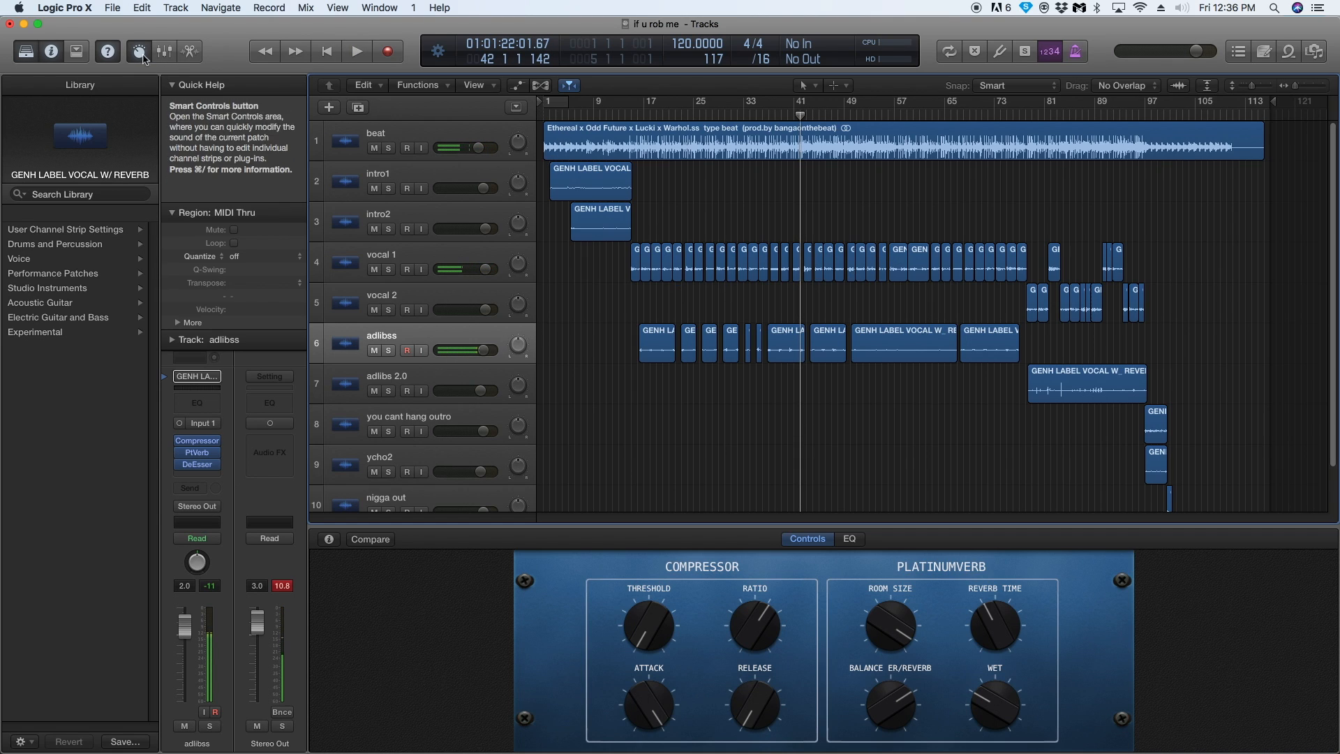
# Show the mixer and open the save dialog for the adlibss channel strip setting, cancelling without saving.
pyautogui.click(166, 55)
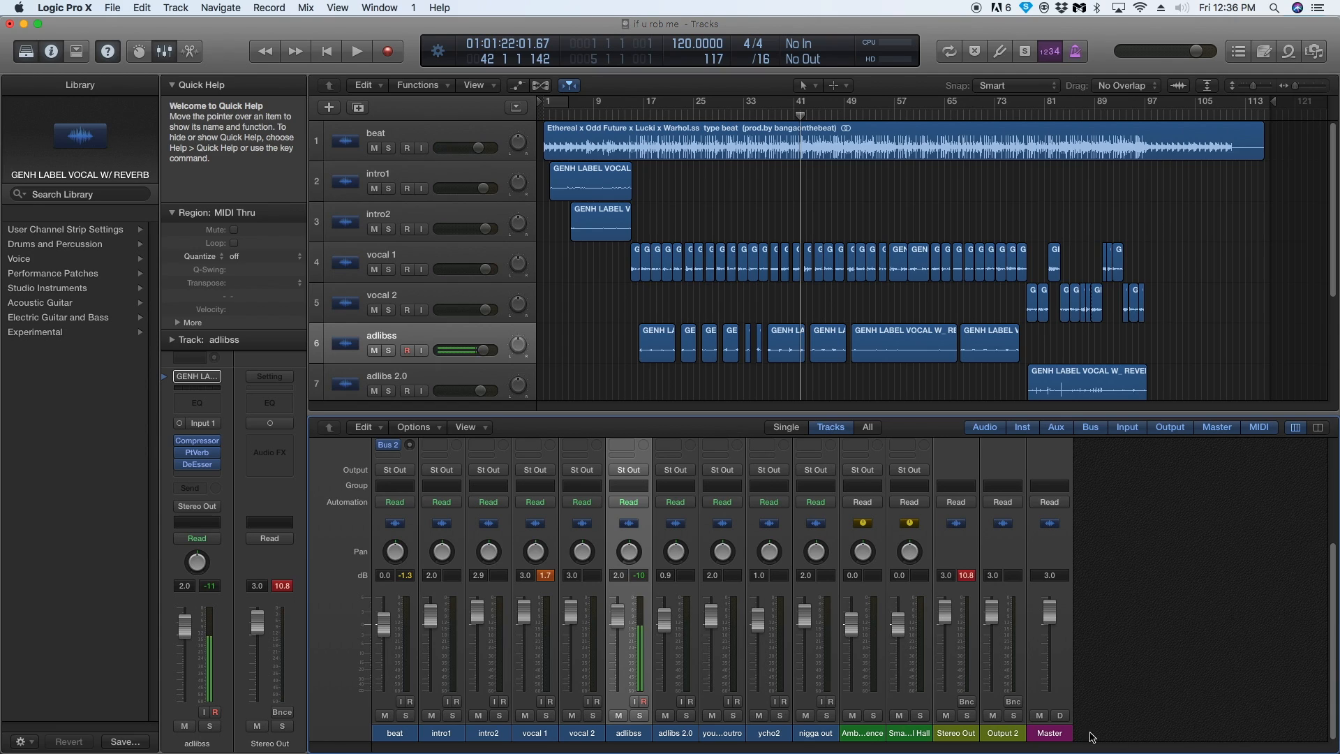
pyautogui.click(197, 376)
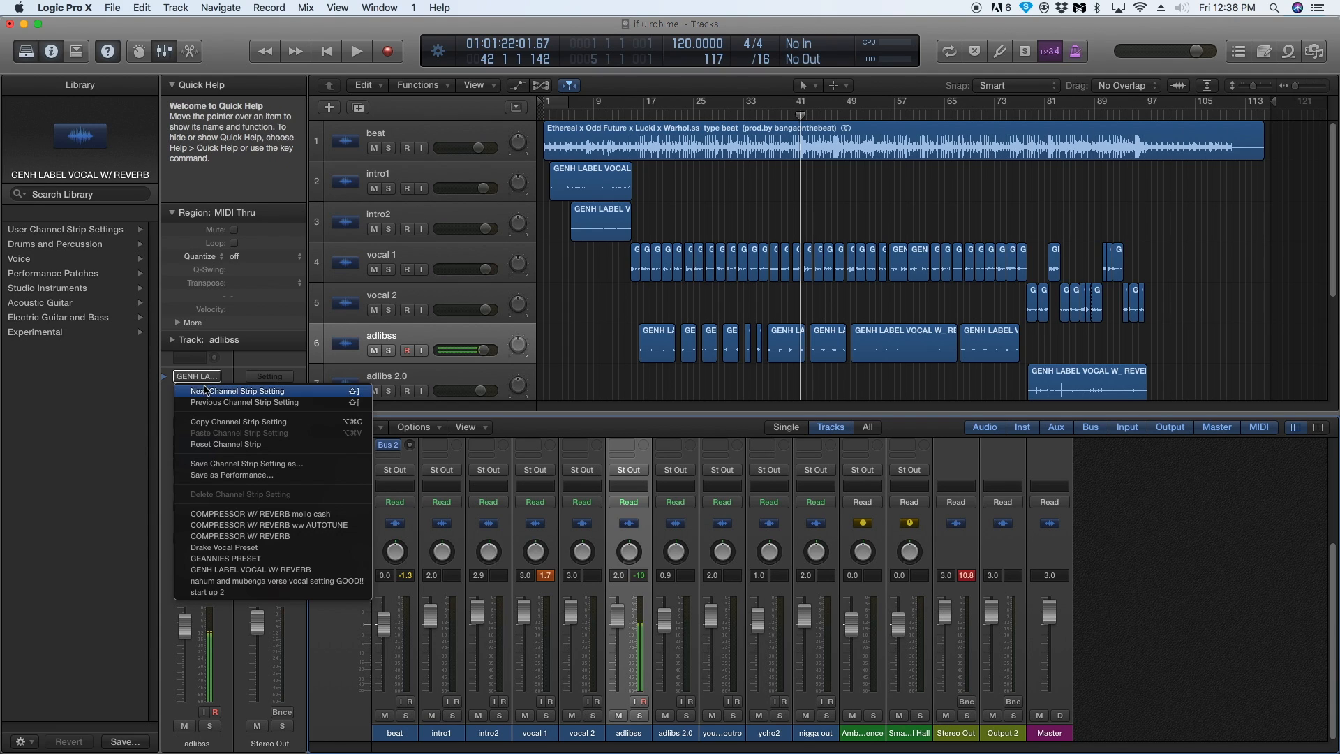
pyautogui.click(272, 466)
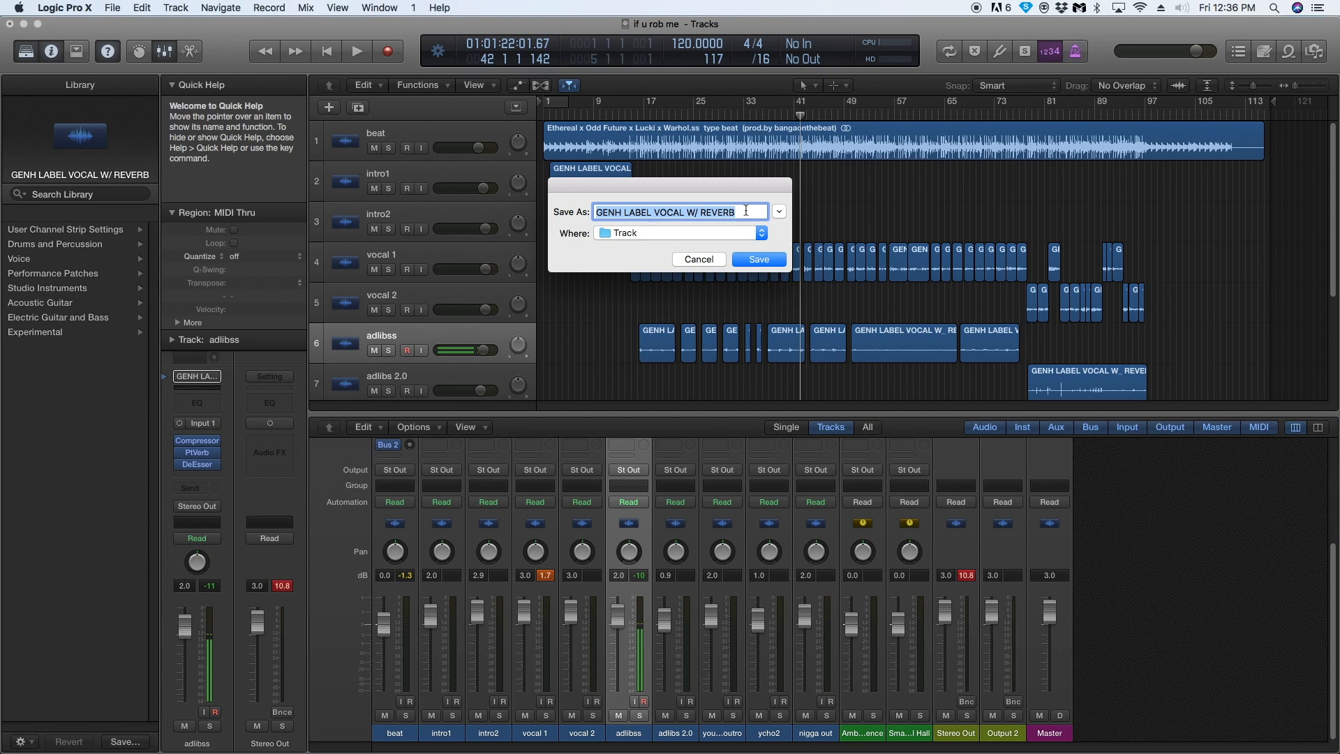
pyautogui.click(701, 259)
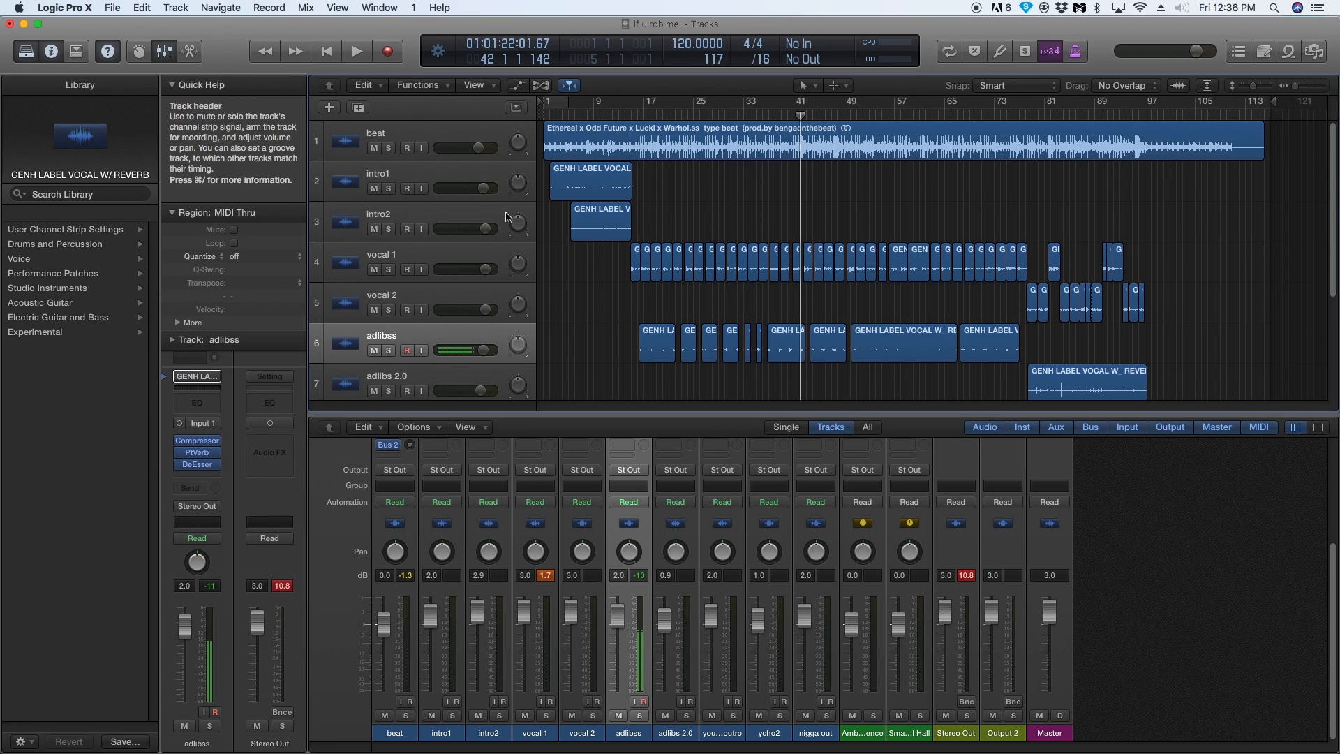
# Examine the Stereo Out channel strip in the mixer, switching its format to stereo and back to mono.
pyautogui.click(1019, 544)
pyautogui.click(949, 544)
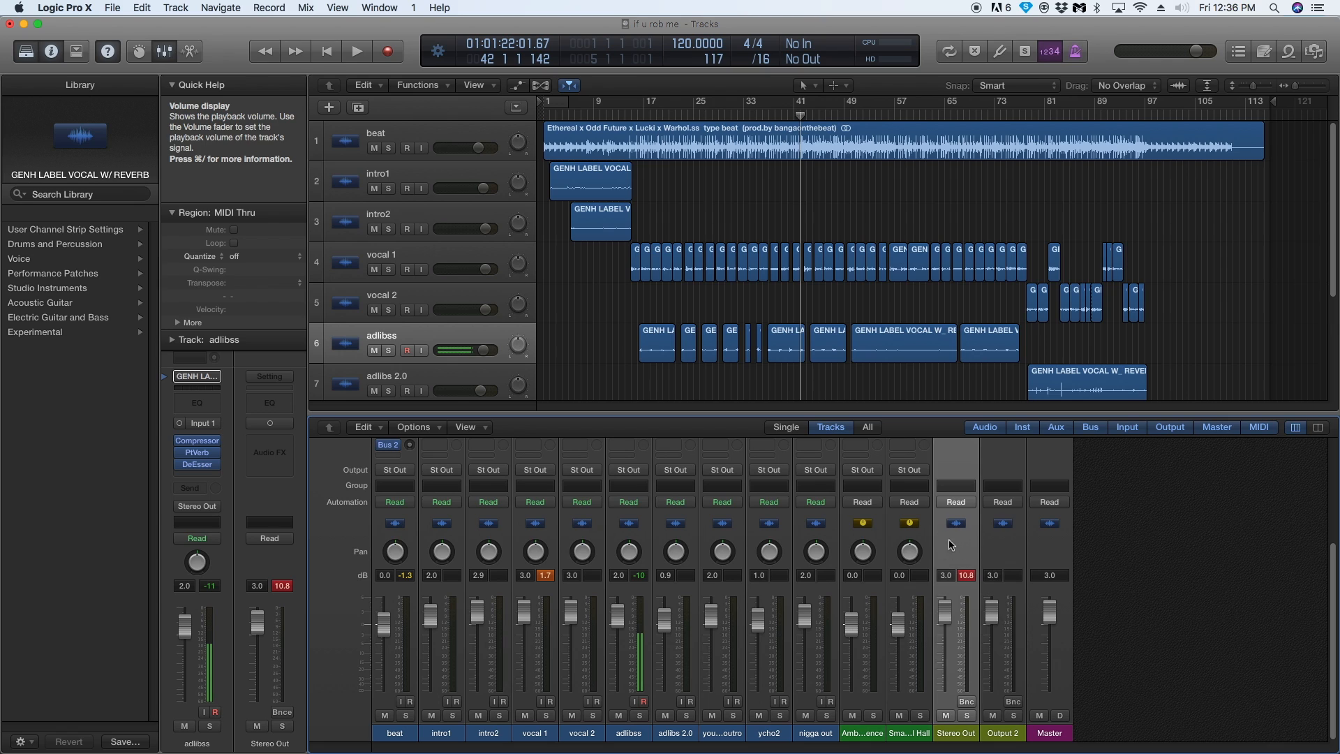
pyautogui.scroll(5, 1334, 600)
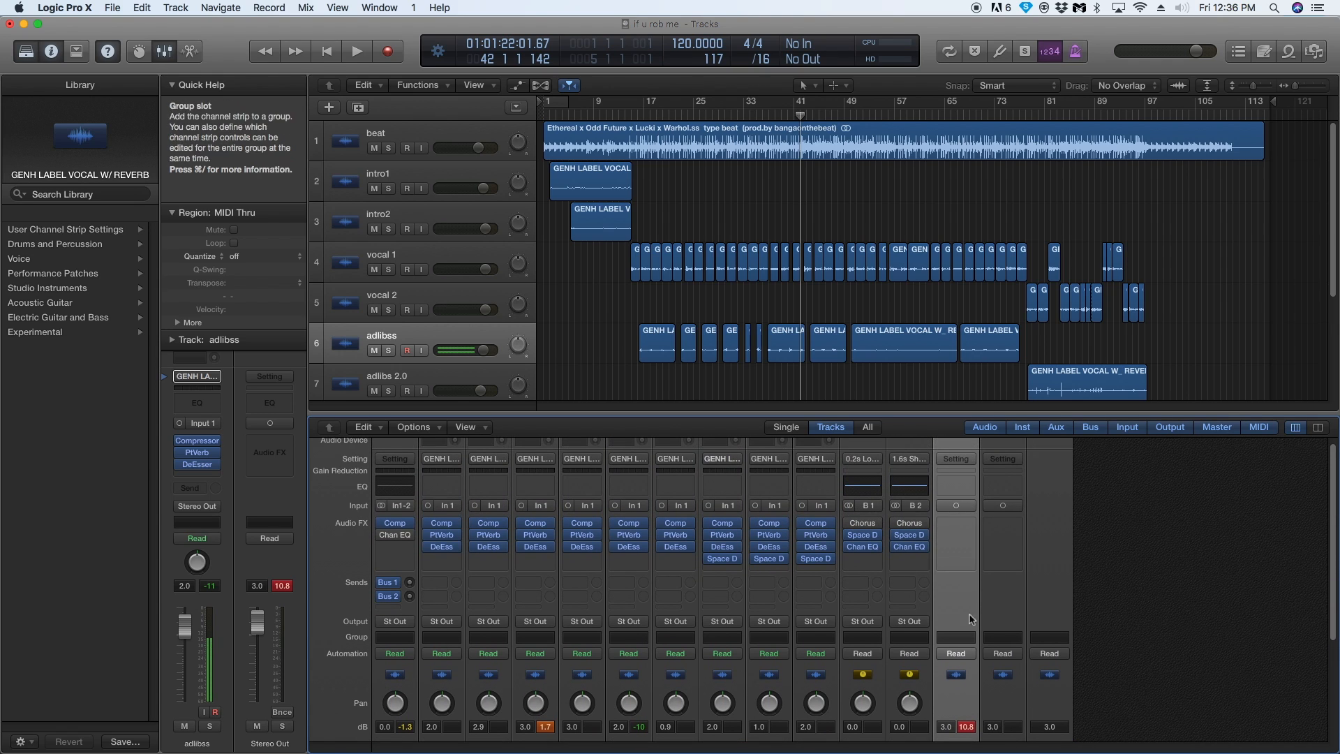
pyautogui.click(968, 507)
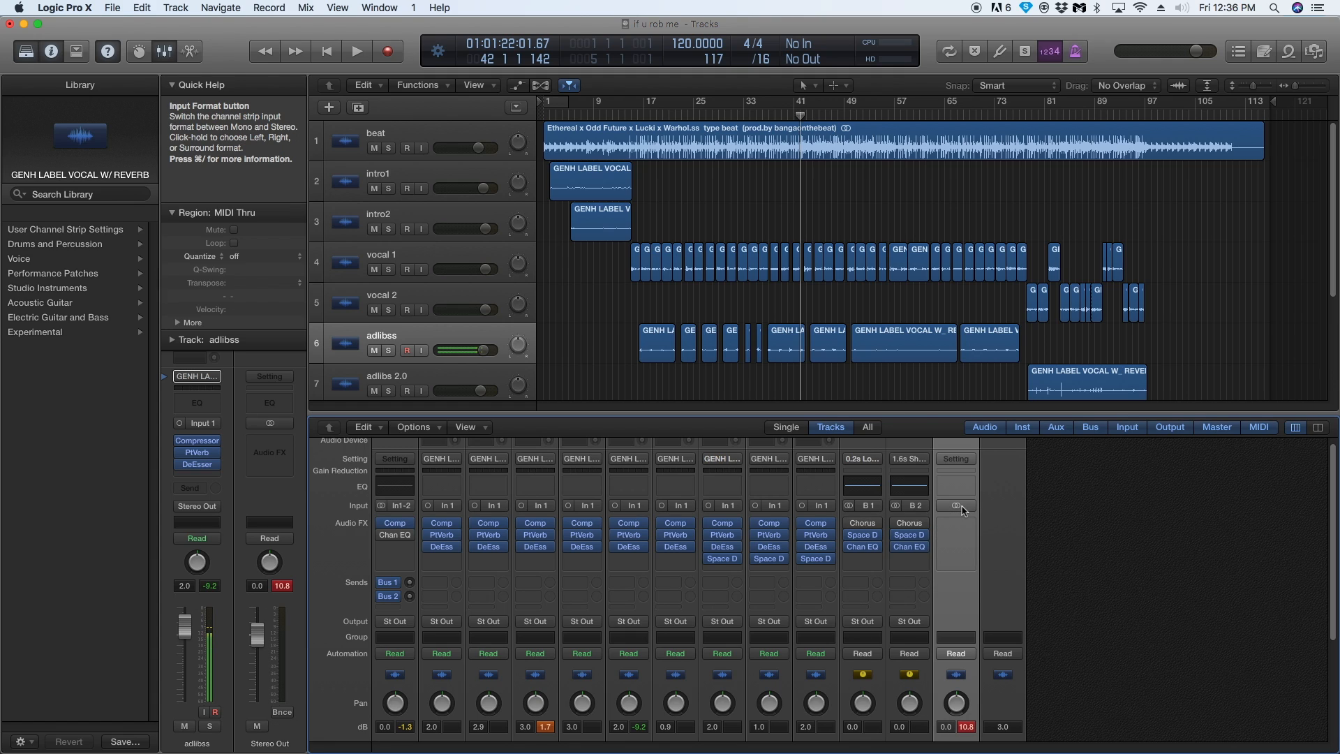
pyautogui.click(962, 510)
pyautogui.scroll(-3, 1326, 488)
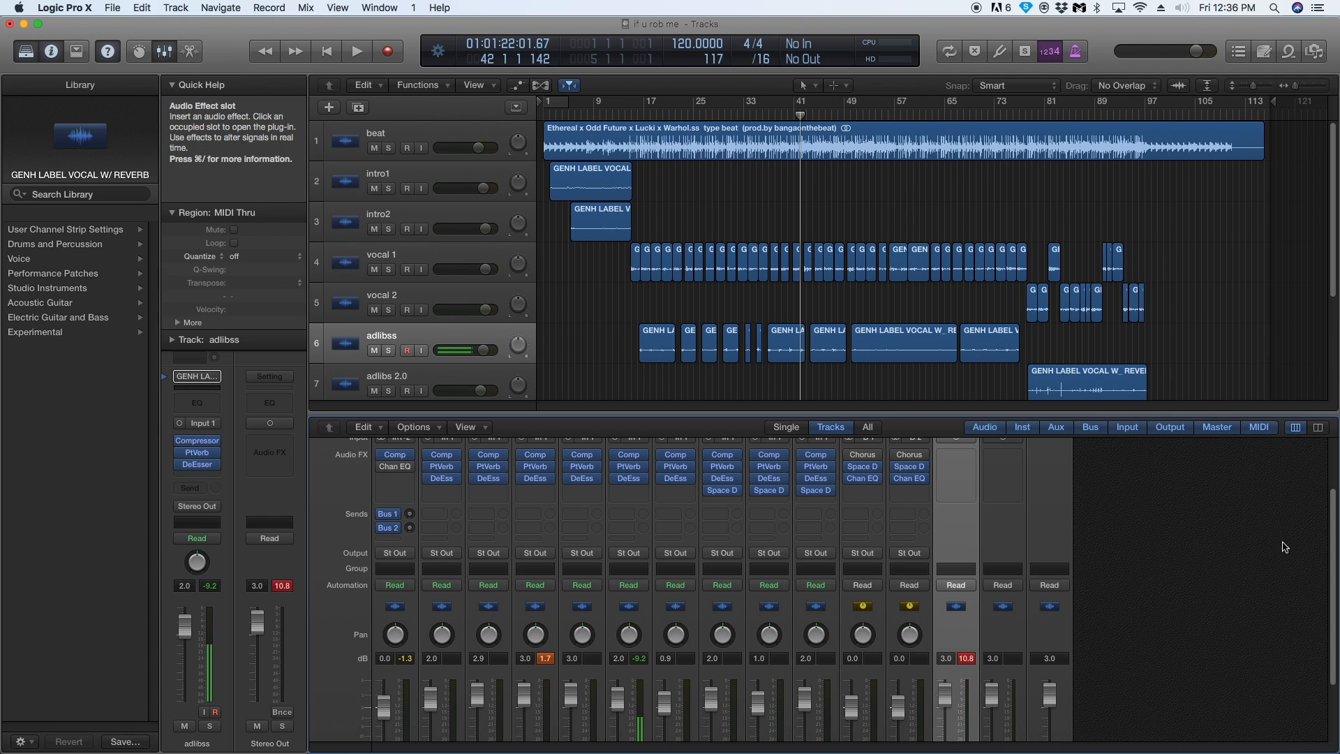
pyautogui.scroll(2, 1333, 544)
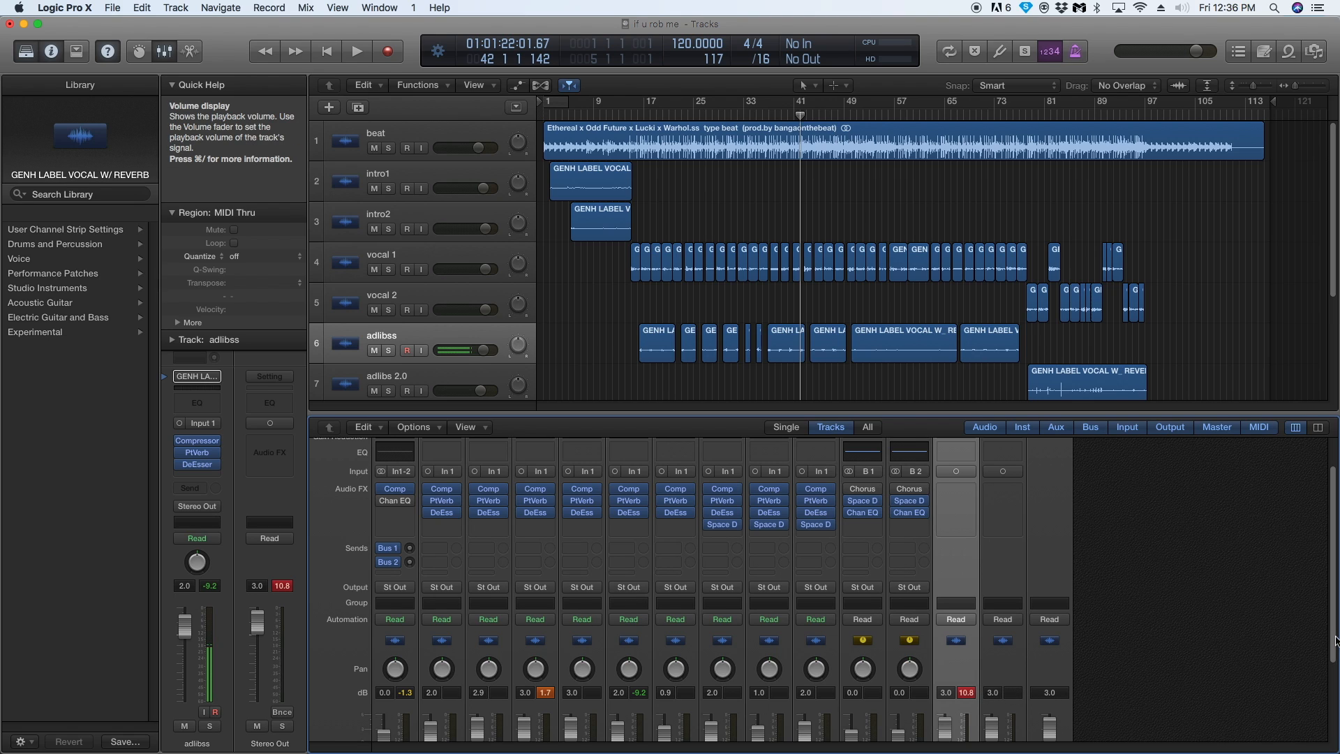
# Review the project's Save As options and available destination folders, cancelling without saving.
pyautogui.scroll(-5, 1334, 641)
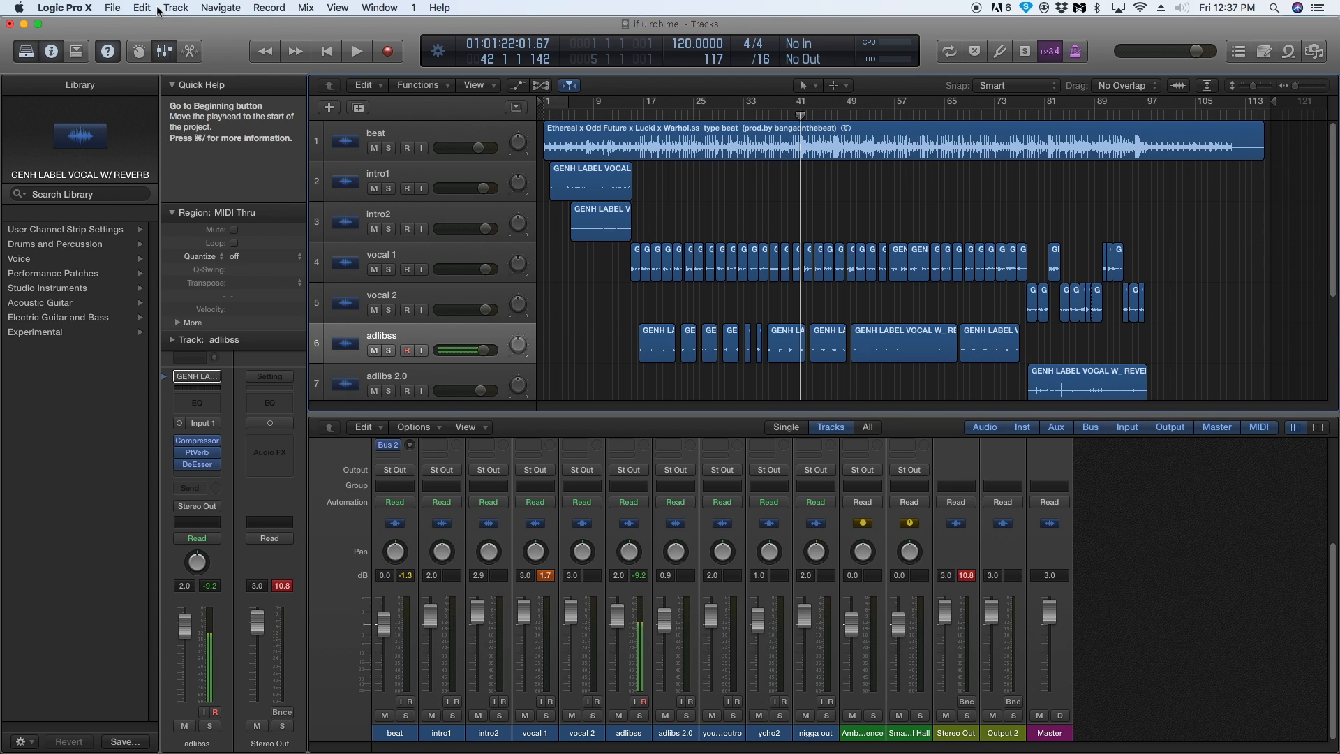
pyautogui.click(112, 8)
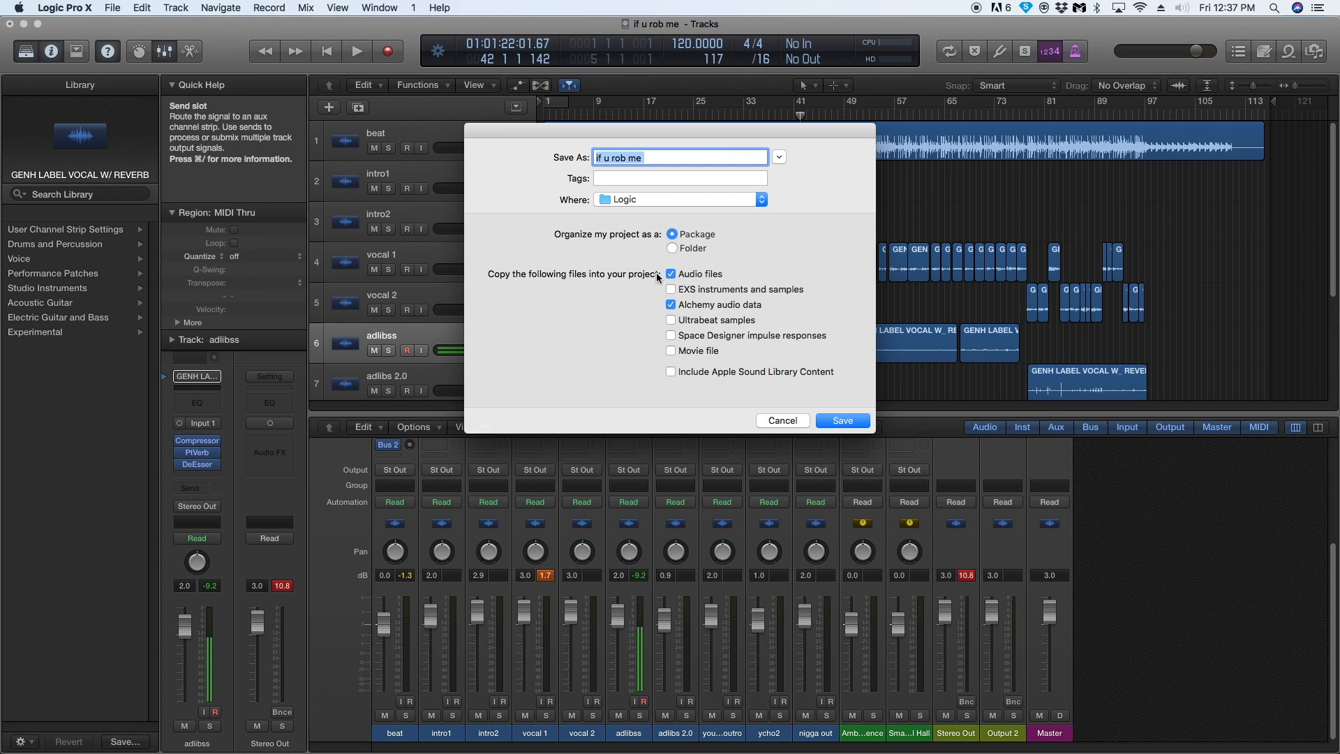
pyautogui.click(632, 201)
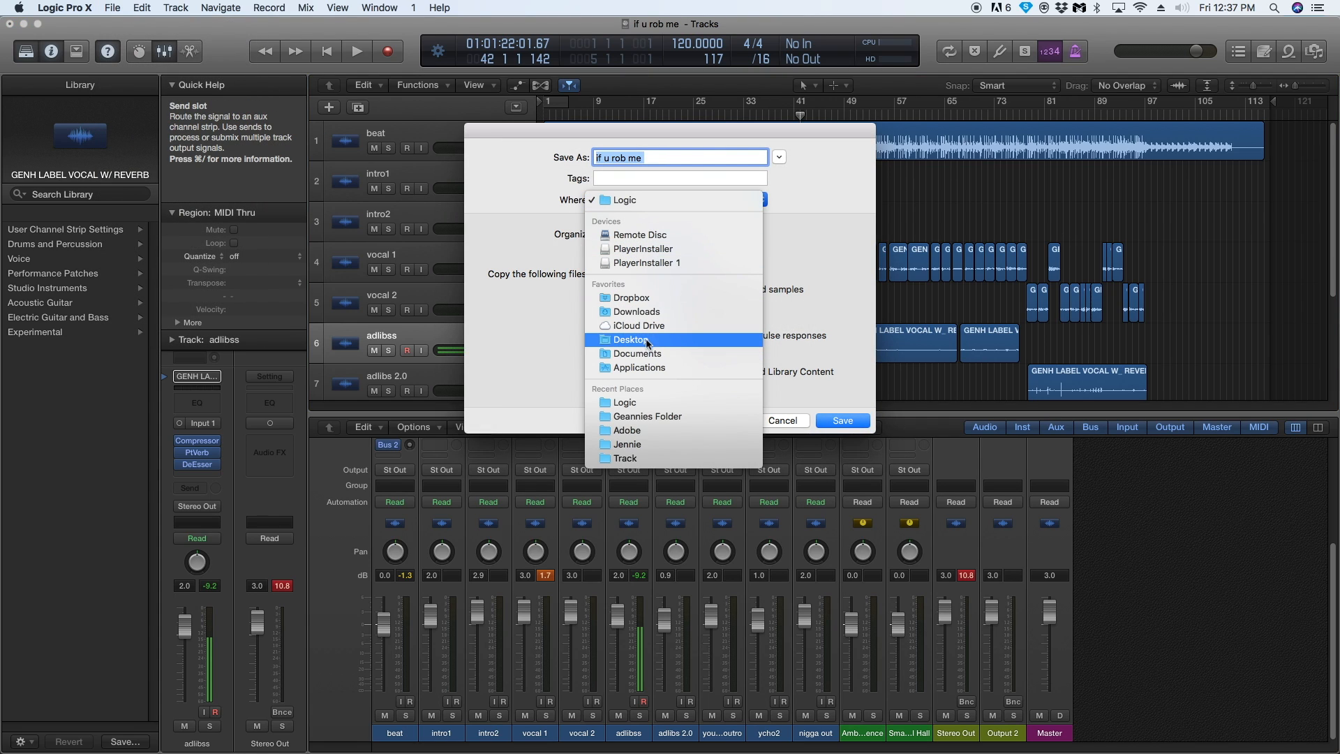
pyautogui.click(841, 273)
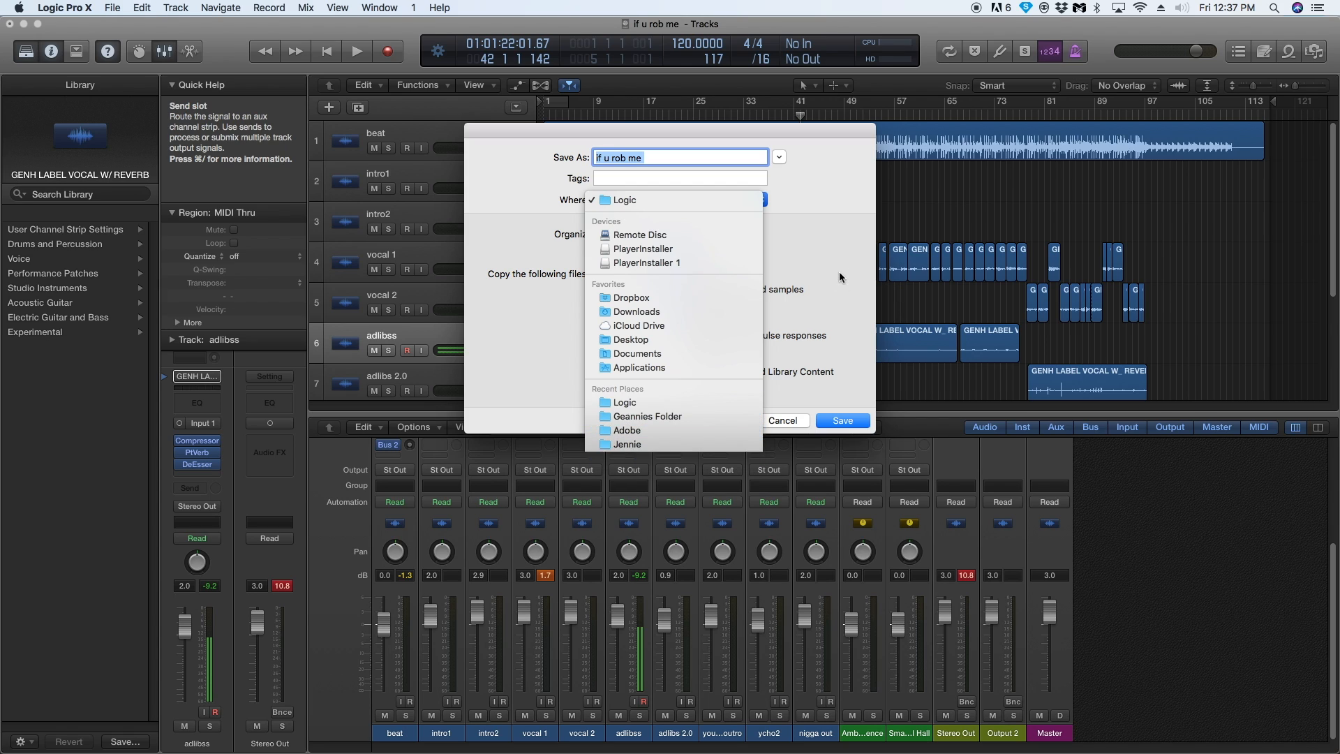
pyautogui.click(782, 420)
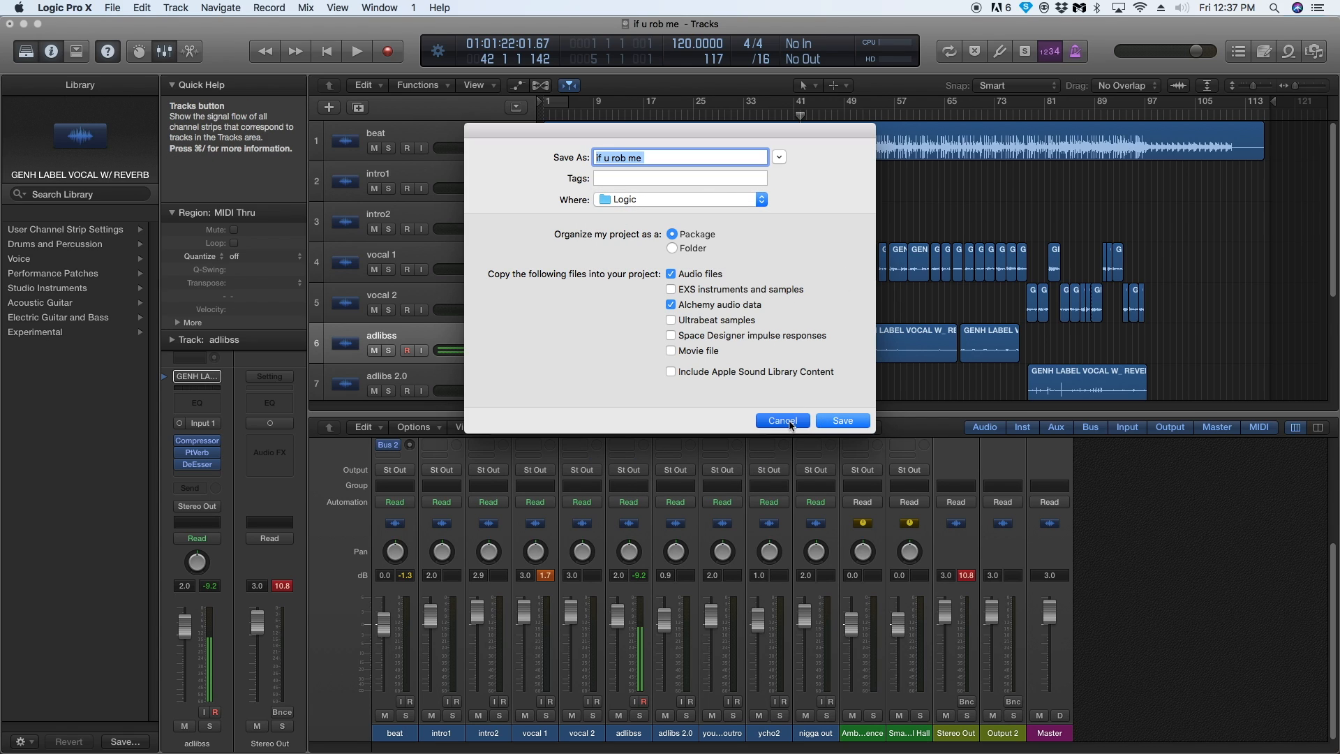
# Open the bounce settings for the whole project, choose PCM as the destination format, and cancel without bouncing.
pyautogui.click(112, 8)
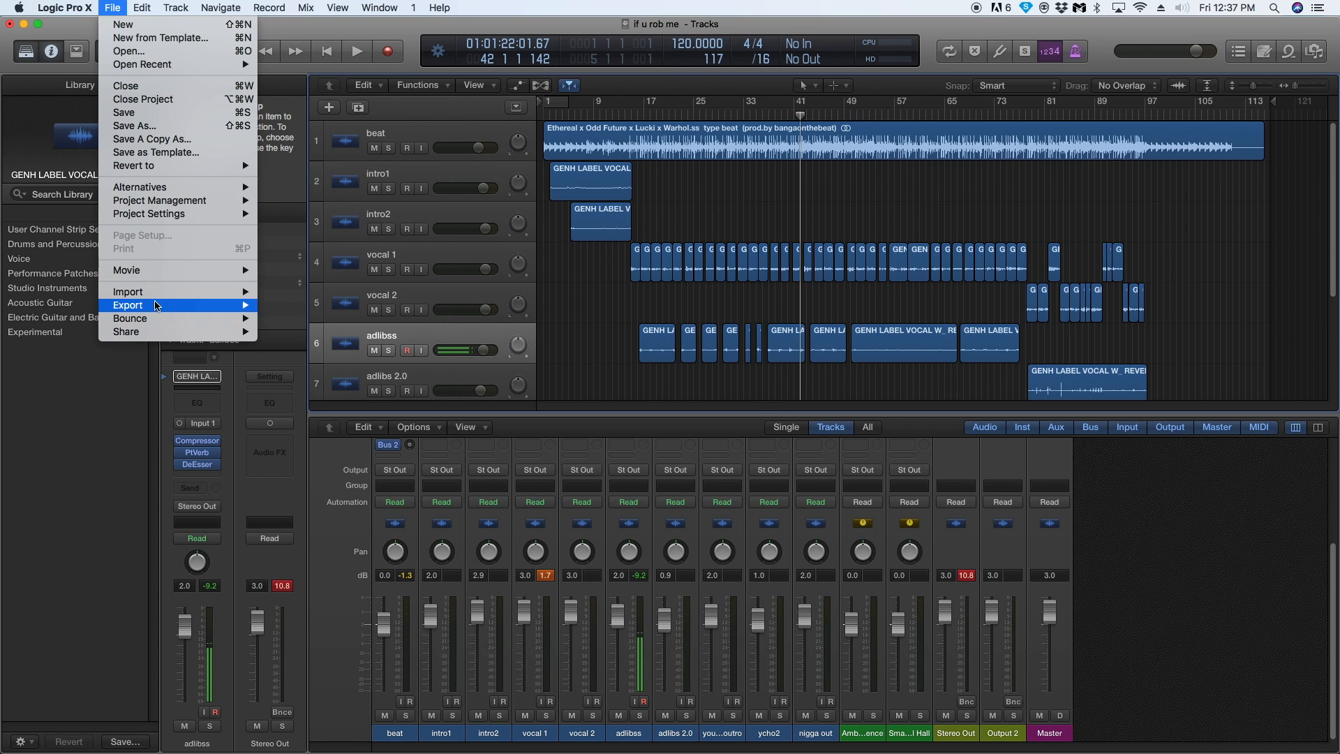
pyautogui.moveTo(163, 325)
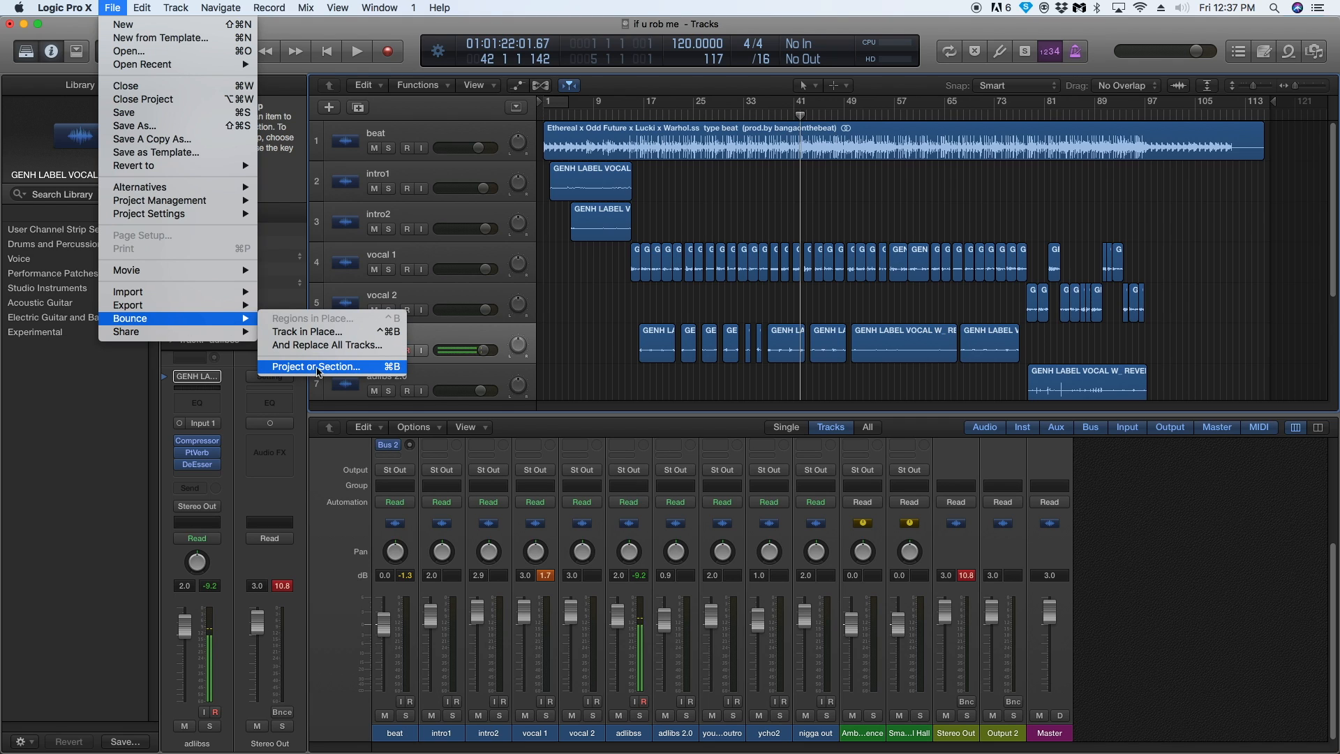
pyautogui.click(320, 367)
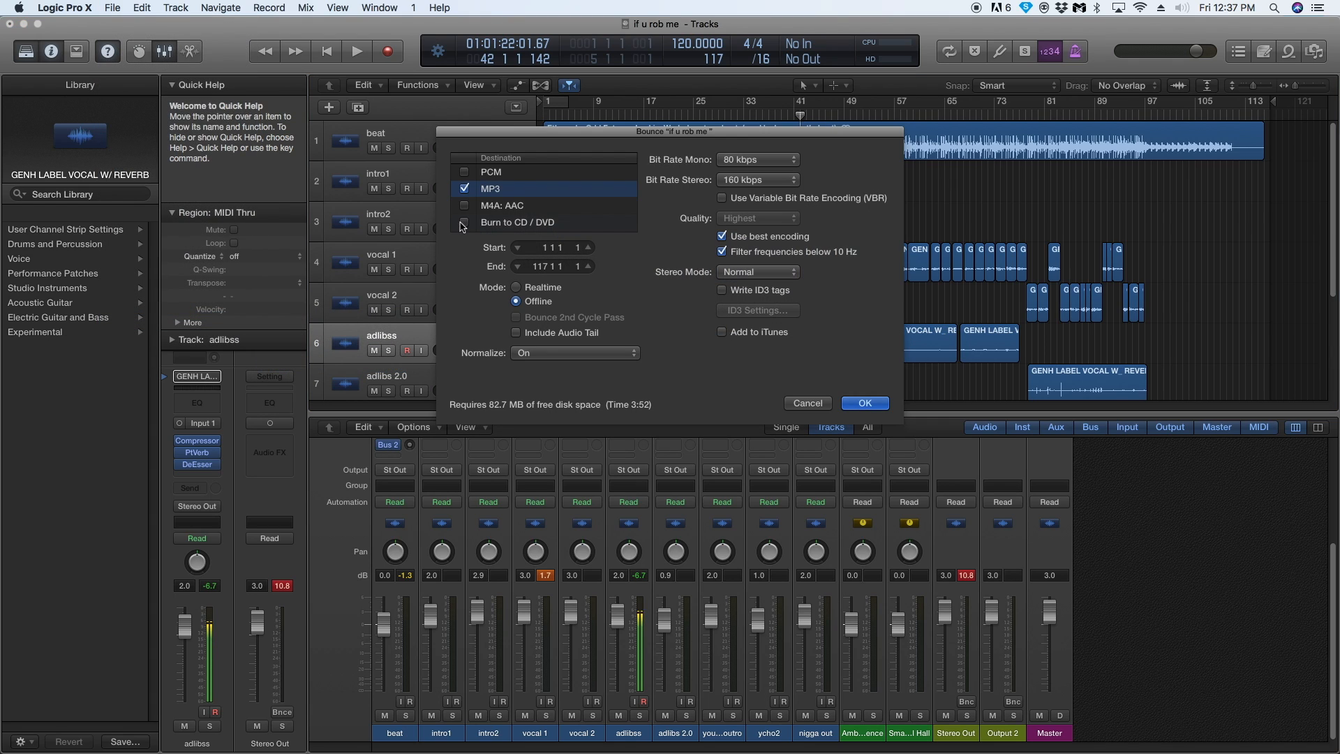
pyautogui.click(455, 176)
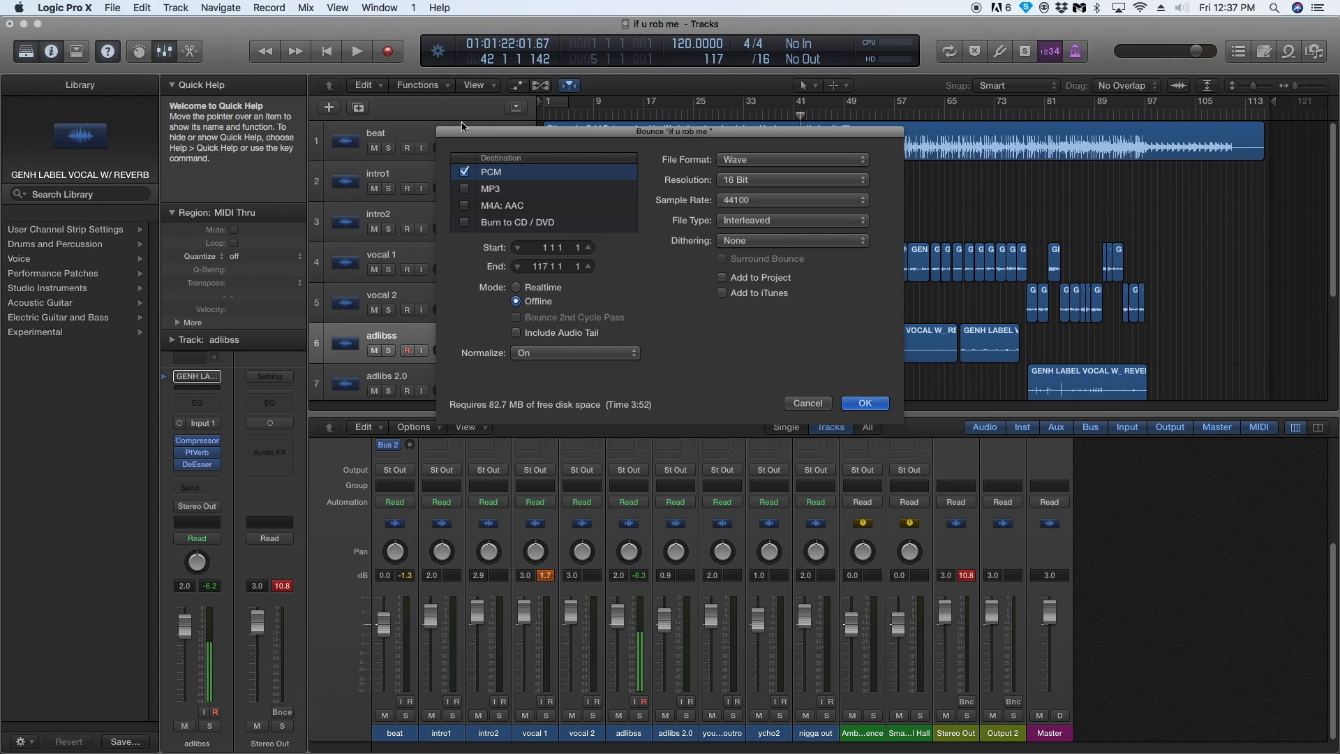
pyautogui.click(807, 403)
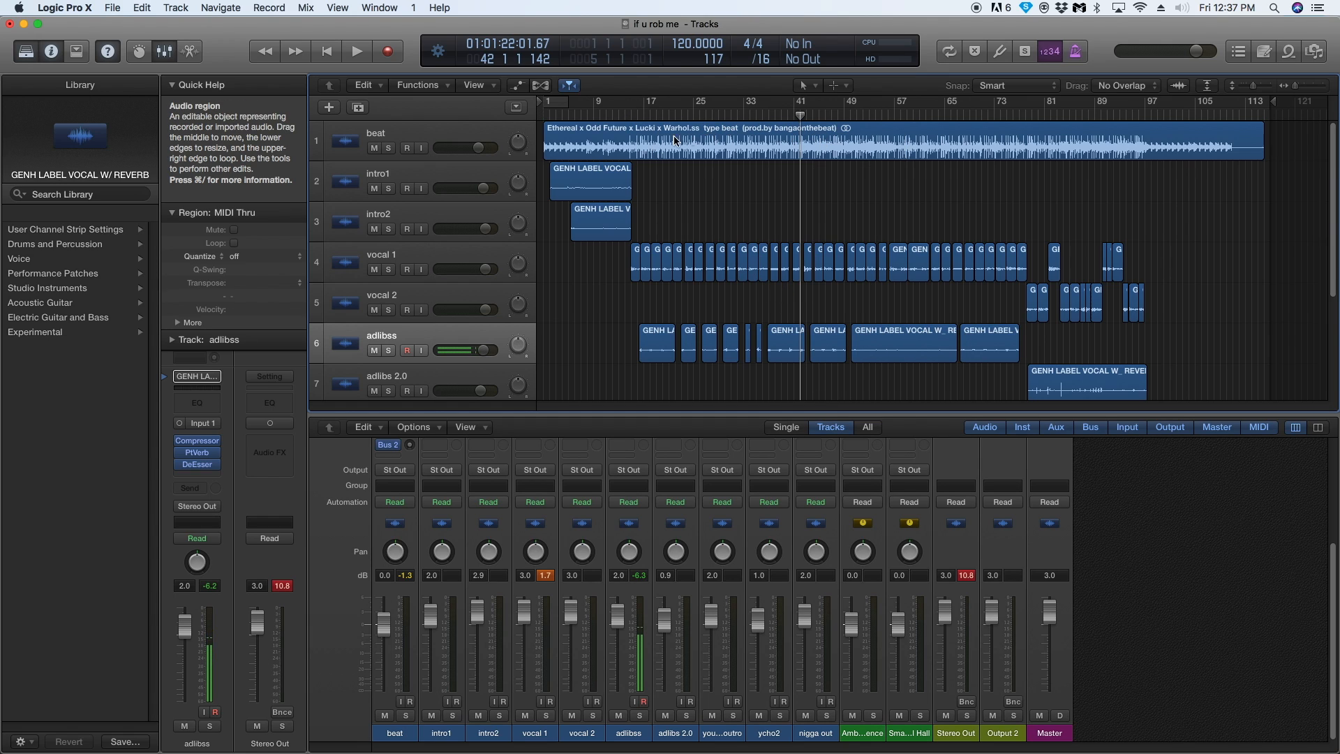
# With the beat track selected, set up an MP3 bounce of the project, check the mono bit rate choices, and cancel at the save prompt.
pyautogui.click(471, 139)
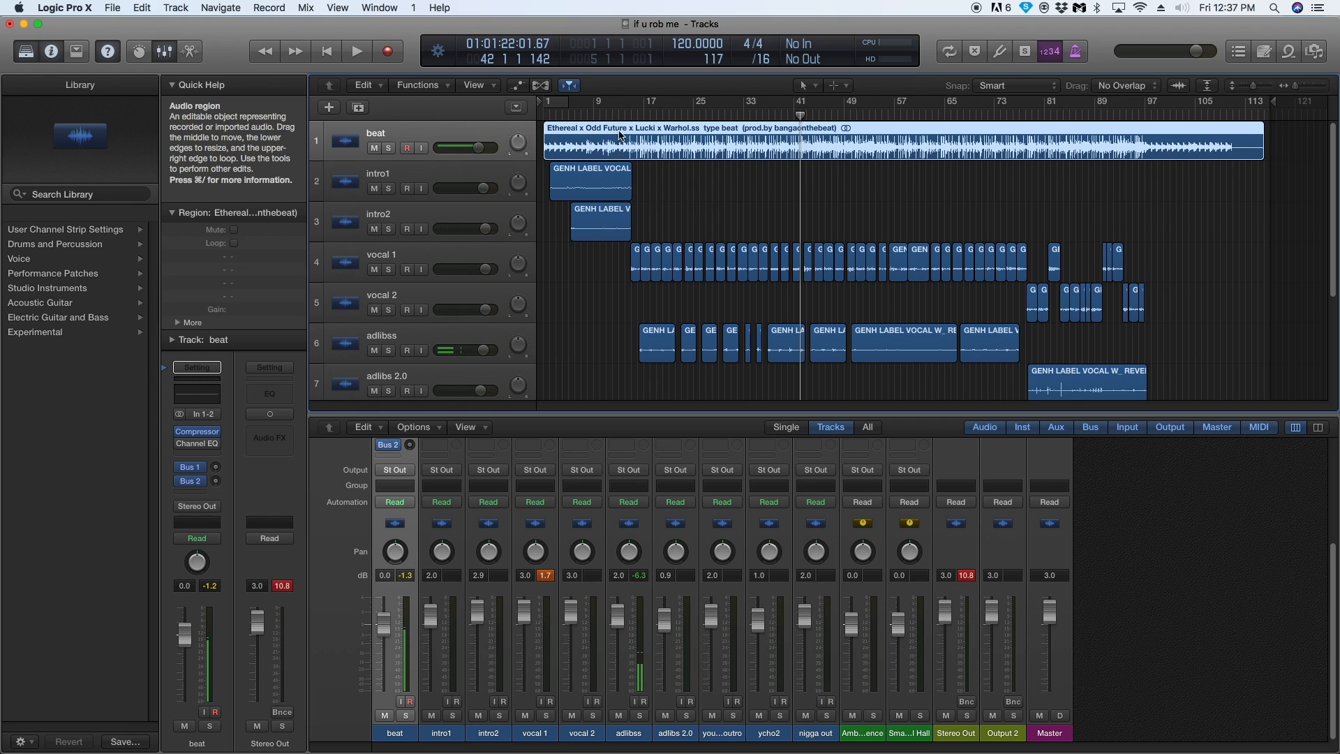
pyautogui.click(788, 185)
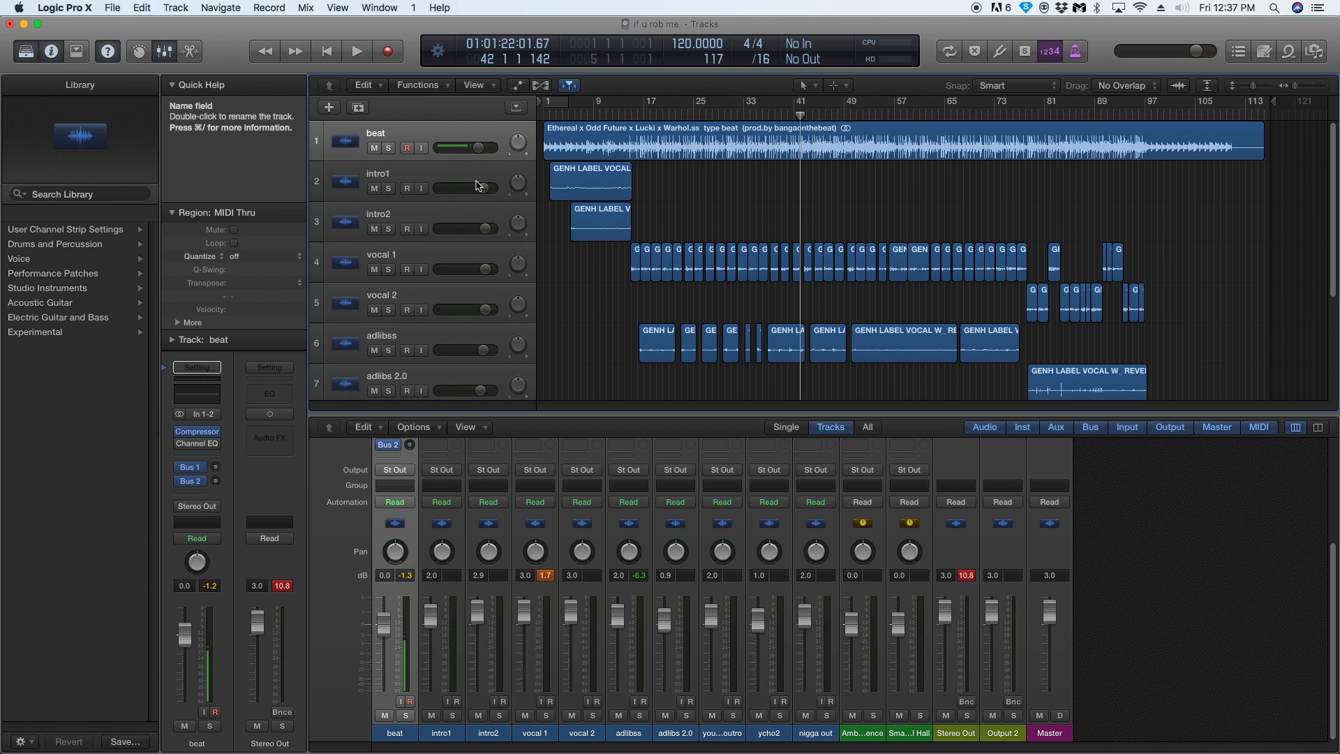
pyautogui.click(114, 8)
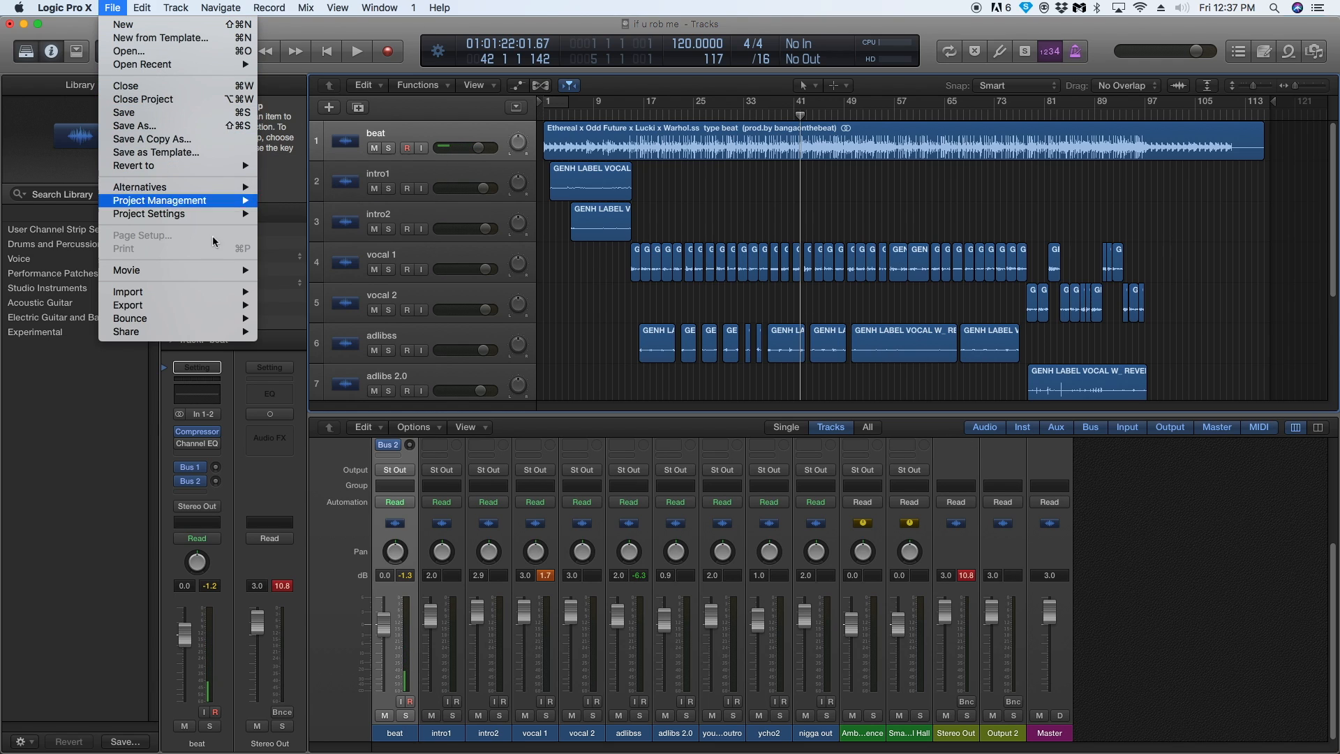
pyautogui.moveTo(230, 323)
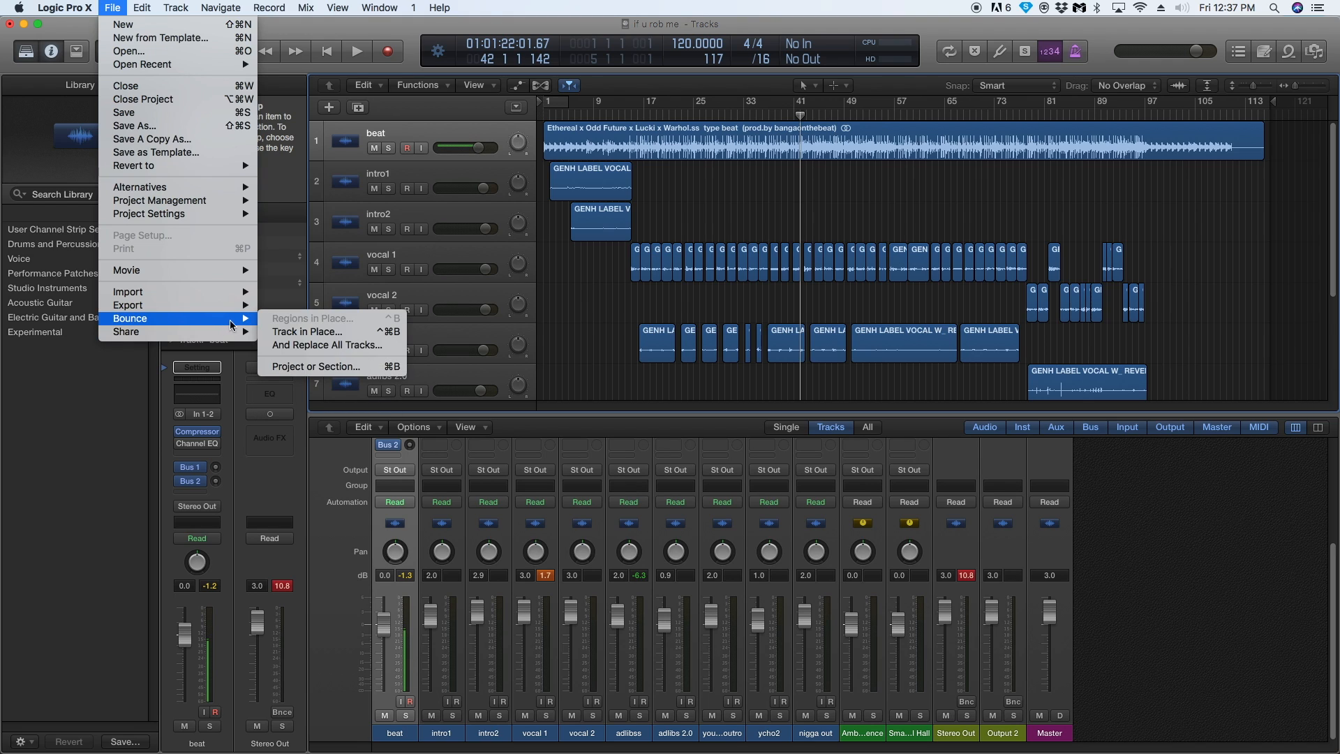
pyautogui.click(316, 367)
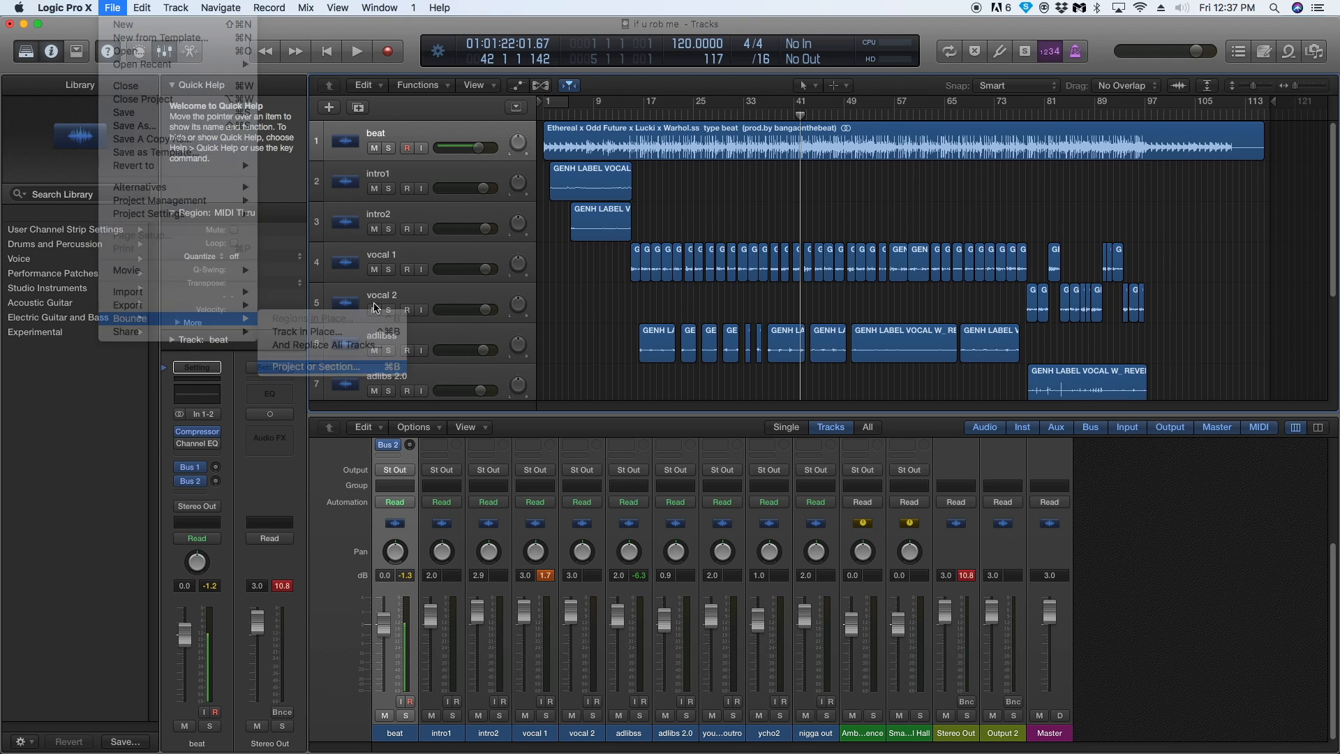
pyautogui.click(464, 172)
pyautogui.click(464, 188)
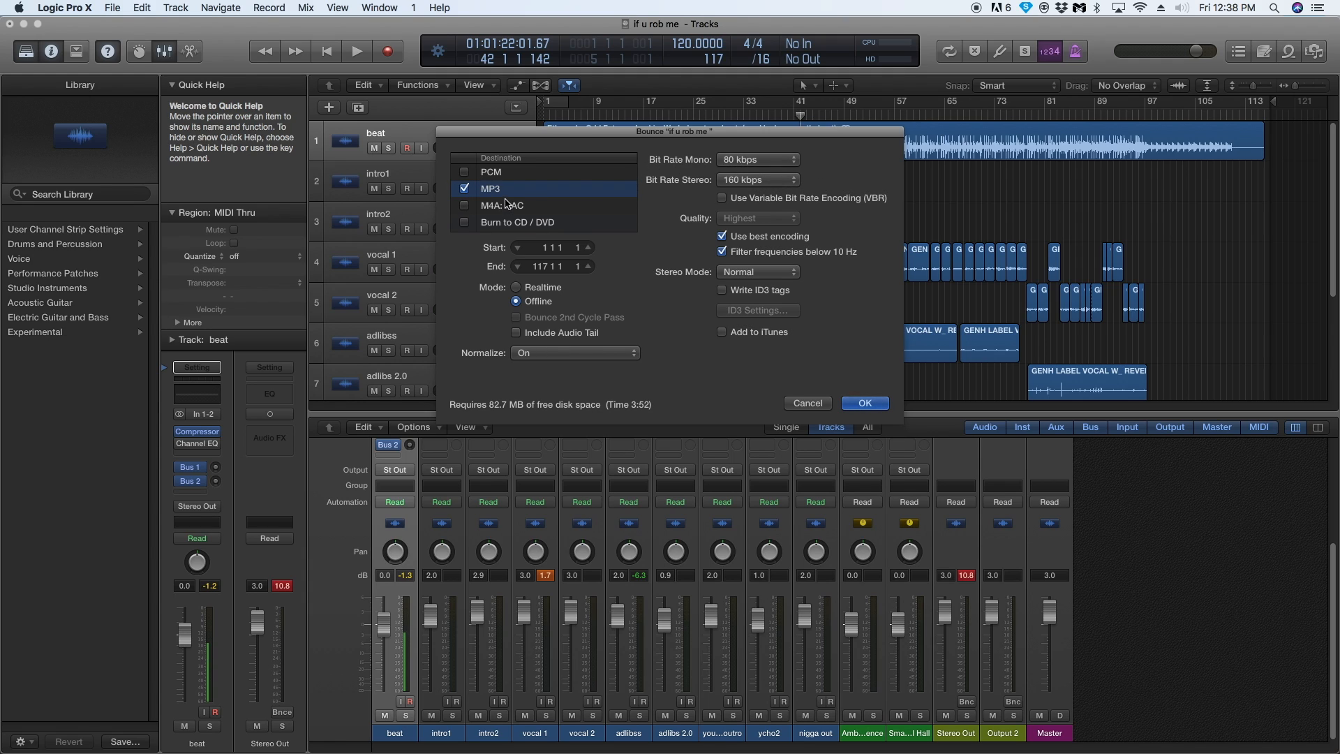
pyautogui.click(763, 161)
pyautogui.click(763, 161)
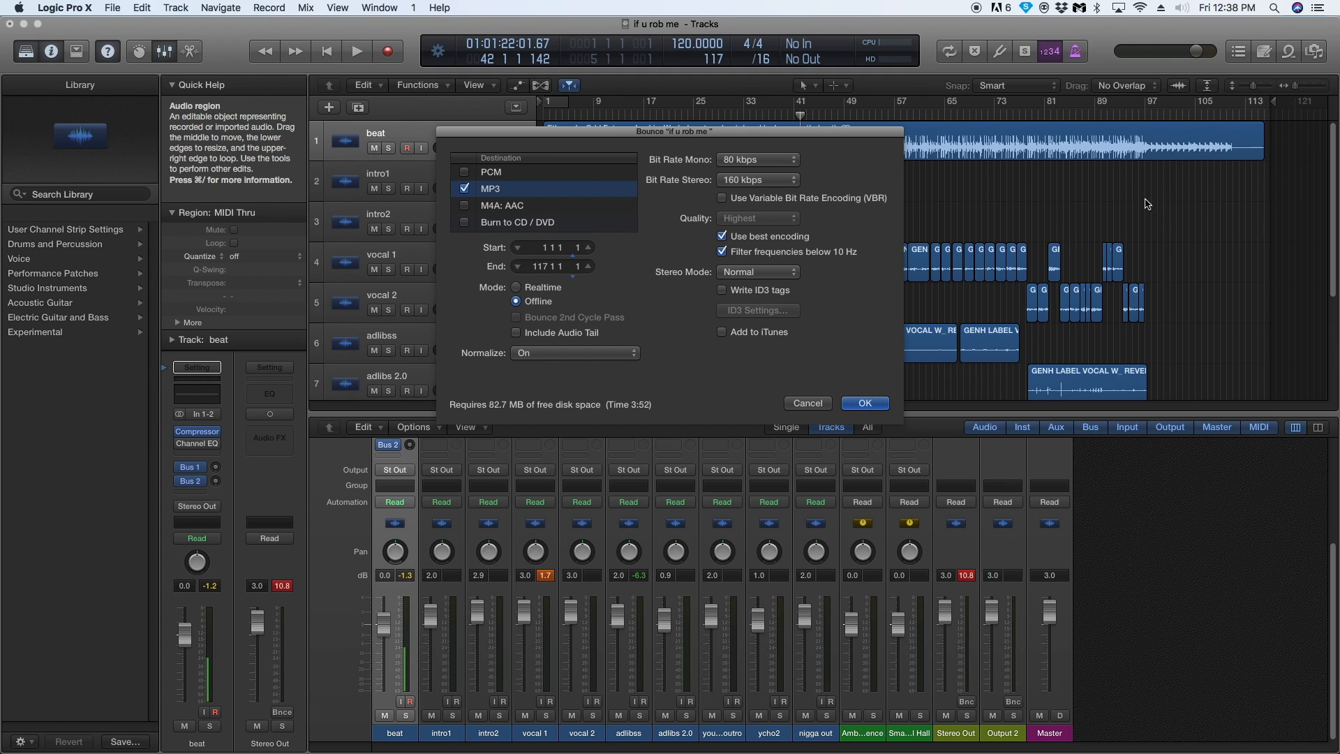
pyautogui.click(878, 409)
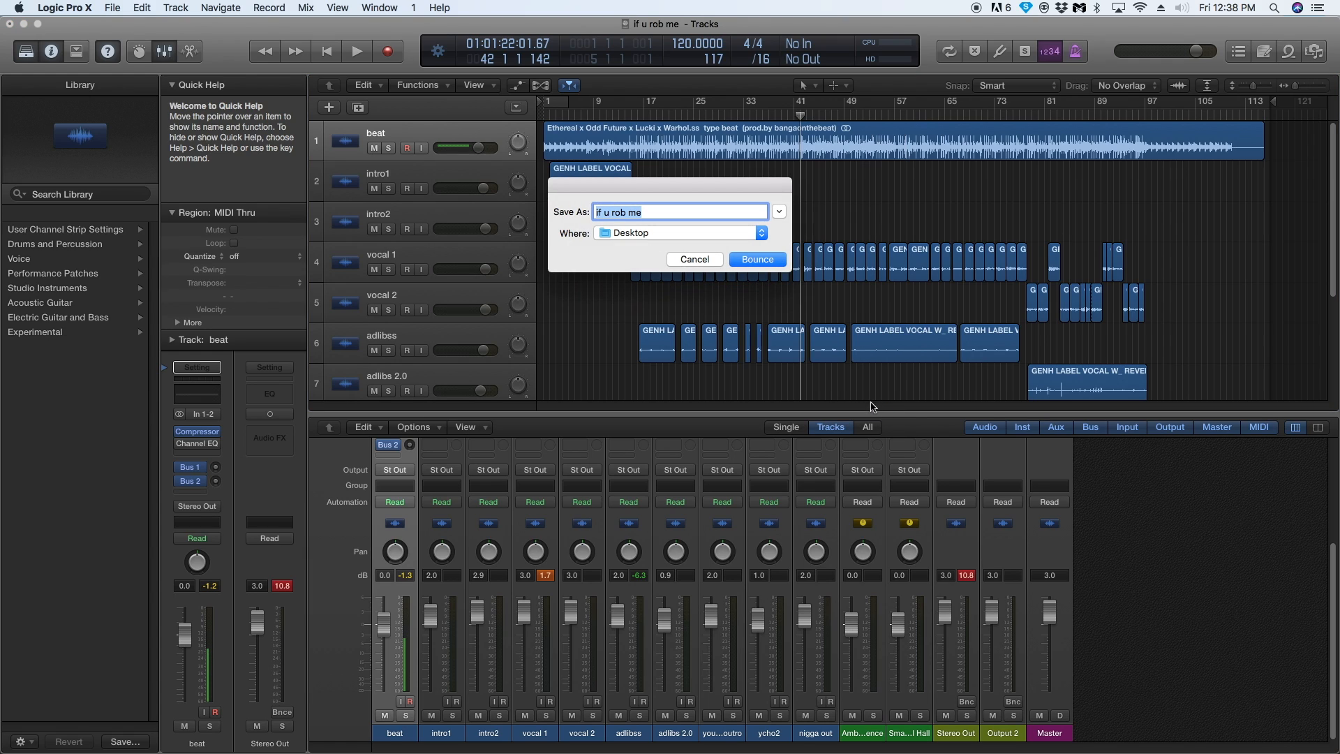
pyautogui.click(695, 259)
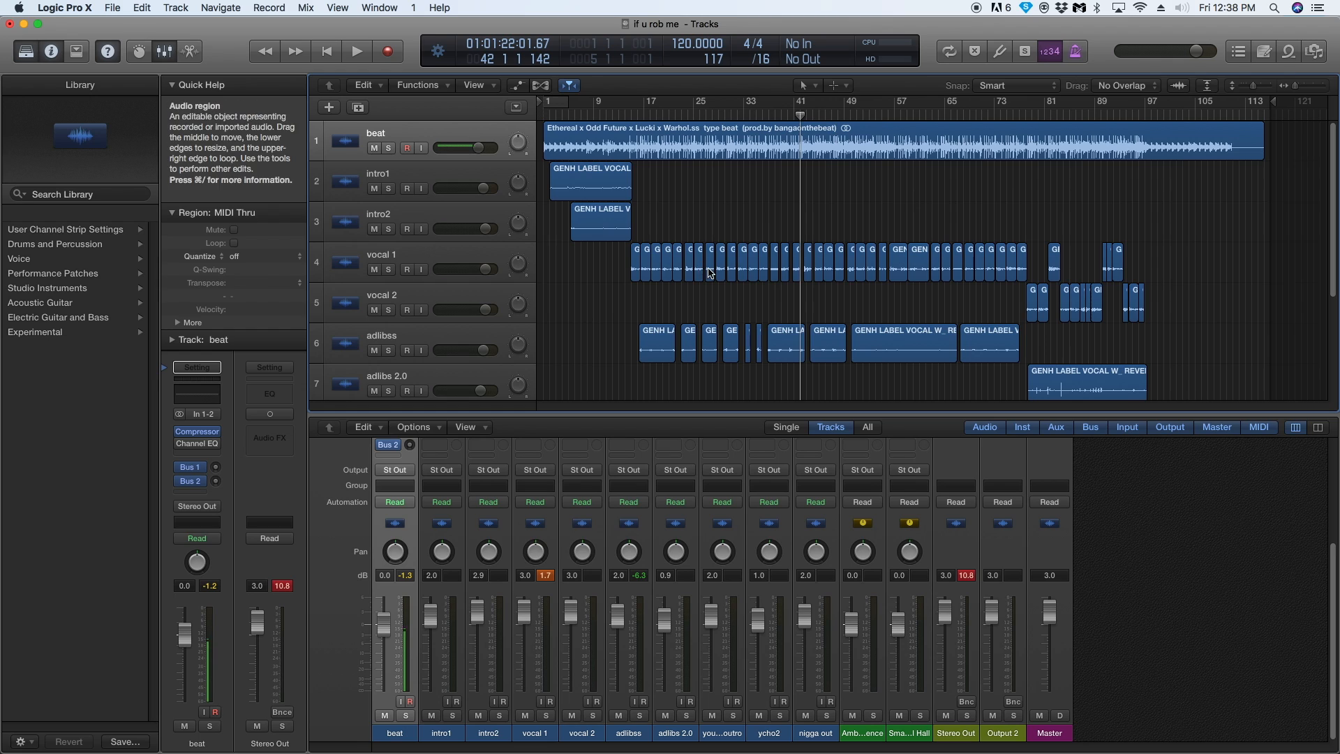
# Minimize the project window and reposition the PlayerInstaller 1 drive and the "Fuck Em" MP3 on the desktop.
pyautogui.click(25, 25)
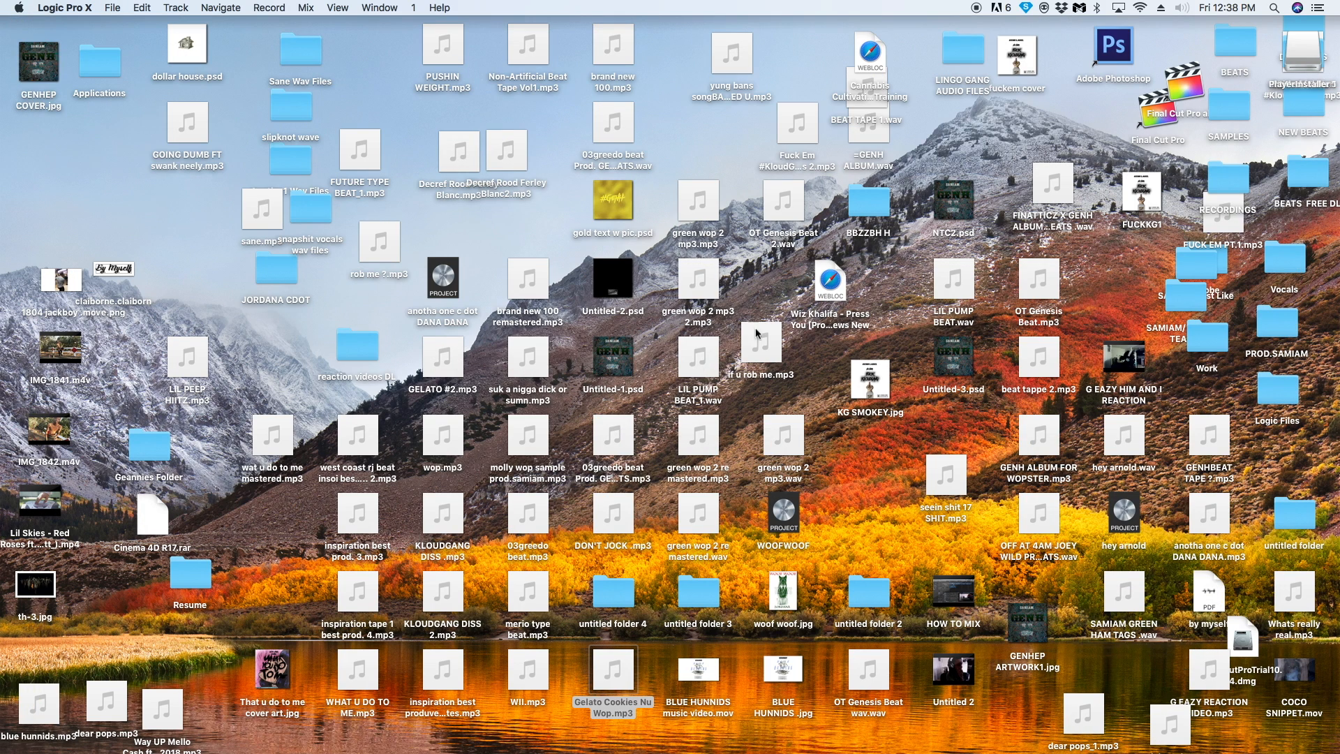
pyautogui.moveTo(1318, 61); pyautogui.dragTo(1012, 129)
pyautogui.click(980, 114)
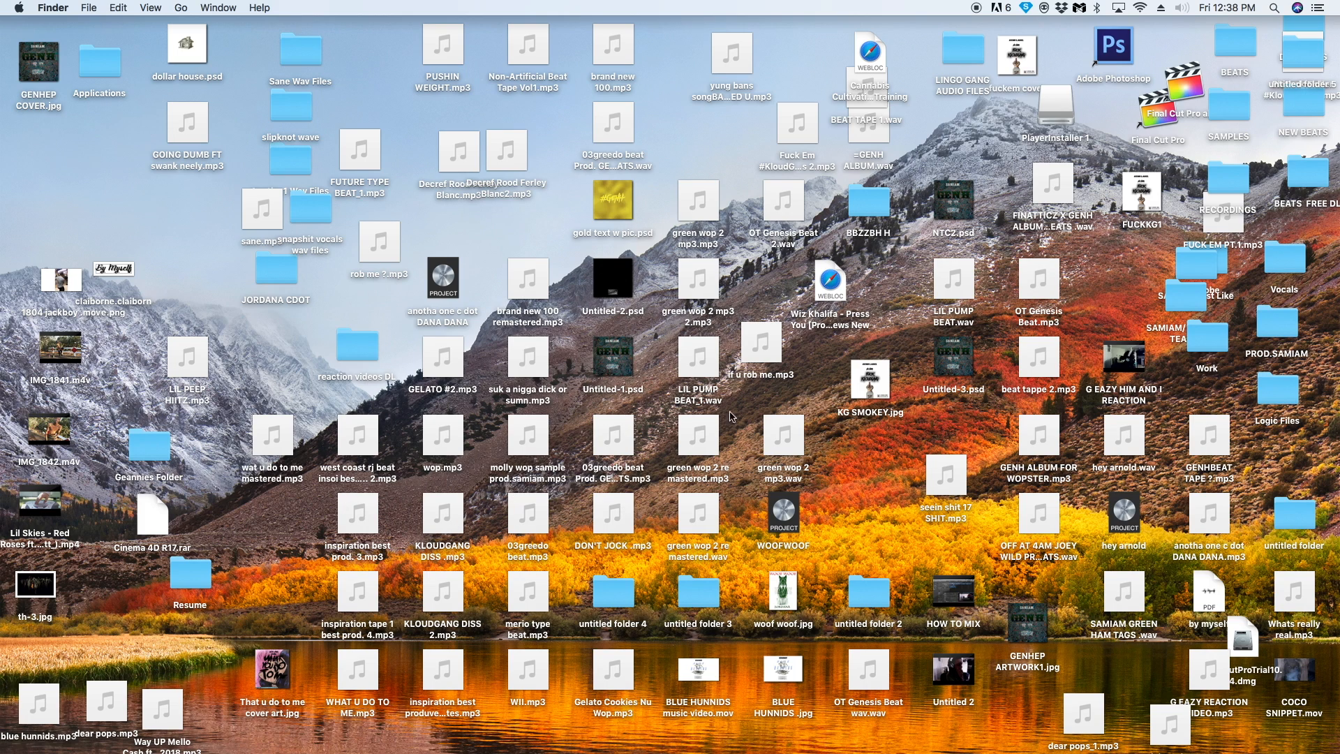
pyautogui.moveTo(1030, 364)
pyautogui.moveTo(803, 127)
pyautogui.moveTo(802, 127); pyautogui.dragTo(767, 123)
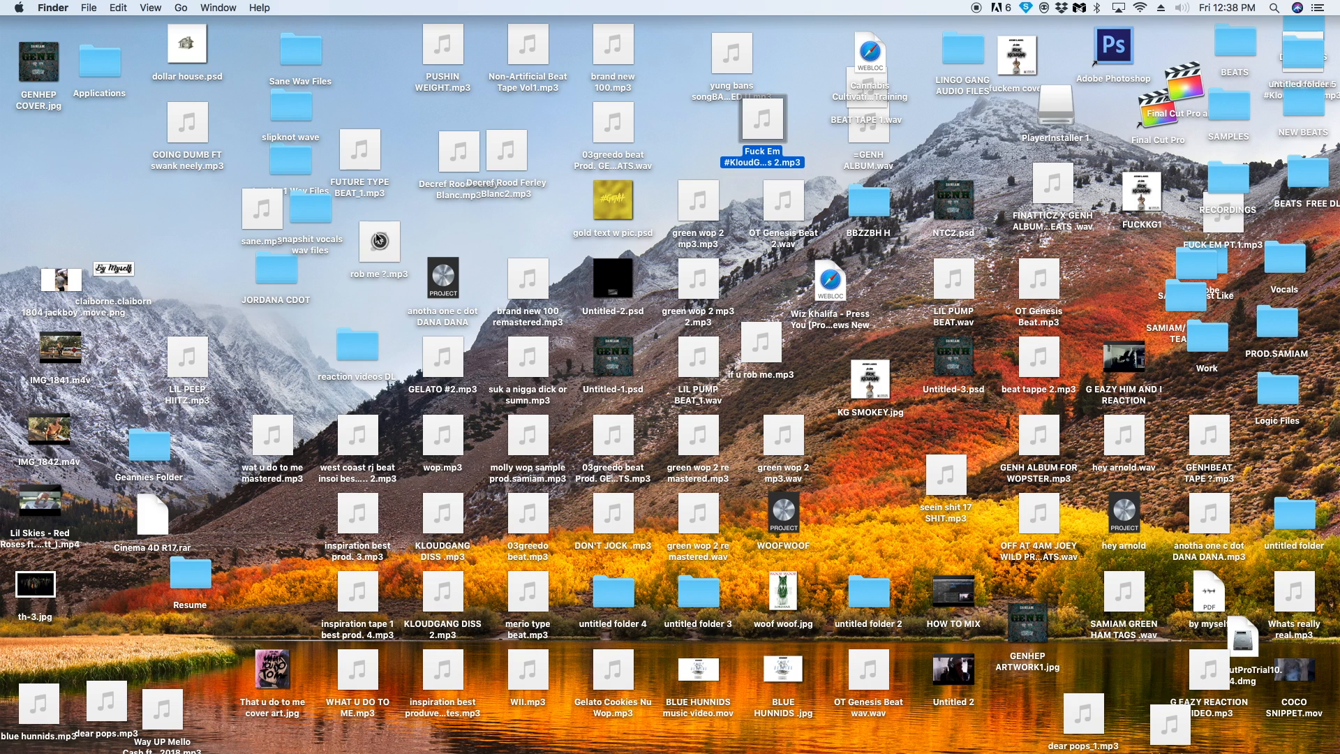
# Move the "rob me ?.mp3" file slightly on the desktop and preview its playback, leaving it deselected.
pyautogui.click(389, 261)
pyautogui.moveTo(387, 258); pyautogui.dragTo(374, 273)
pyautogui.click(365, 340)
pyautogui.click(391, 310)
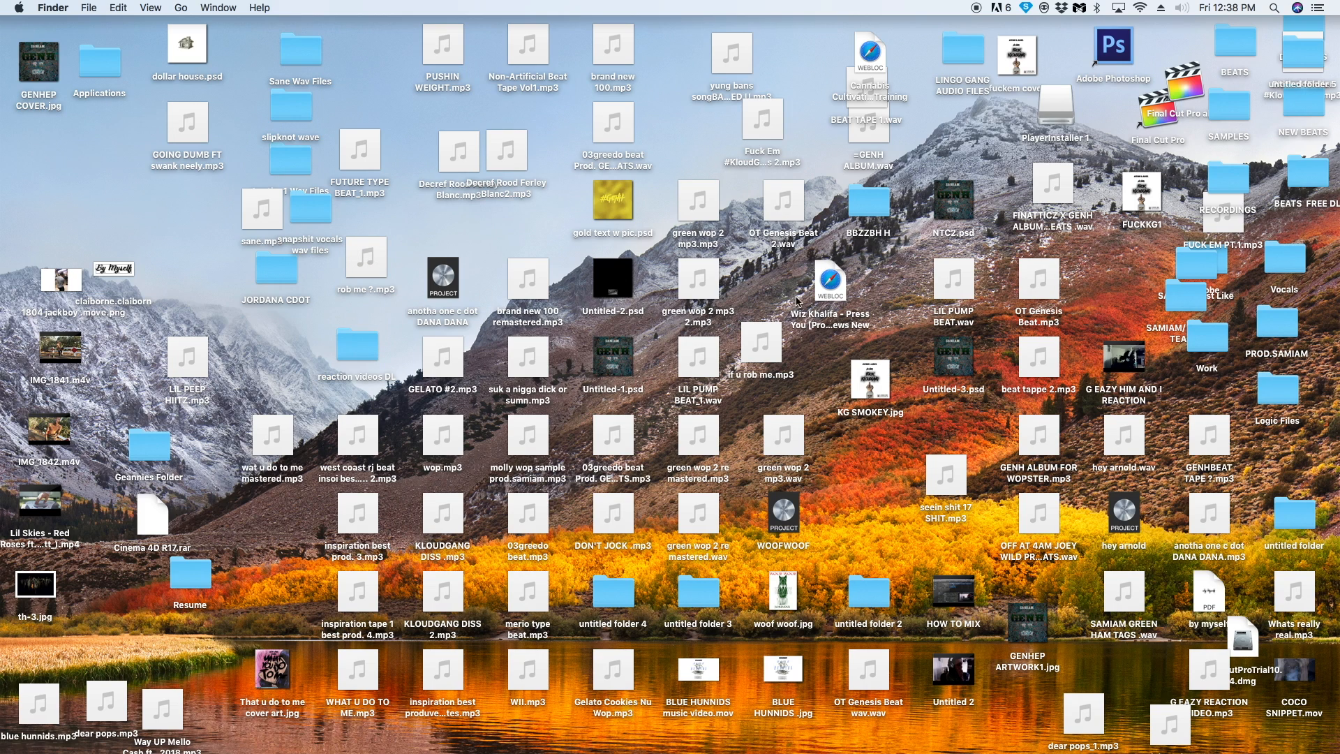
pyautogui.click(365, 263)
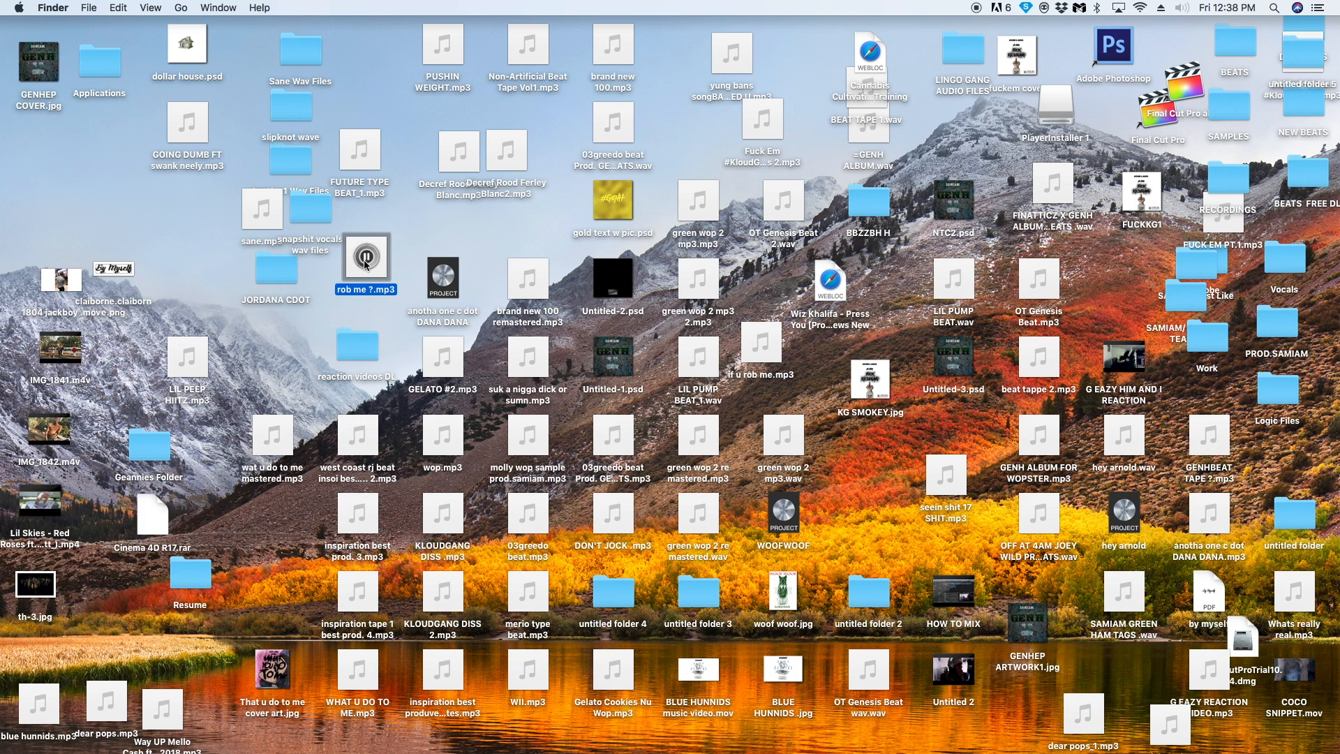
pyautogui.click(366, 263)
pyautogui.click(473, 236)
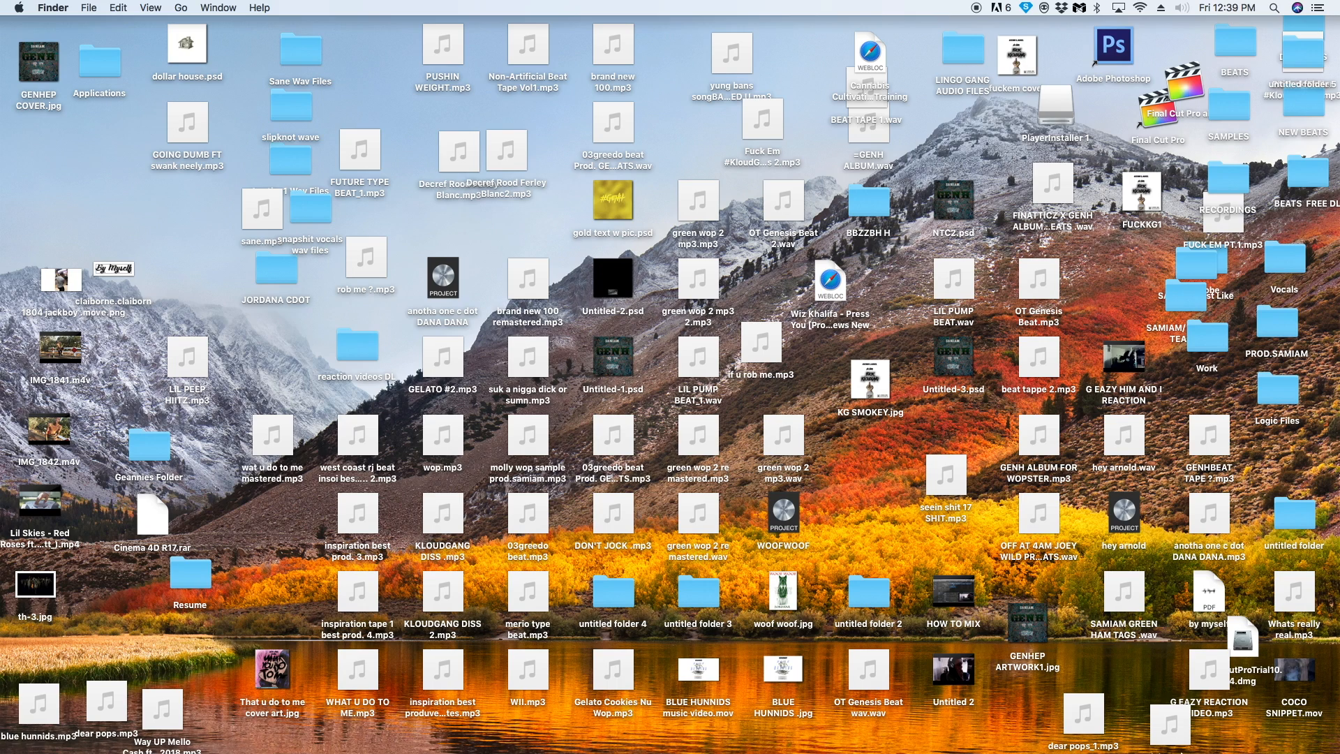
# Restore the "if u rob me" project window and display the audio effects and sends of the mixer's channel strips.
pyautogui.click(1177, 729)
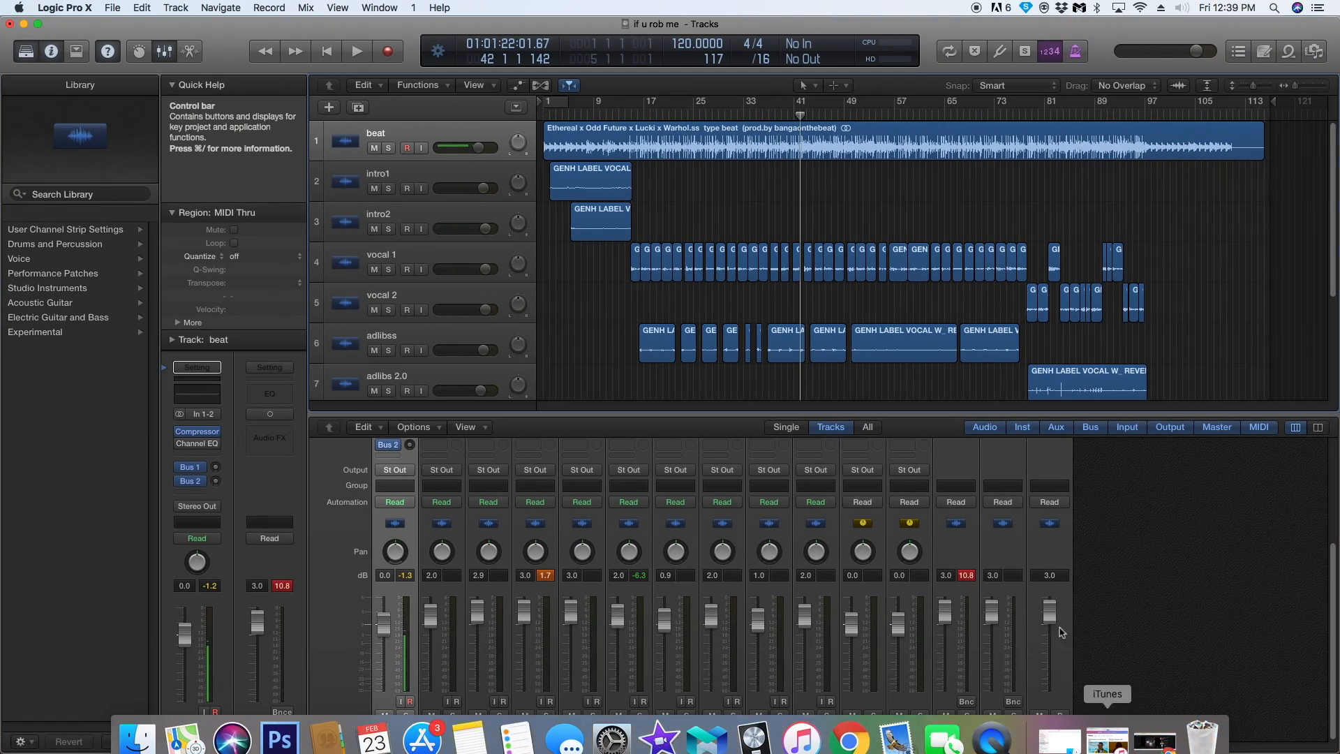
pyautogui.click(166, 52)
pyautogui.click(169, 56)
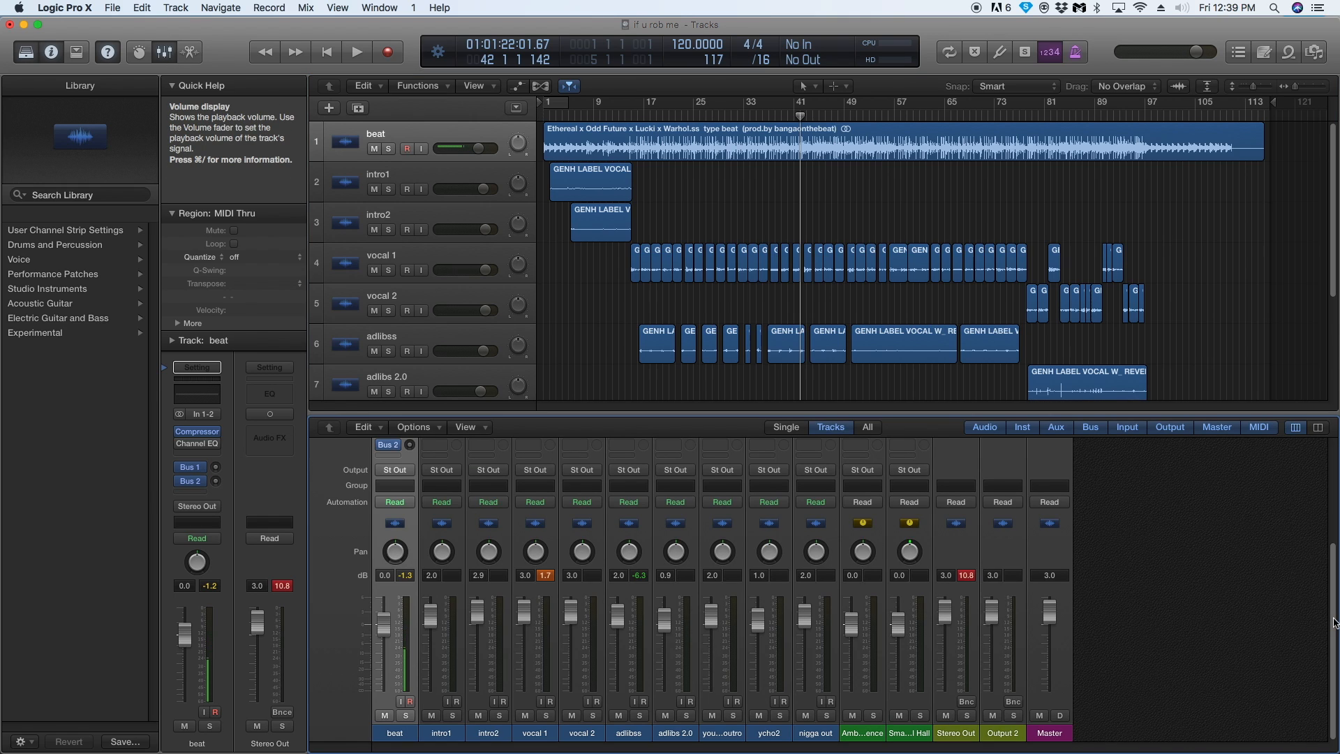
pyautogui.moveTo(1332, 614); pyautogui.dragTo(1329, 515)
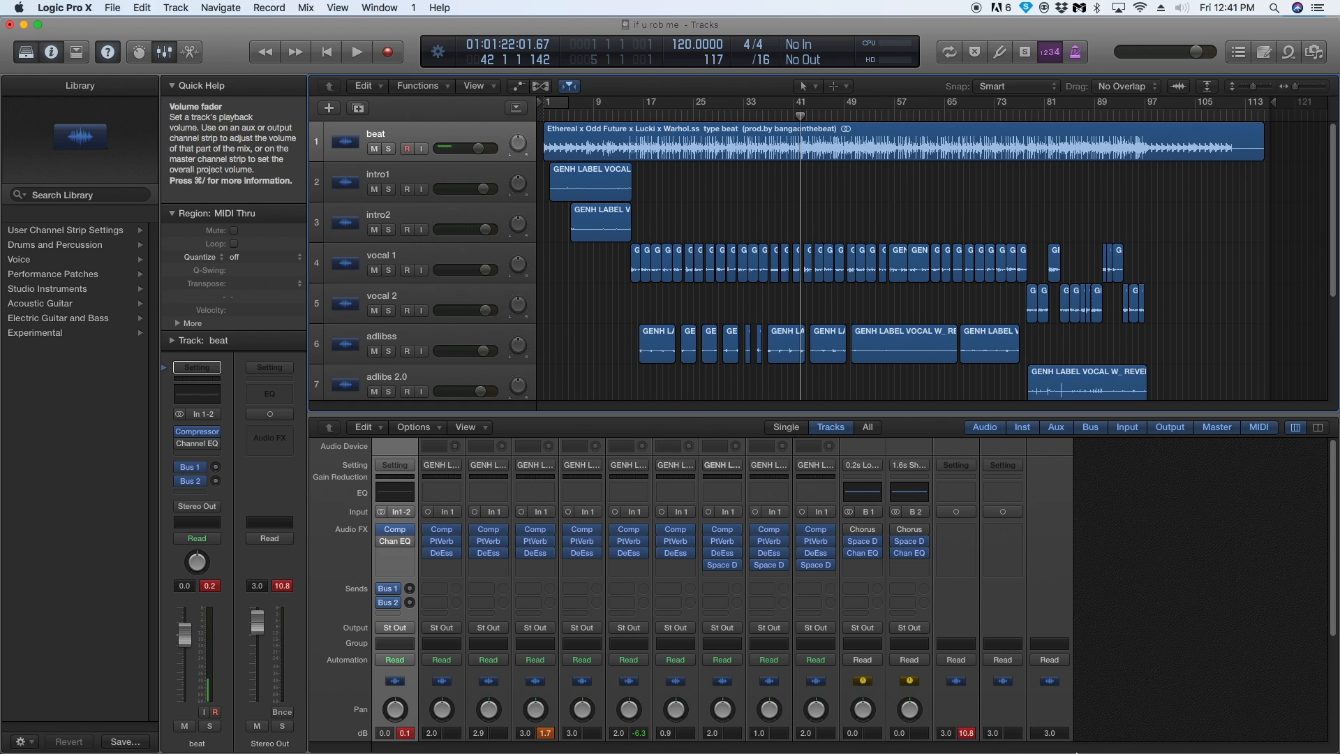
pyautogui.moveTo(1057, 743)
pyautogui.click(996, 737)
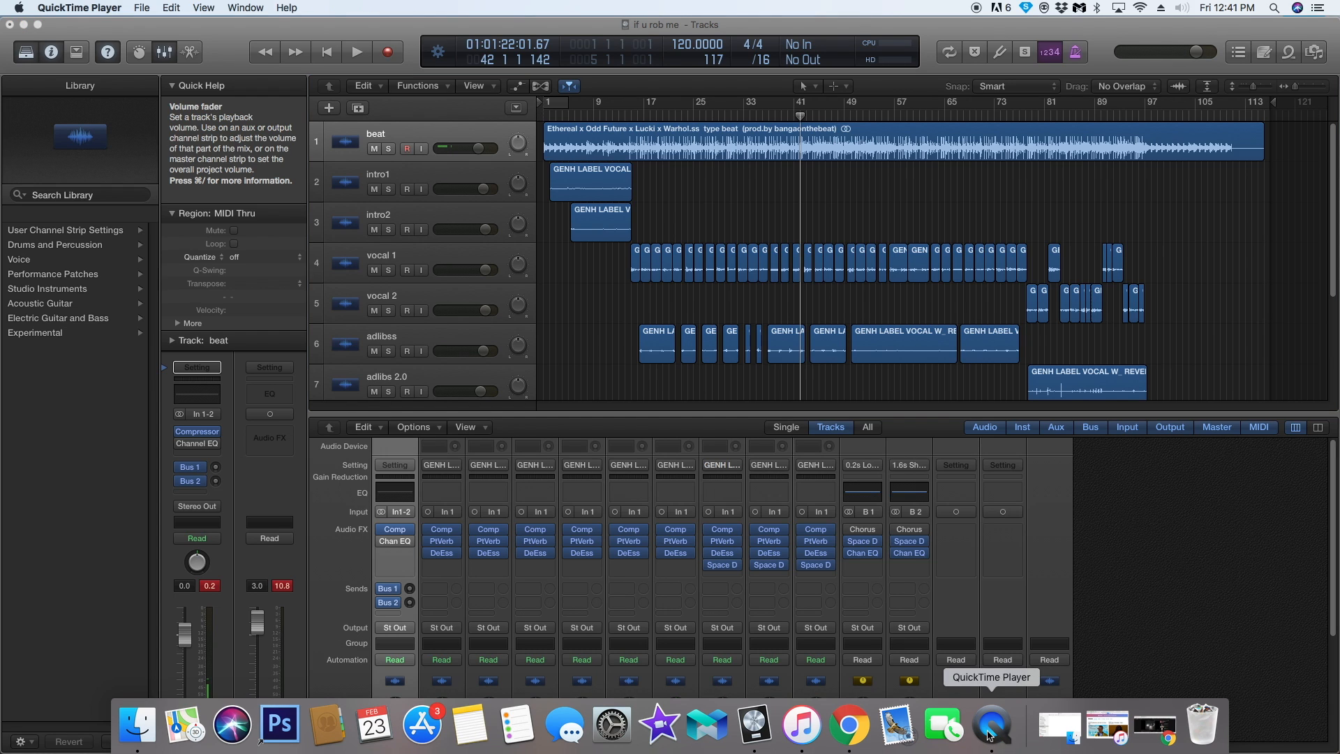
pyautogui.rightClick(992, 732)
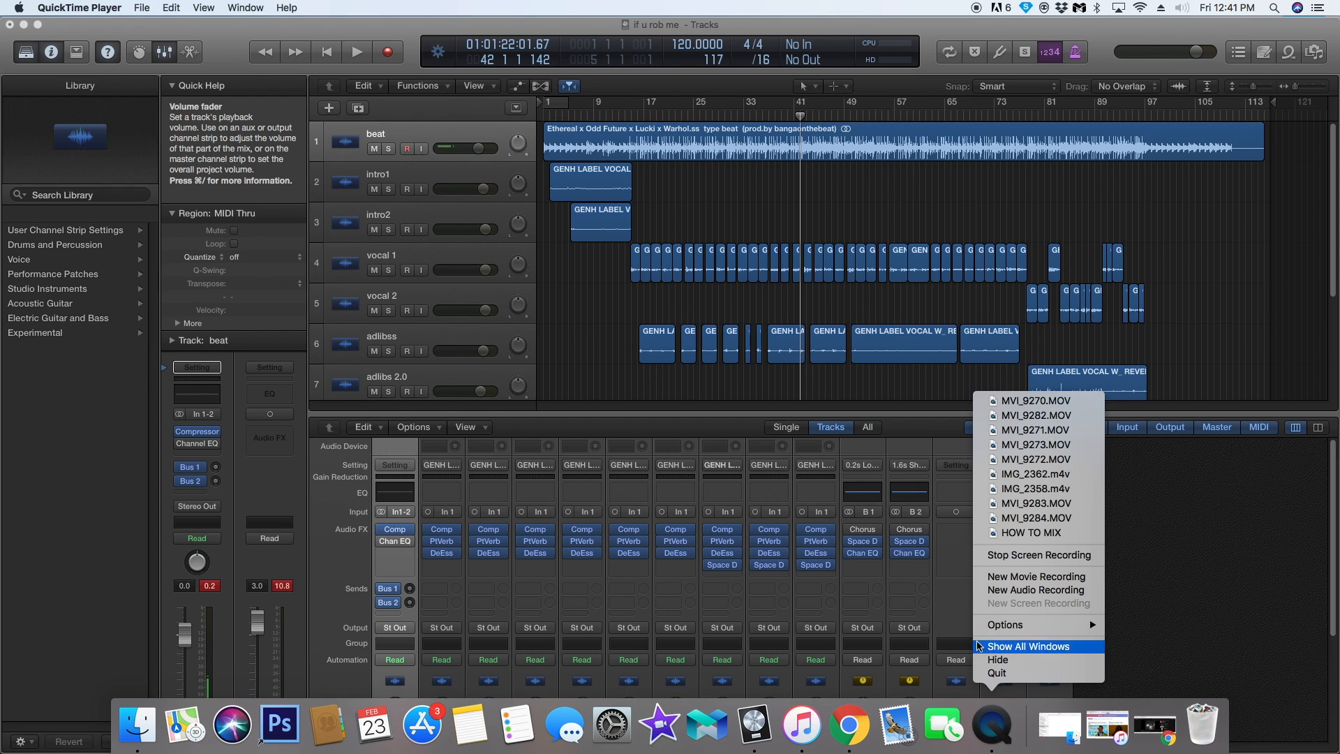